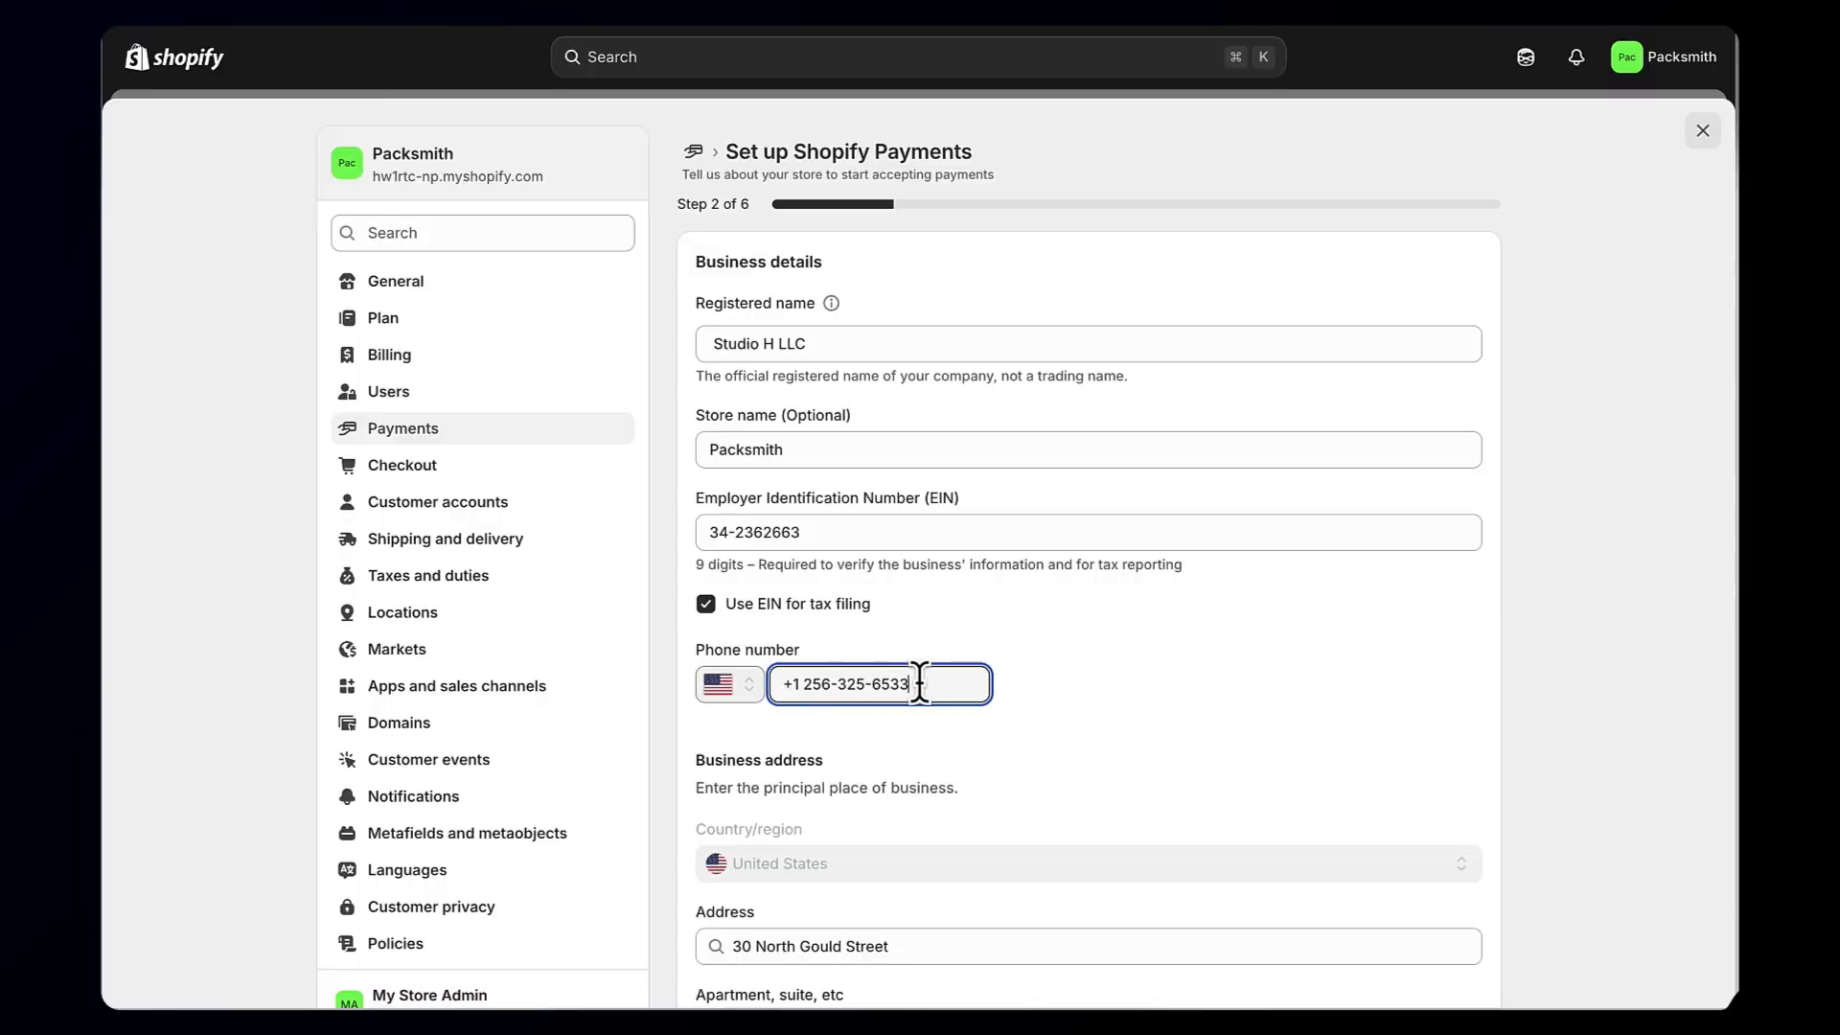
Step: Set the industry category to Software with the description 'I sell software' and continue
scroll(940, 728, "down", 1)
scroll(901, 359, "up", 1)
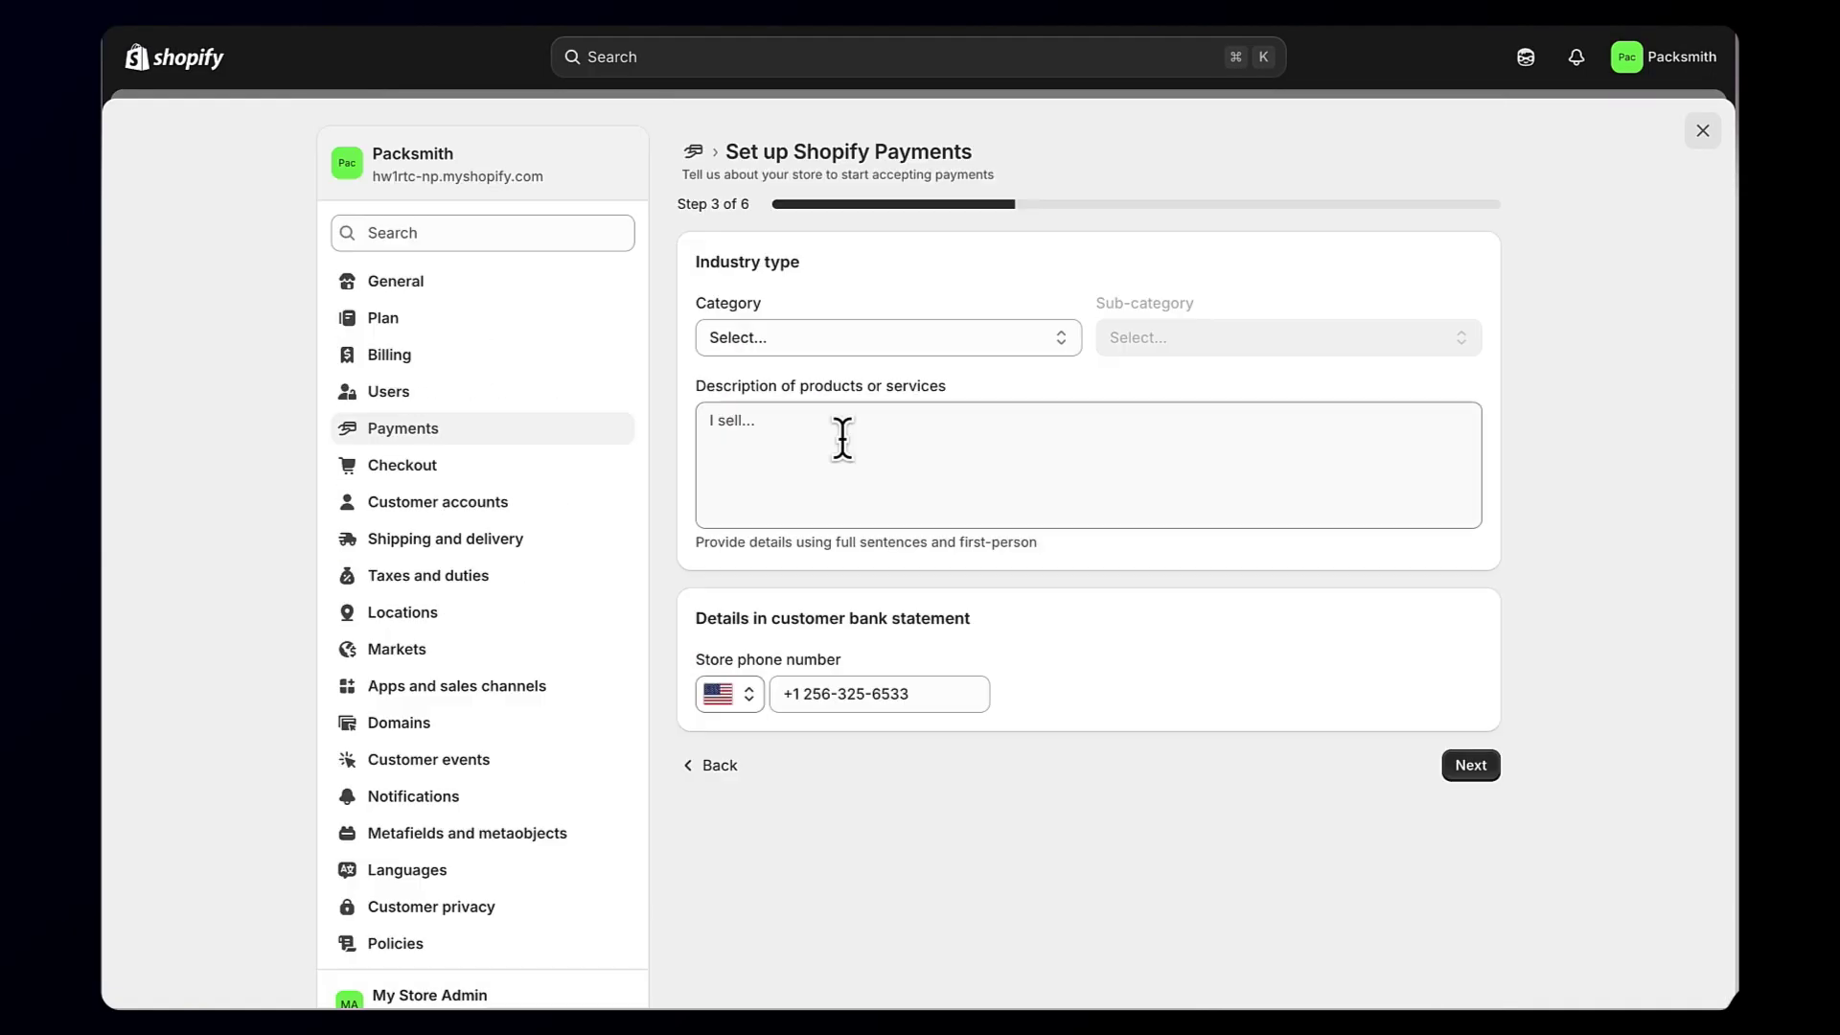
left_click(939, 340)
left_click(945, 365)
left_click(854, 450)
type("I sell software")
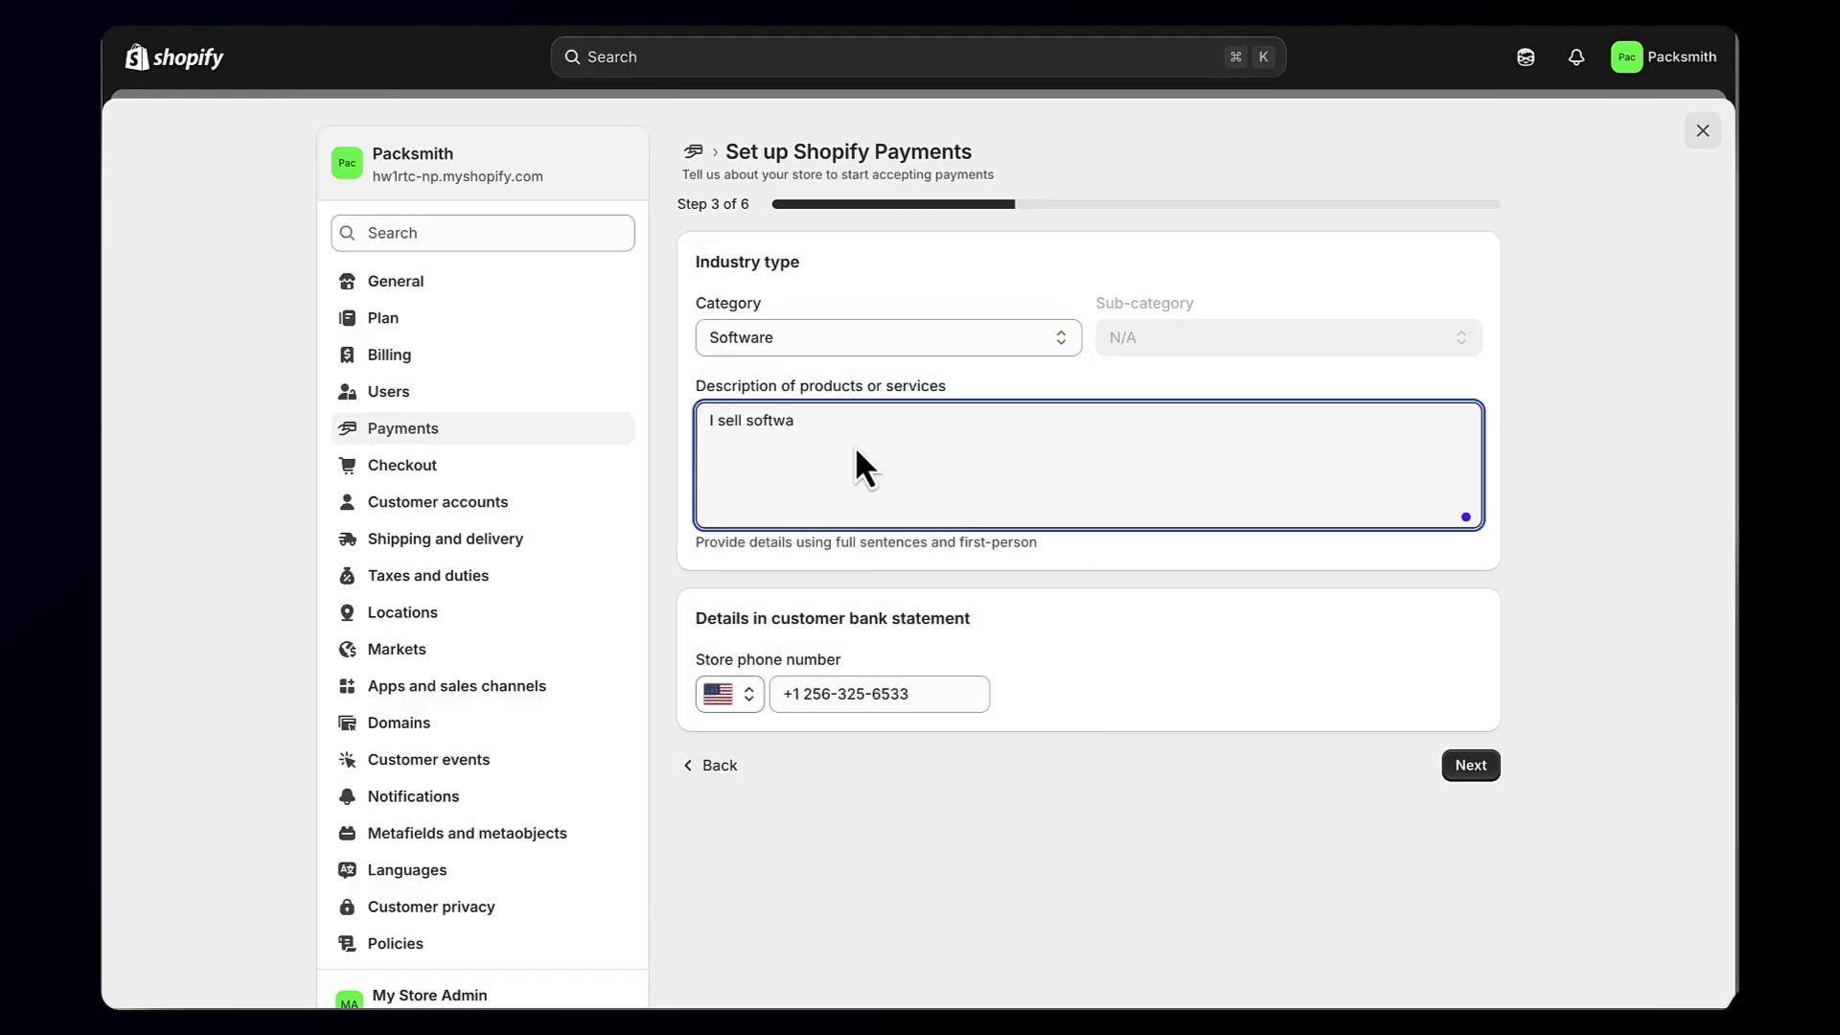
left_click(1466, 764)
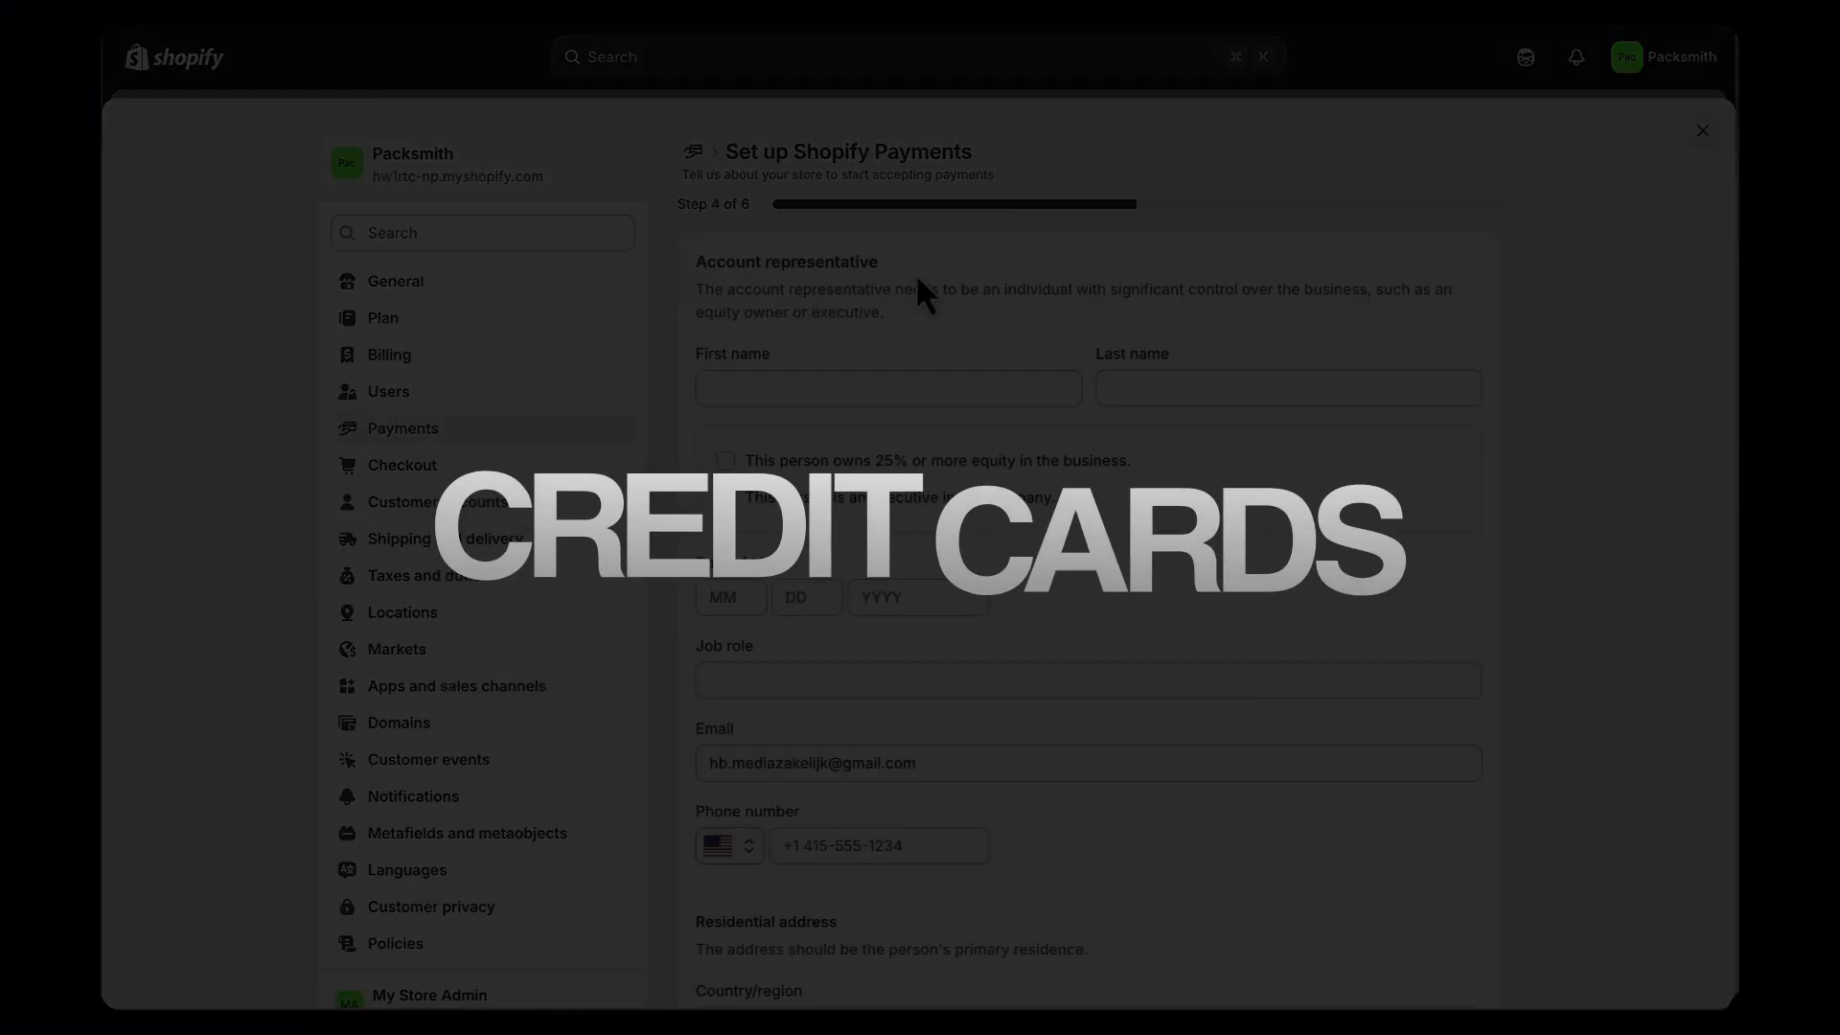
Step: Enter the representative's first and last name and set their residence country to Netherlands
scroll(916, 272, "down", 2)
left_click(853, 283)
type("John")
key("Tab")
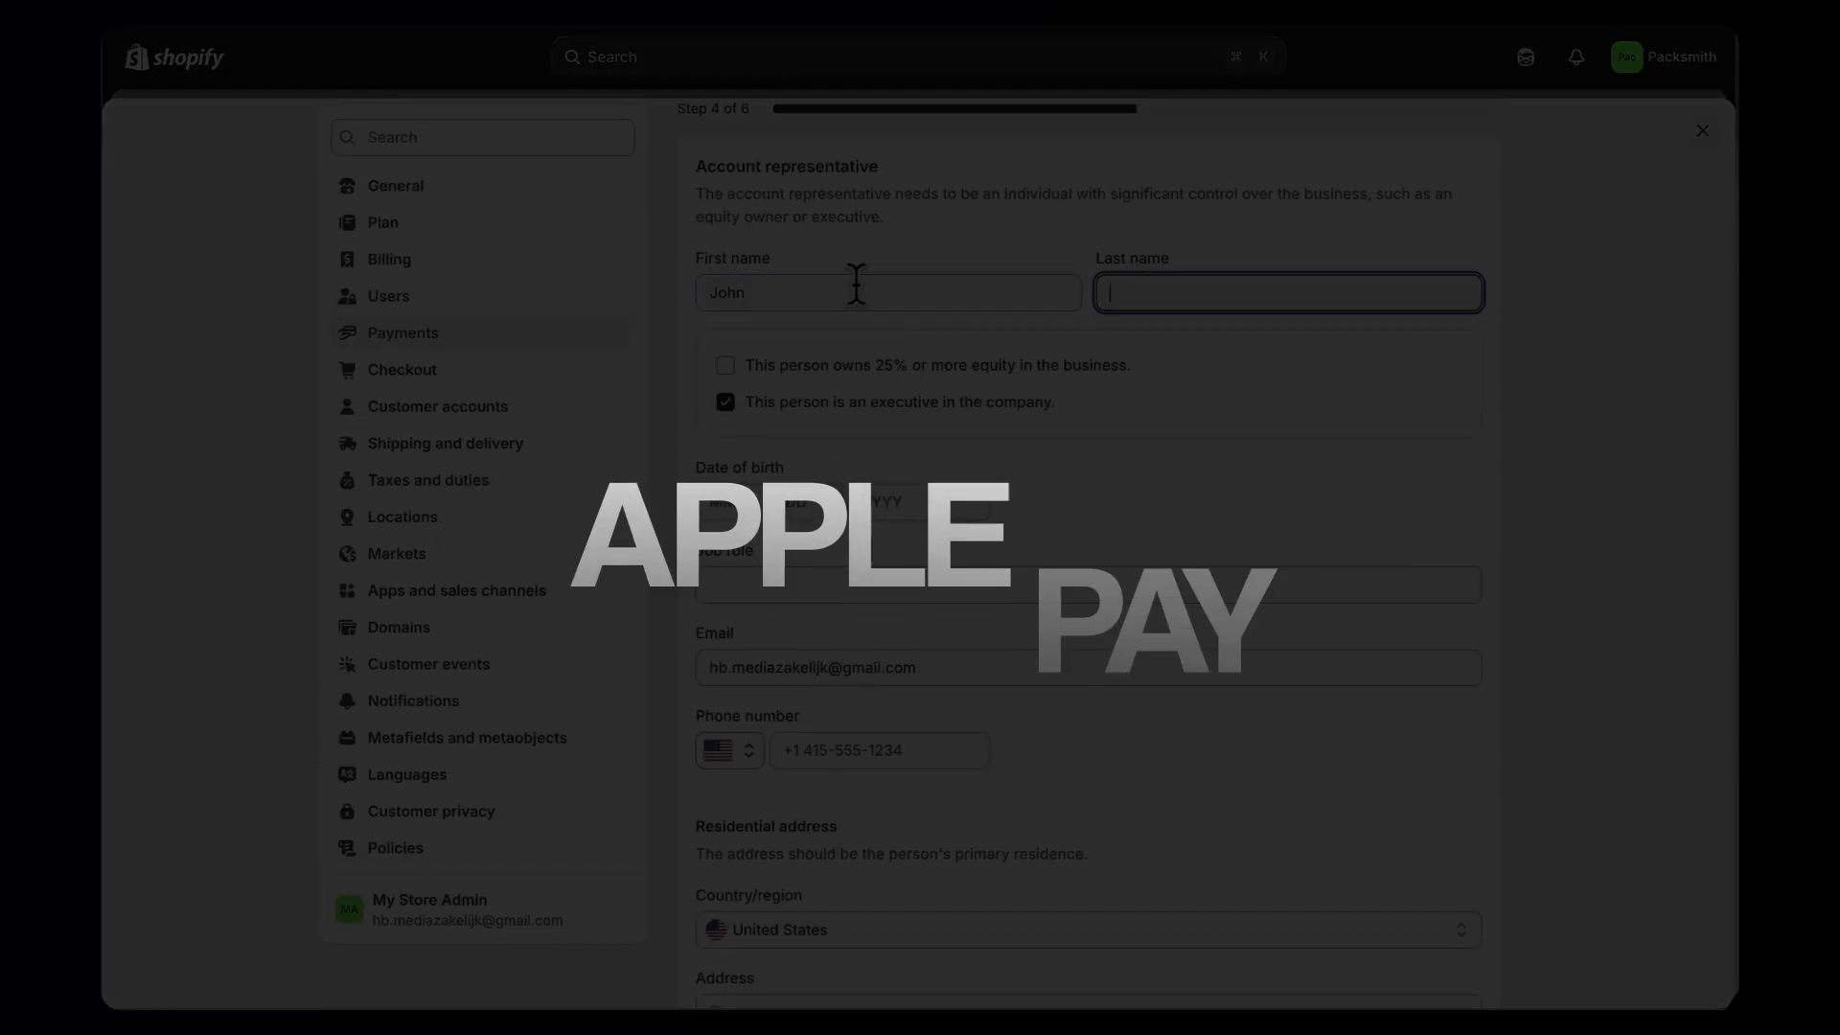
type("Smith")
scroll(968, 727, "down", 3)
left_click(939, 772)
scroll(1019, 700, "down", 3)
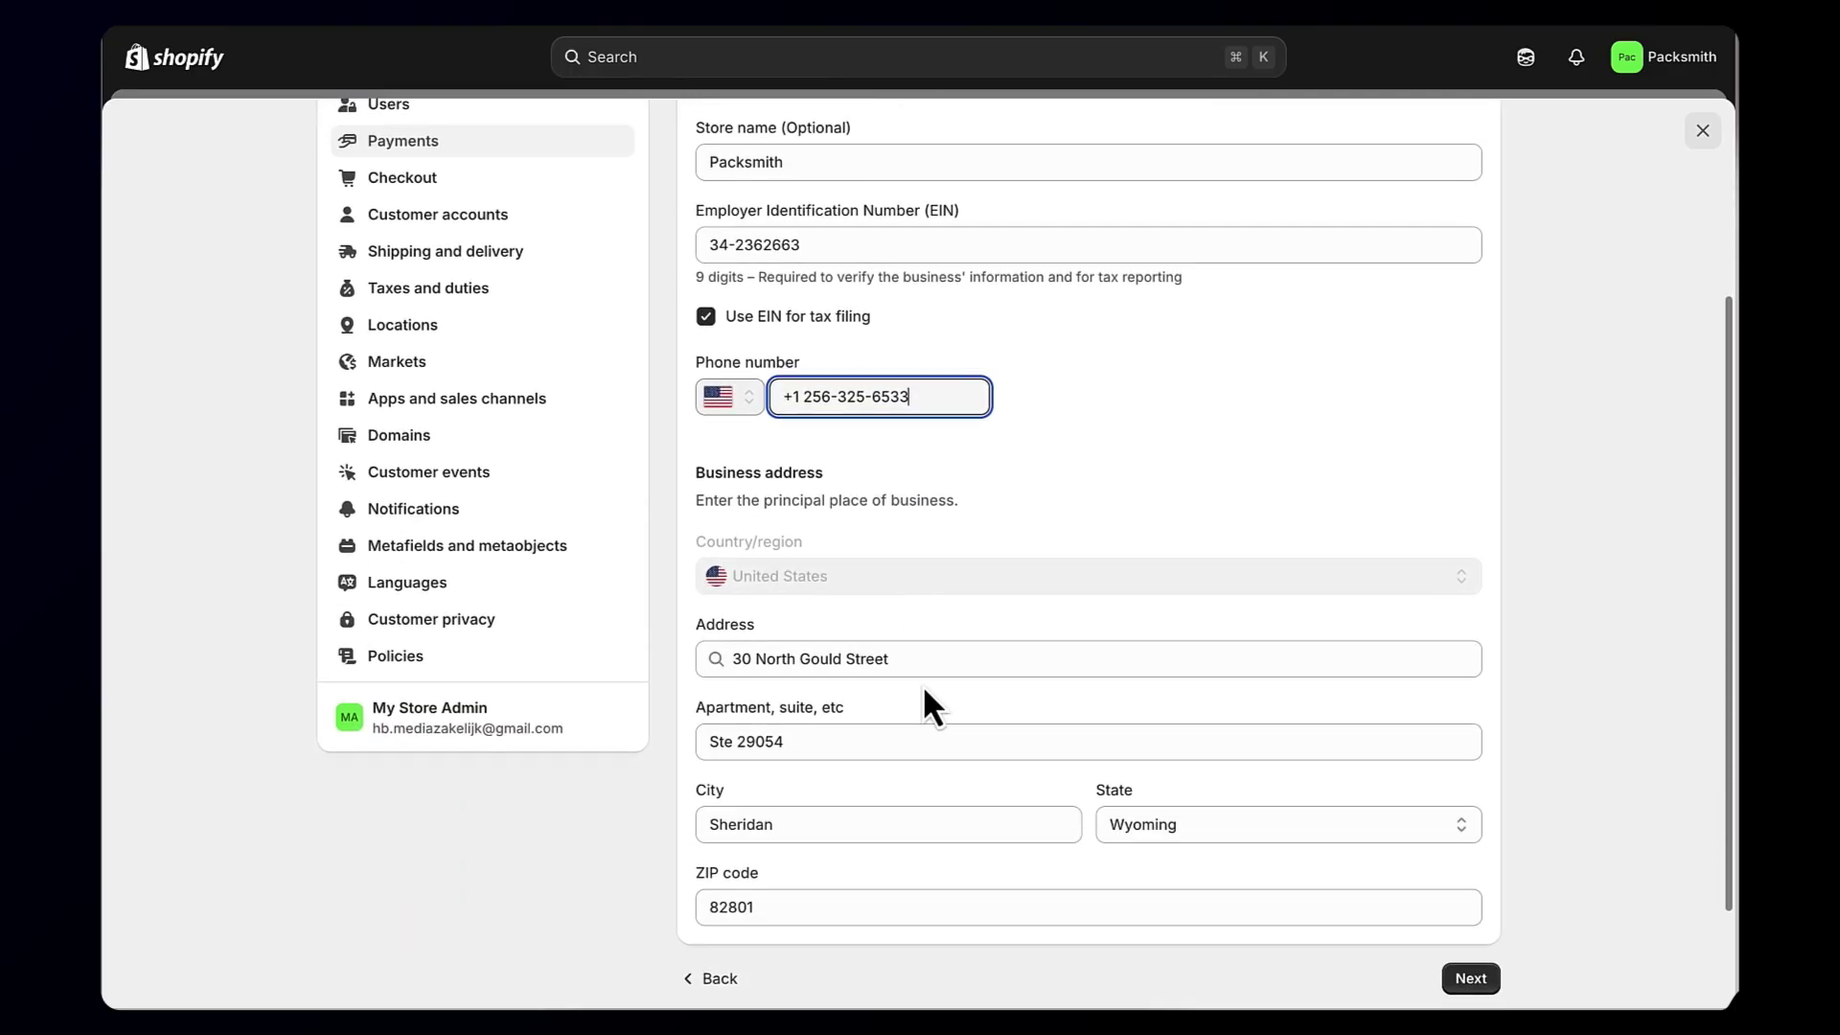
Step: Scroll back through the Shopify Payments form, then leave it for the store's Home page
scroll(920, 353, "up", 1)
scroll(1384, 690, "down", 2)
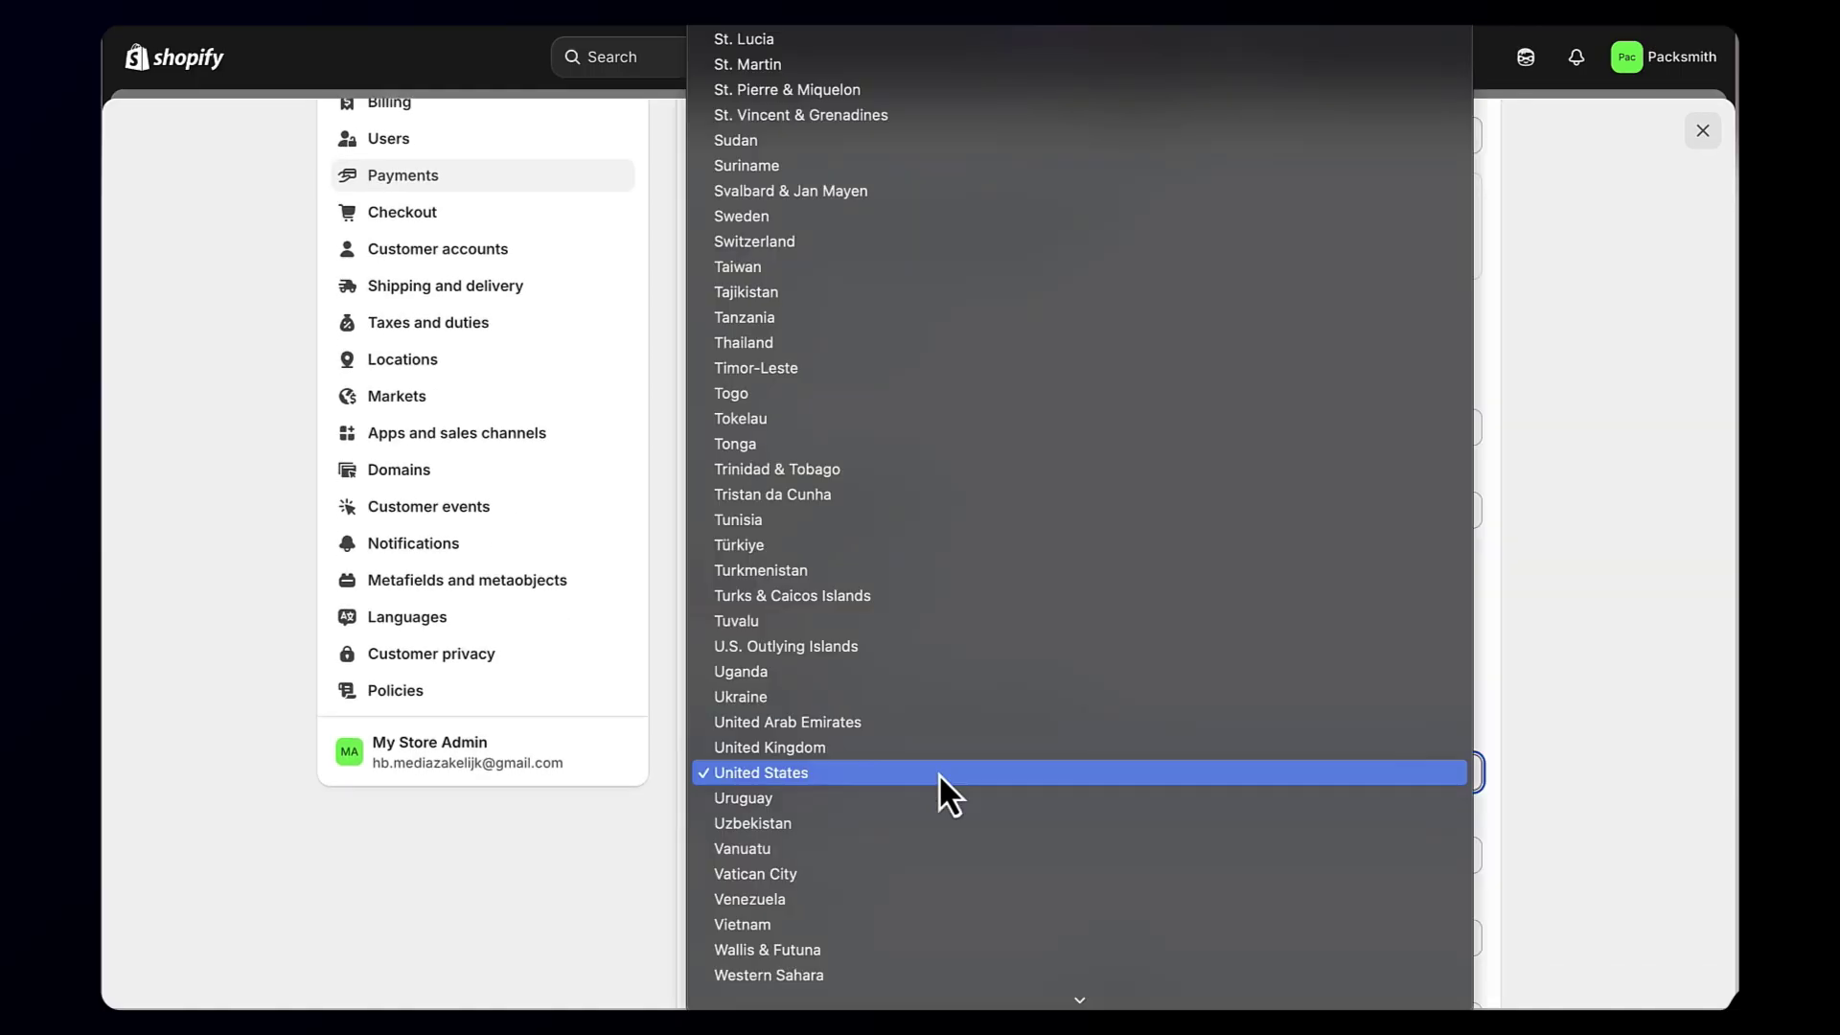
scroll(838, 716, "up", 10)
left_click(716, 745)
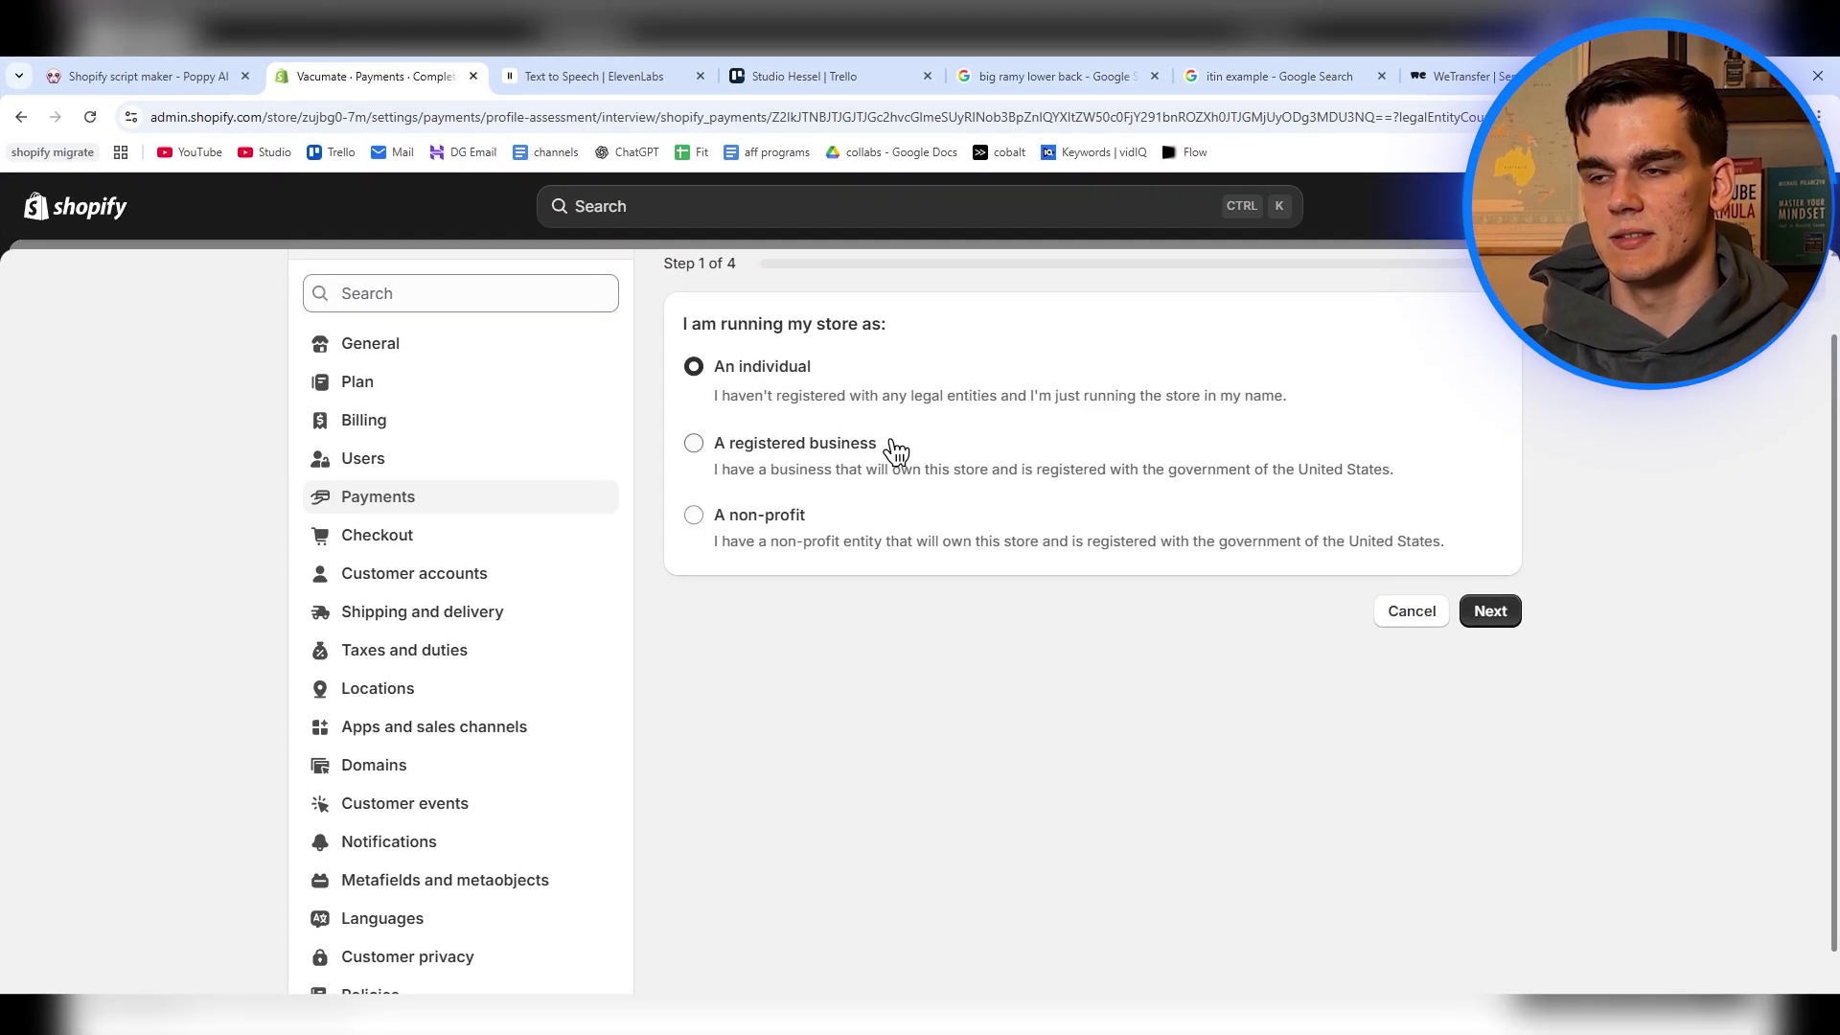
Step: Choose 'A registered business' with business type Private single member LLC, then return Home
left_click(896, 448)
left_click(774, 512)
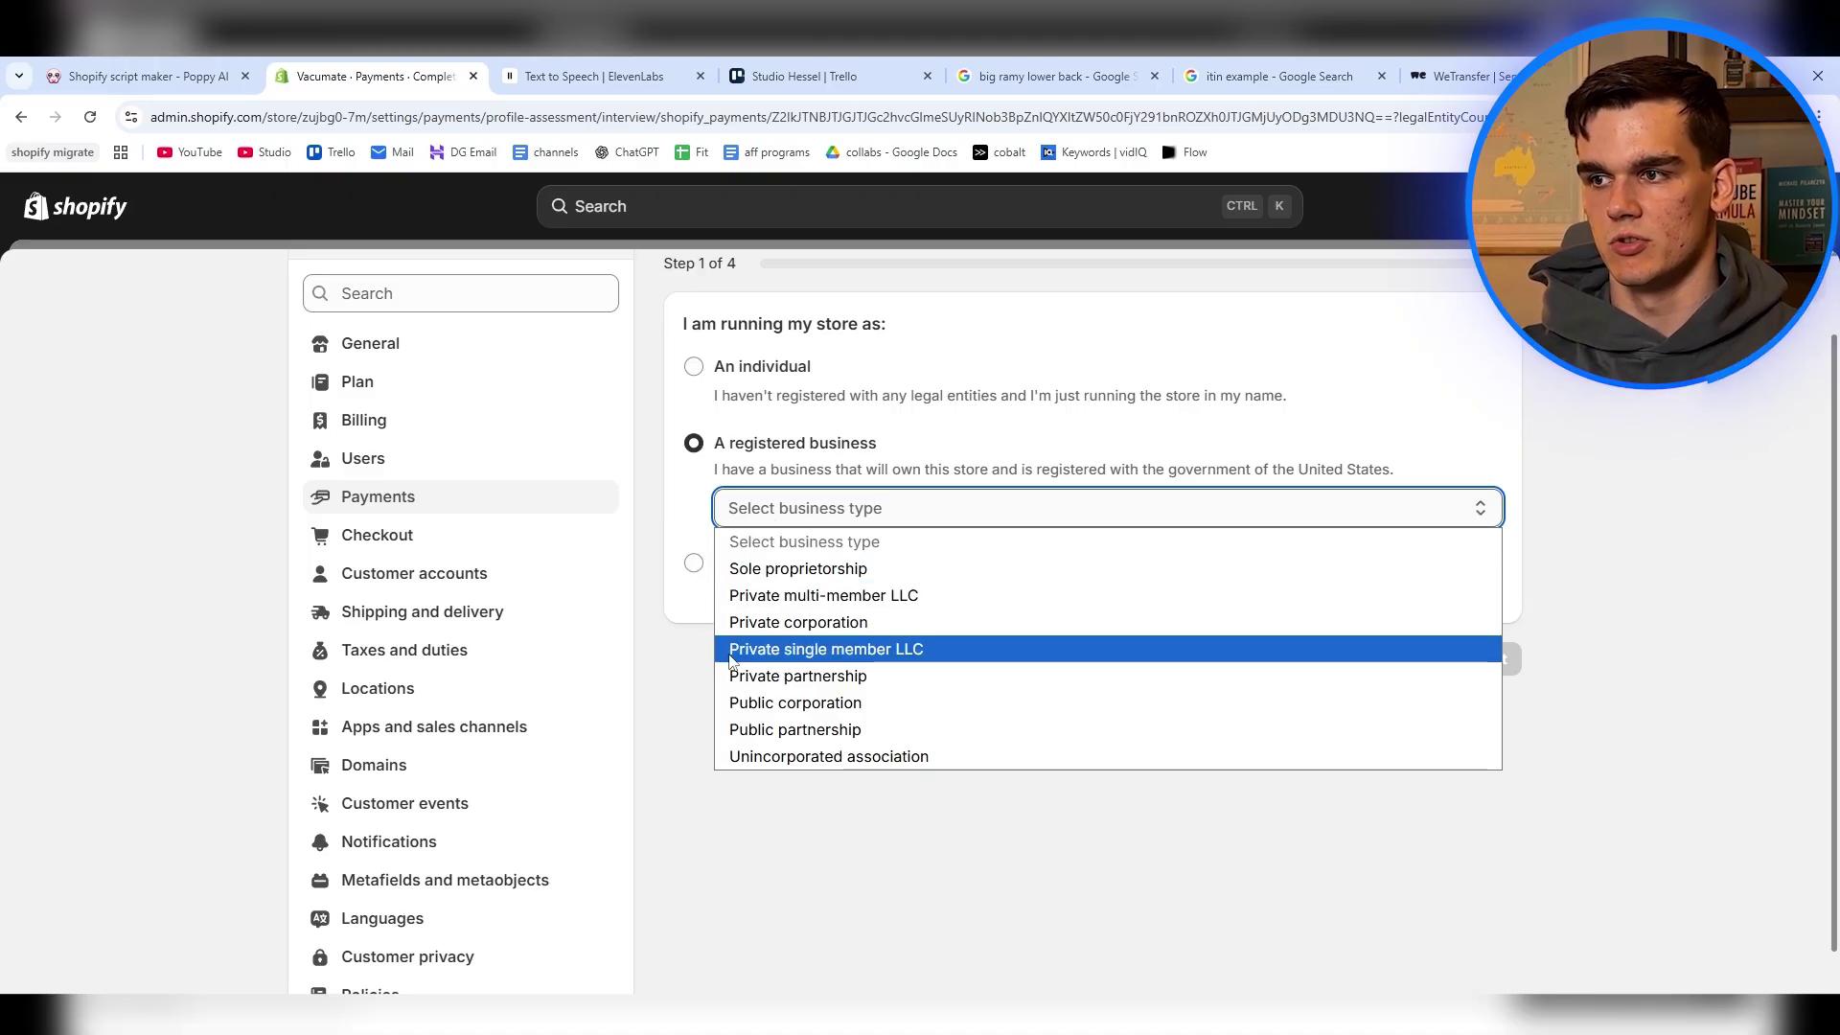
left_click(810, 656)
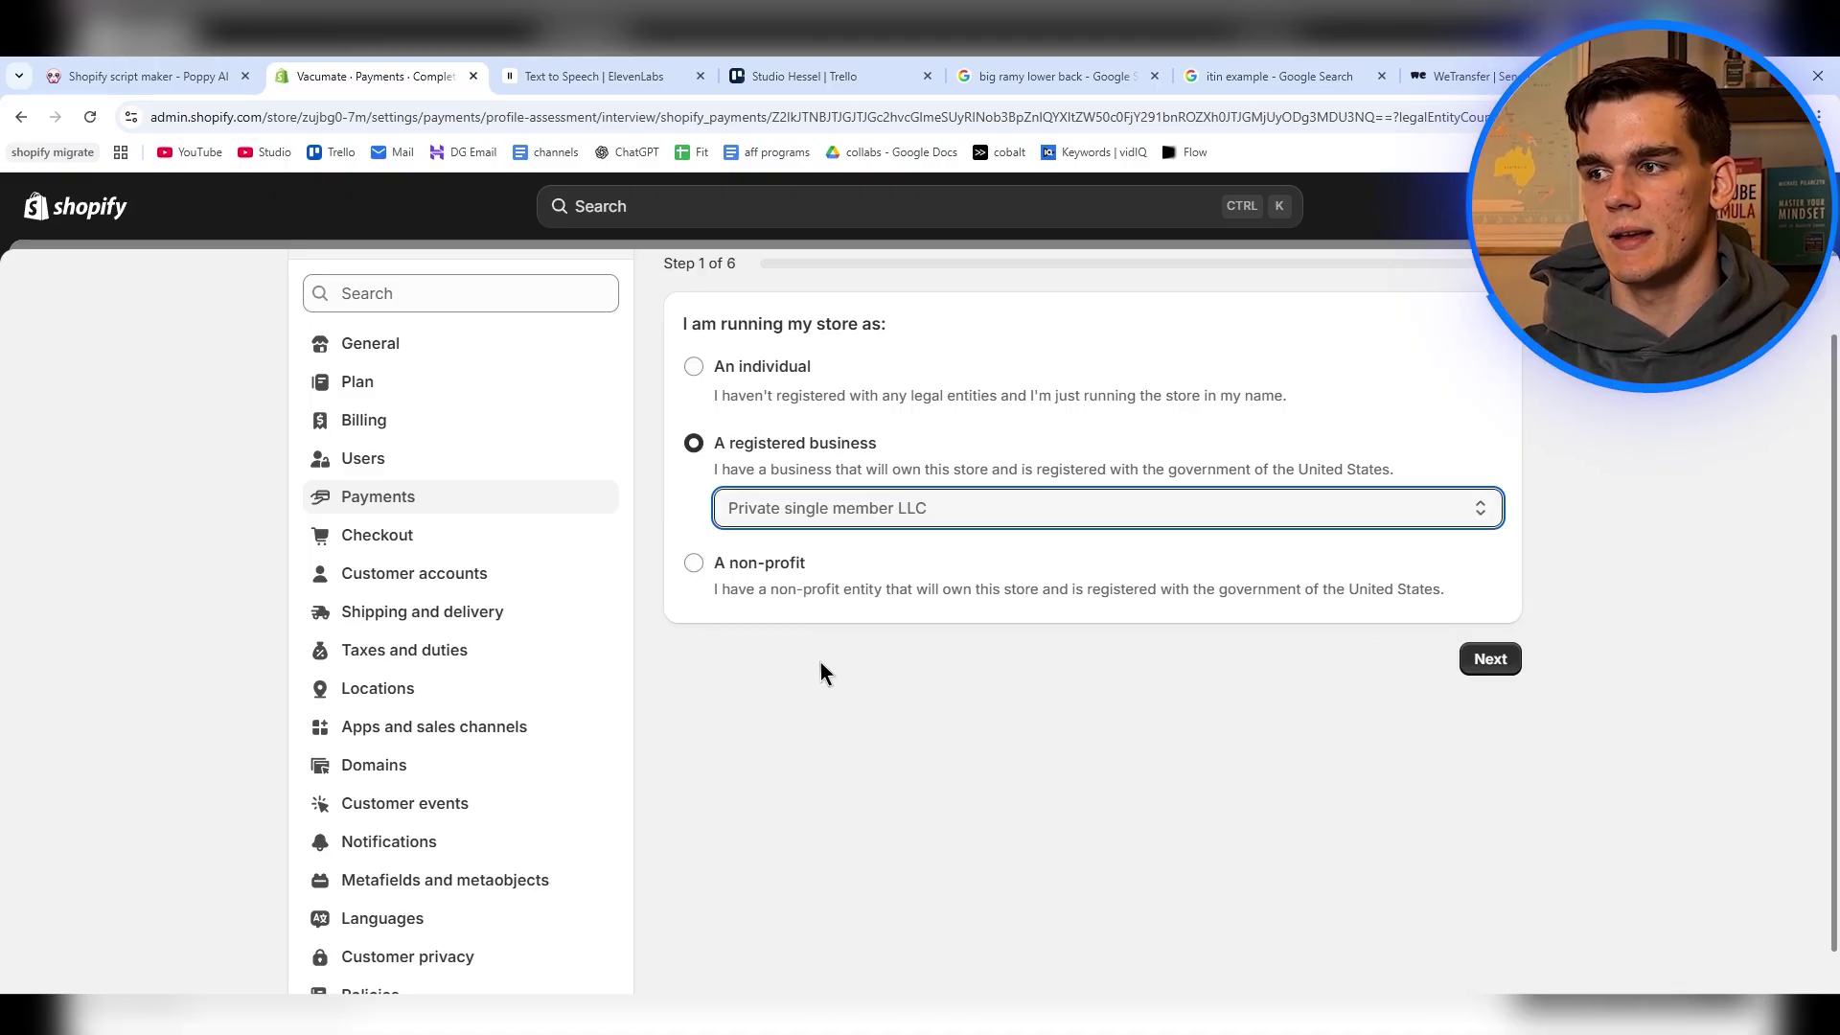
left_click(849, 664)
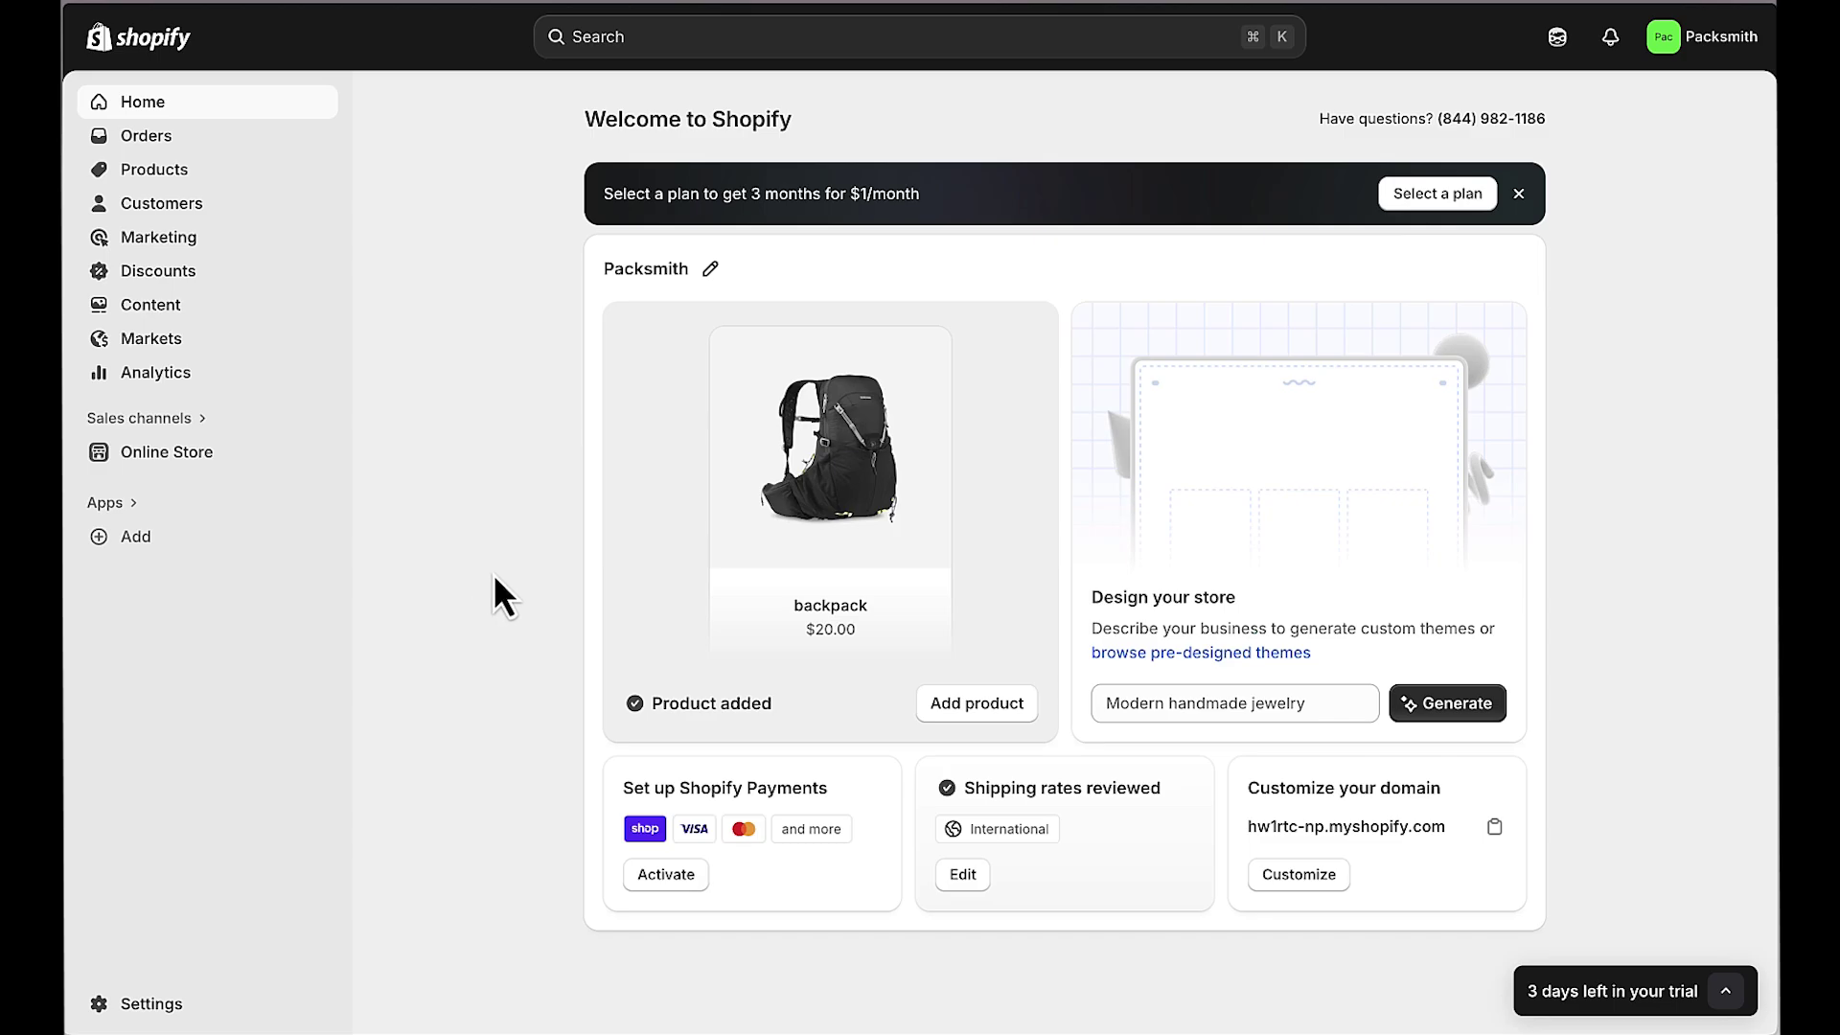
Step: Switch to the Northwest 'What is a Registered Agent' page and check its address
mouse_move(67, 354)
left_click(164, 316)
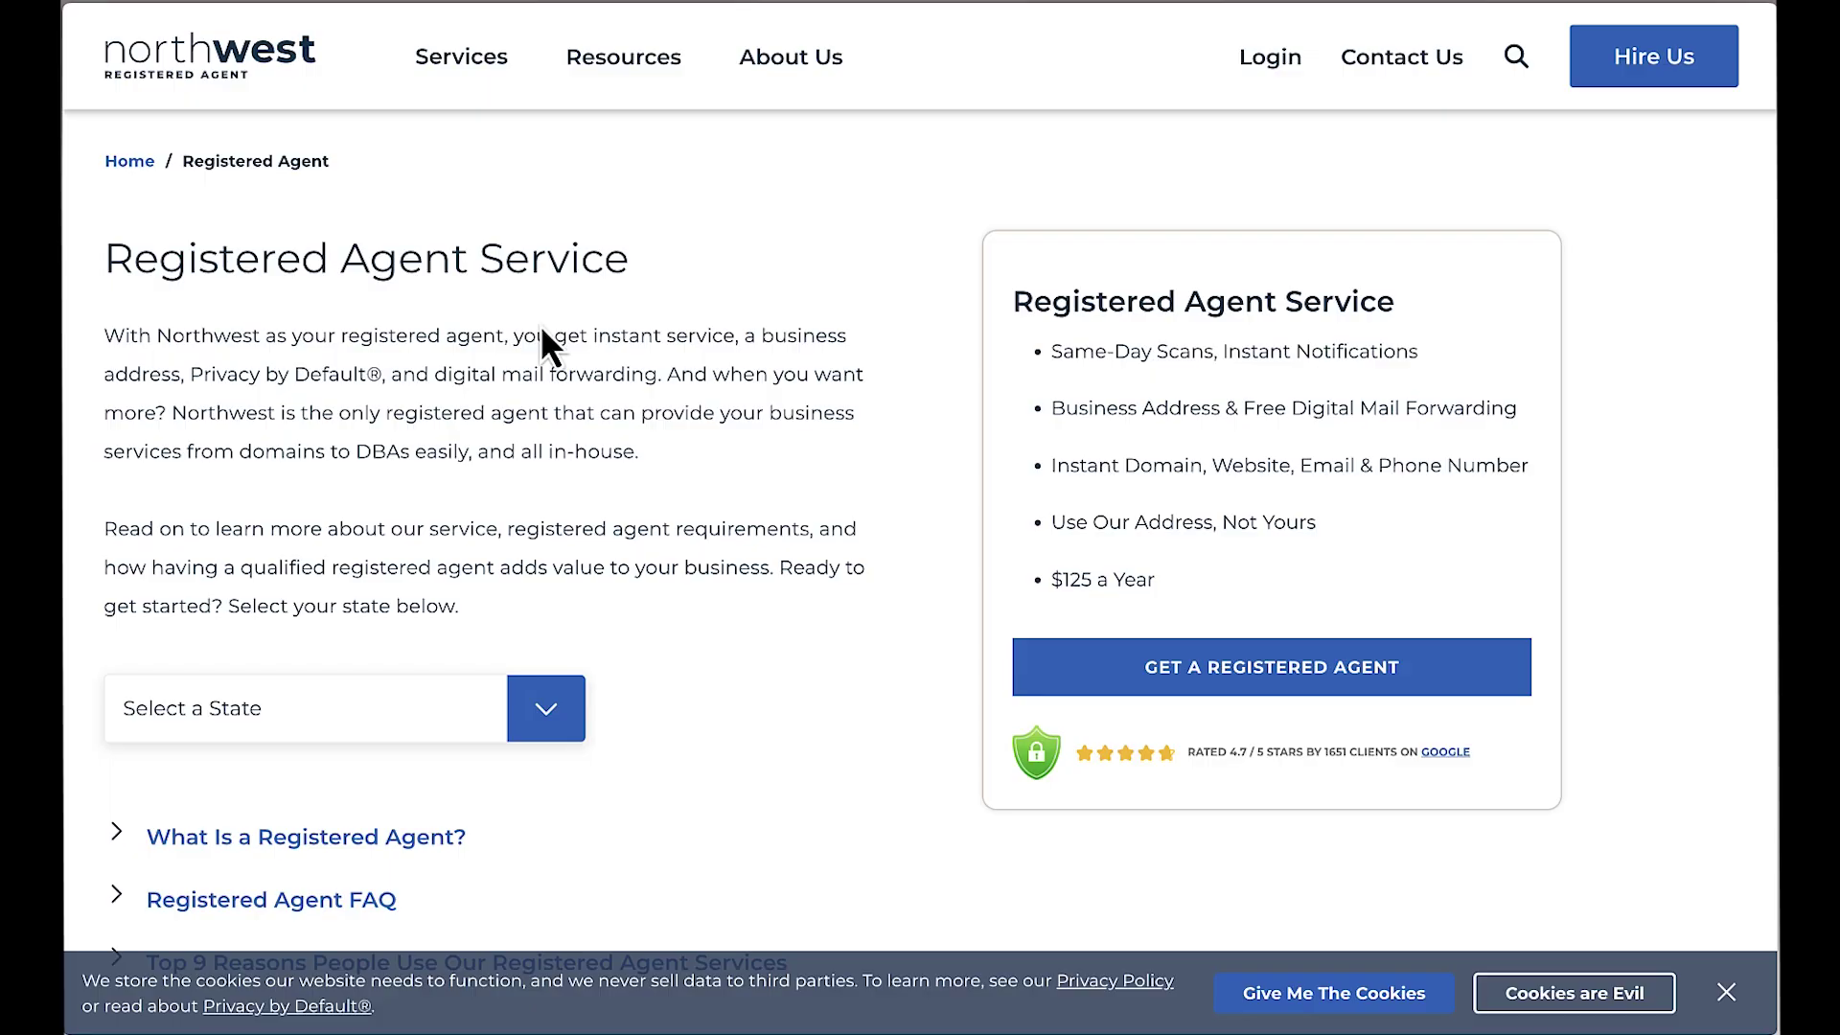
mouse_move(65, 230)
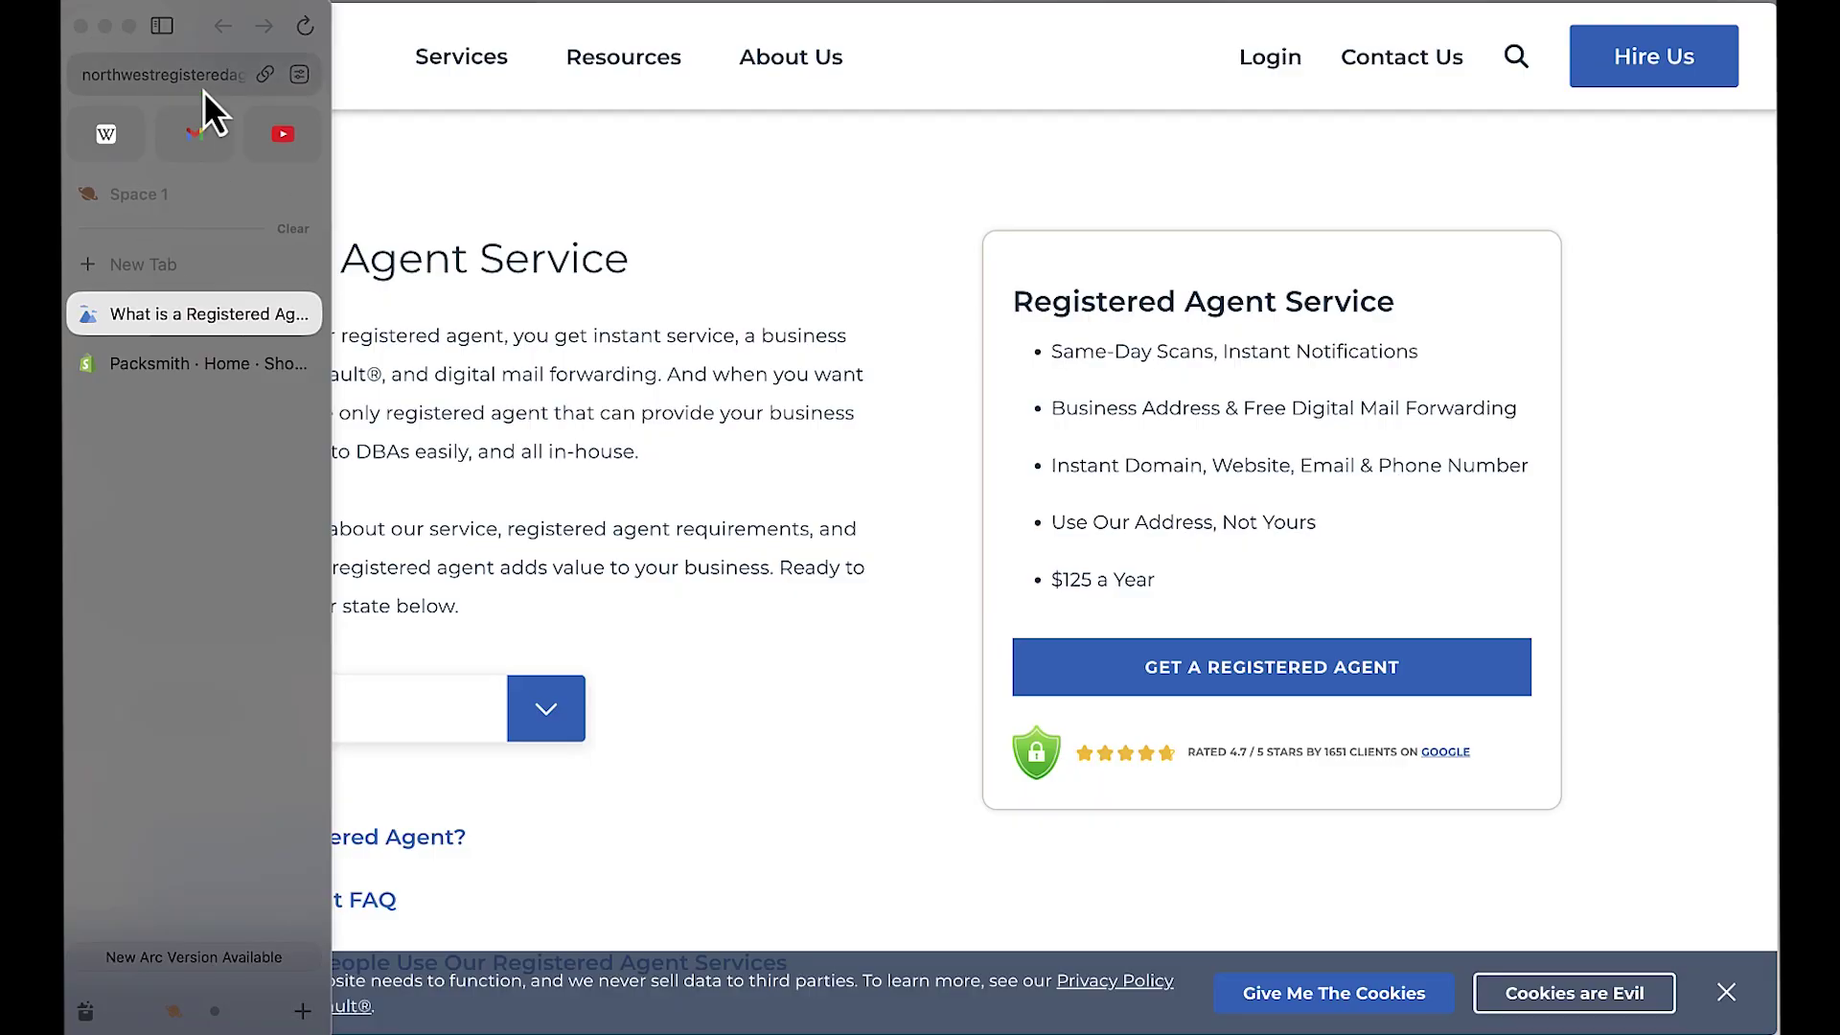
left_click(193, 84)
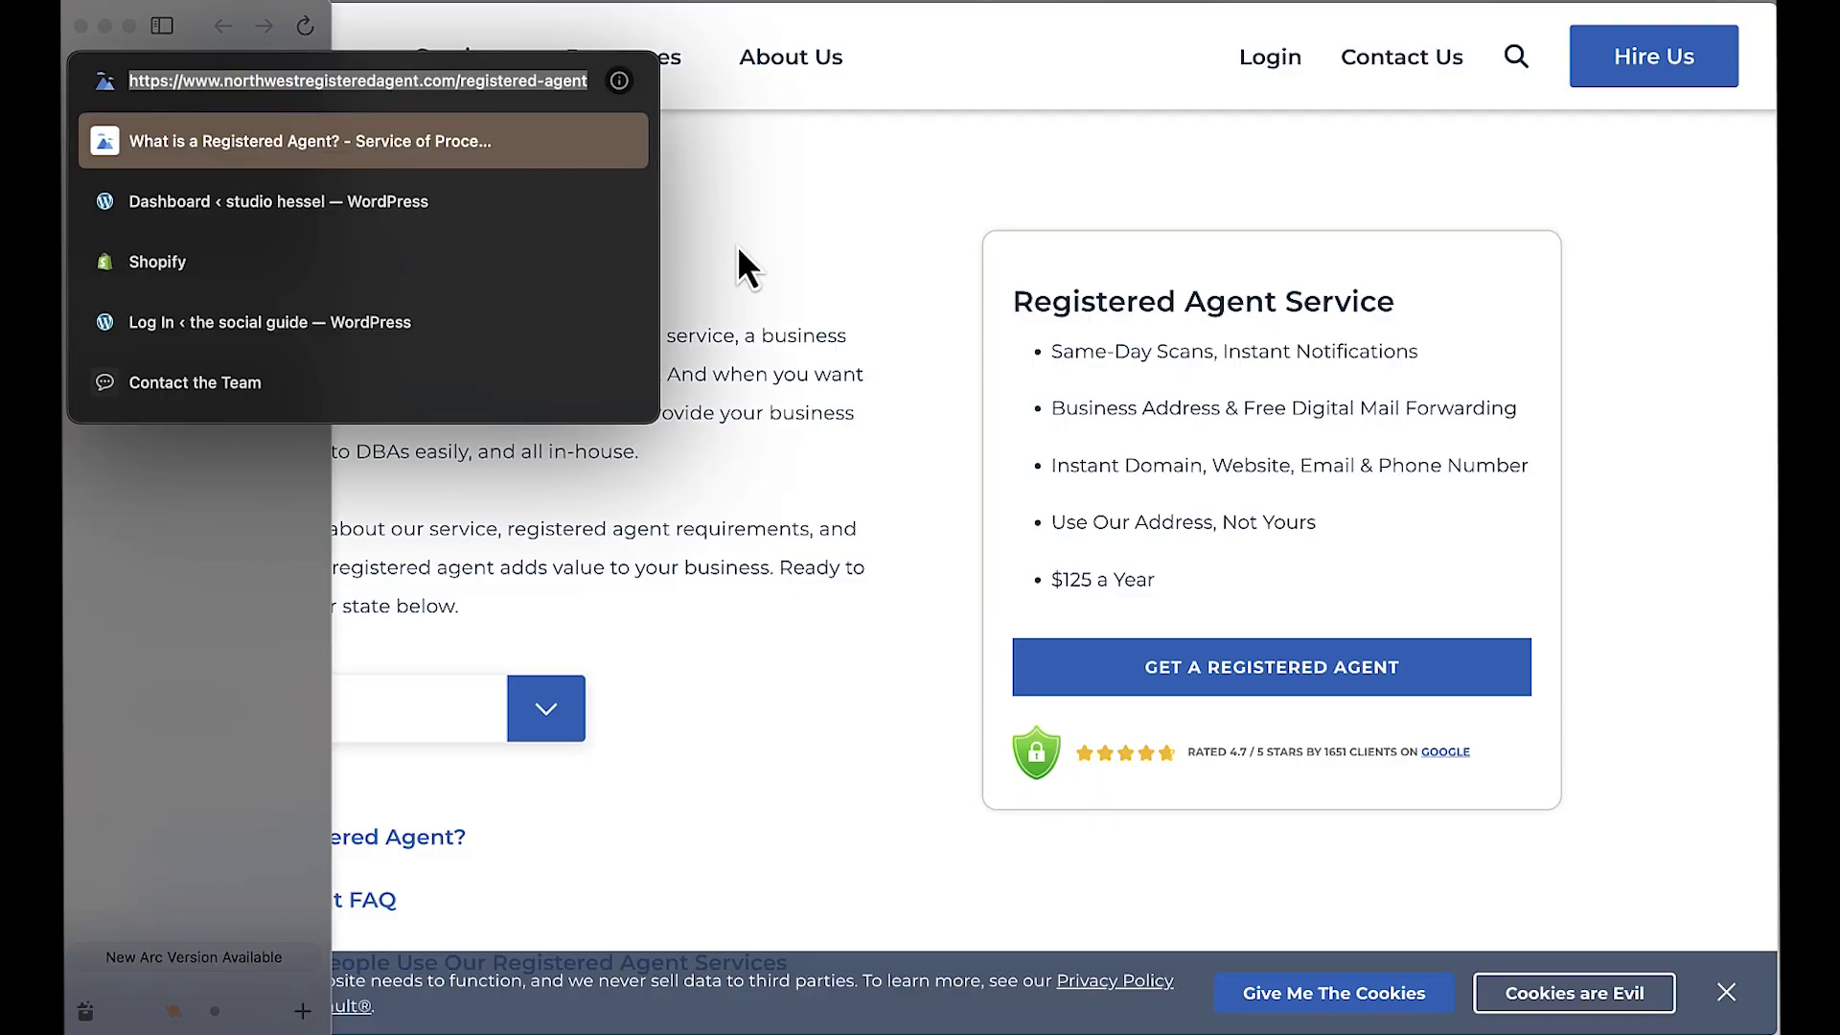
left_click(648, 303)
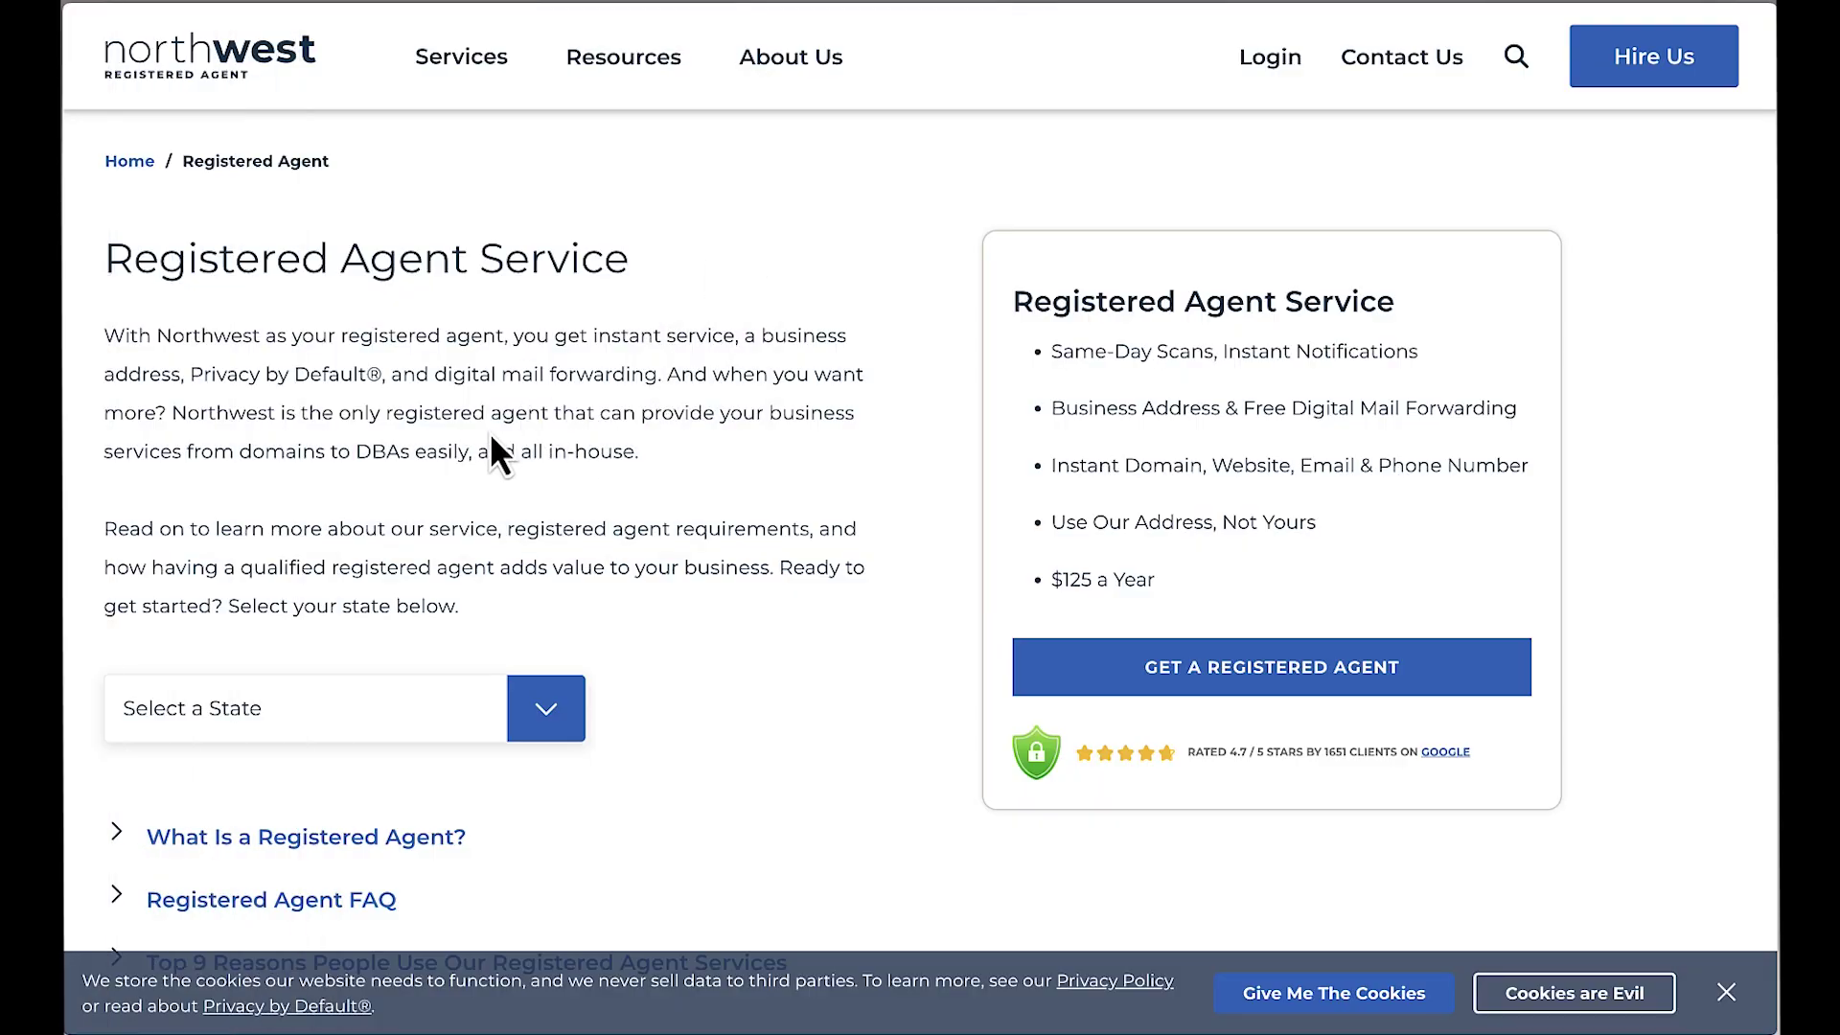
Step: Pick Wyoming from the state list to open its $125-a-year Registered Agent page
scroll(627, 527, "down", 1)
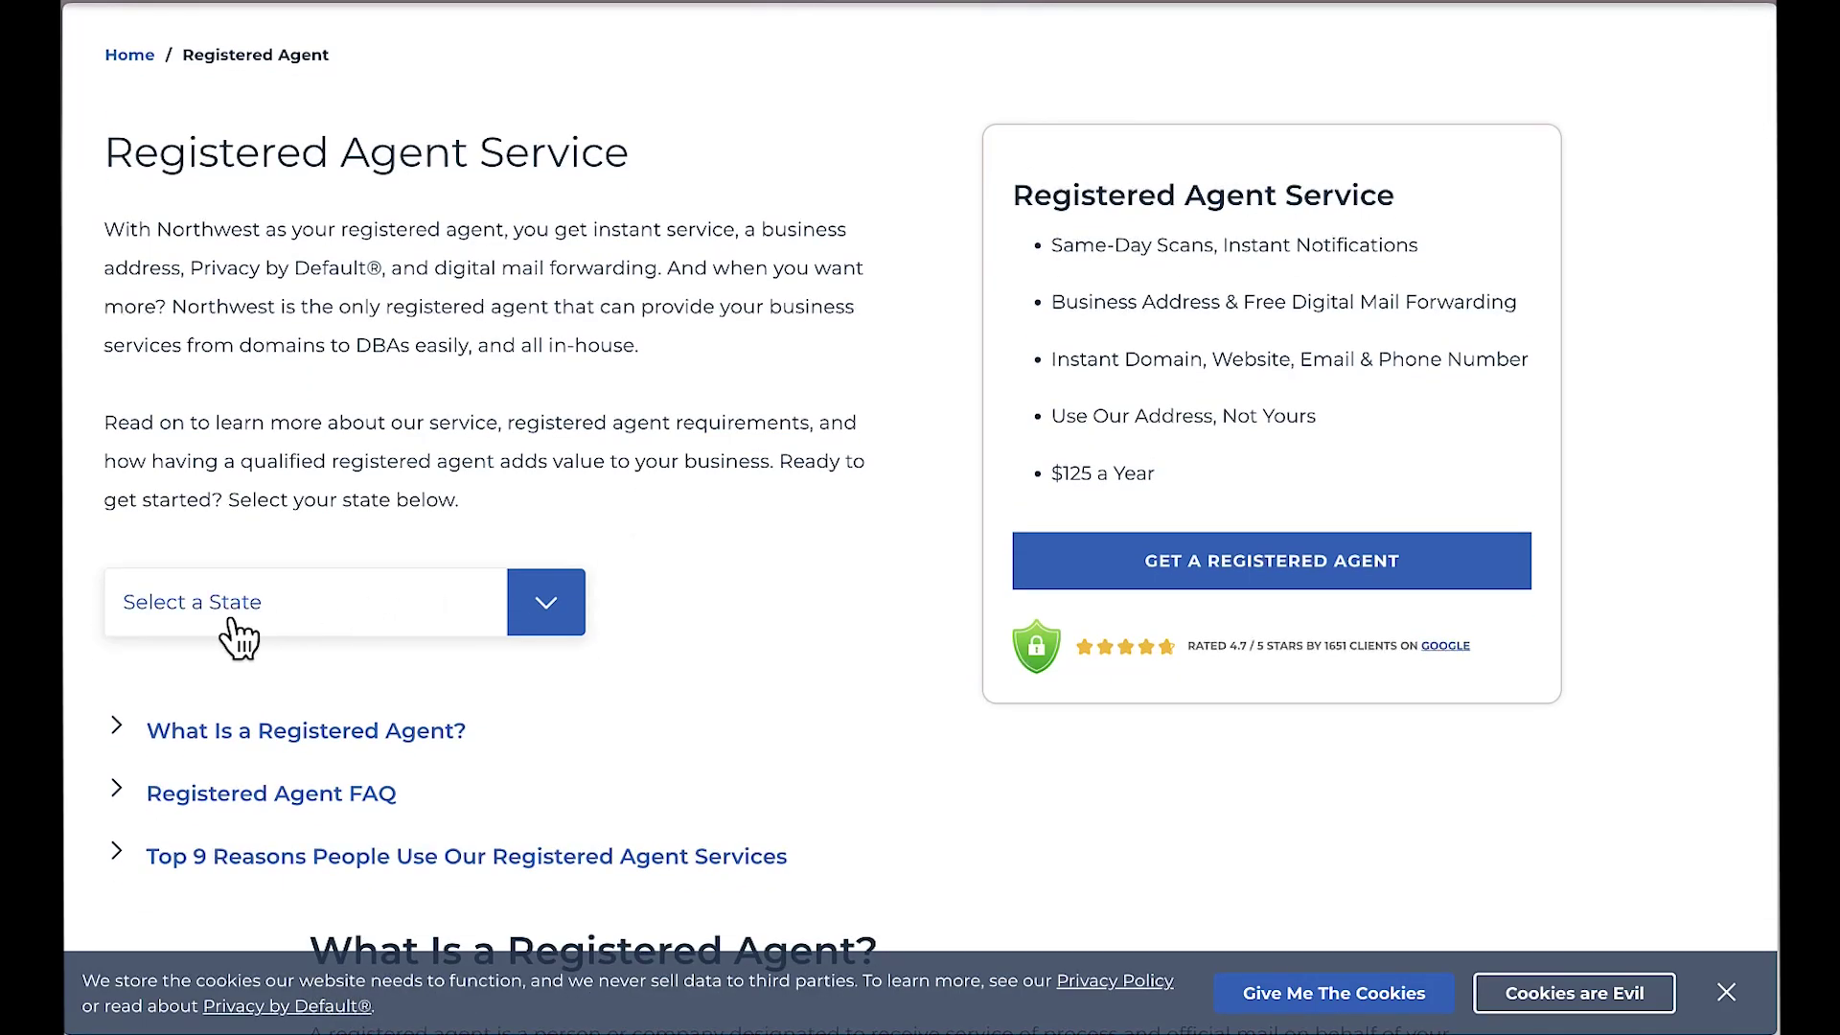
left_click(579, 613)
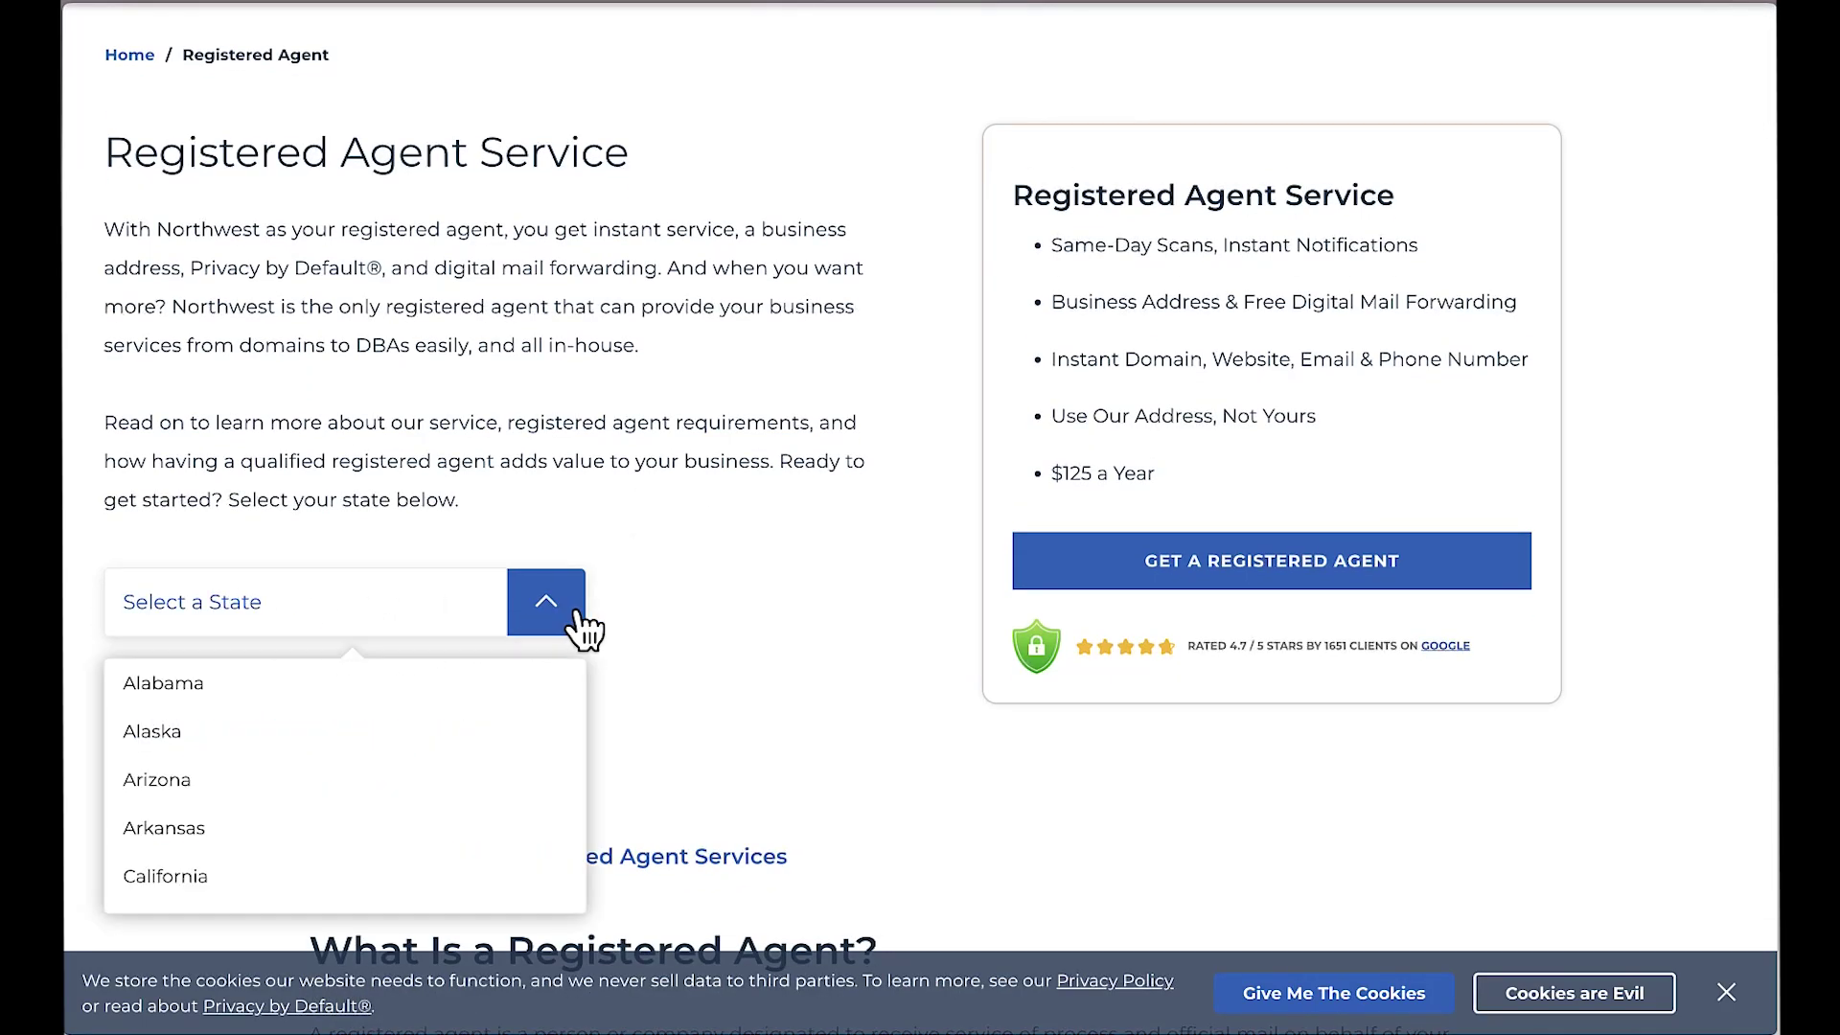
scroll(331, 728, "down", 6)
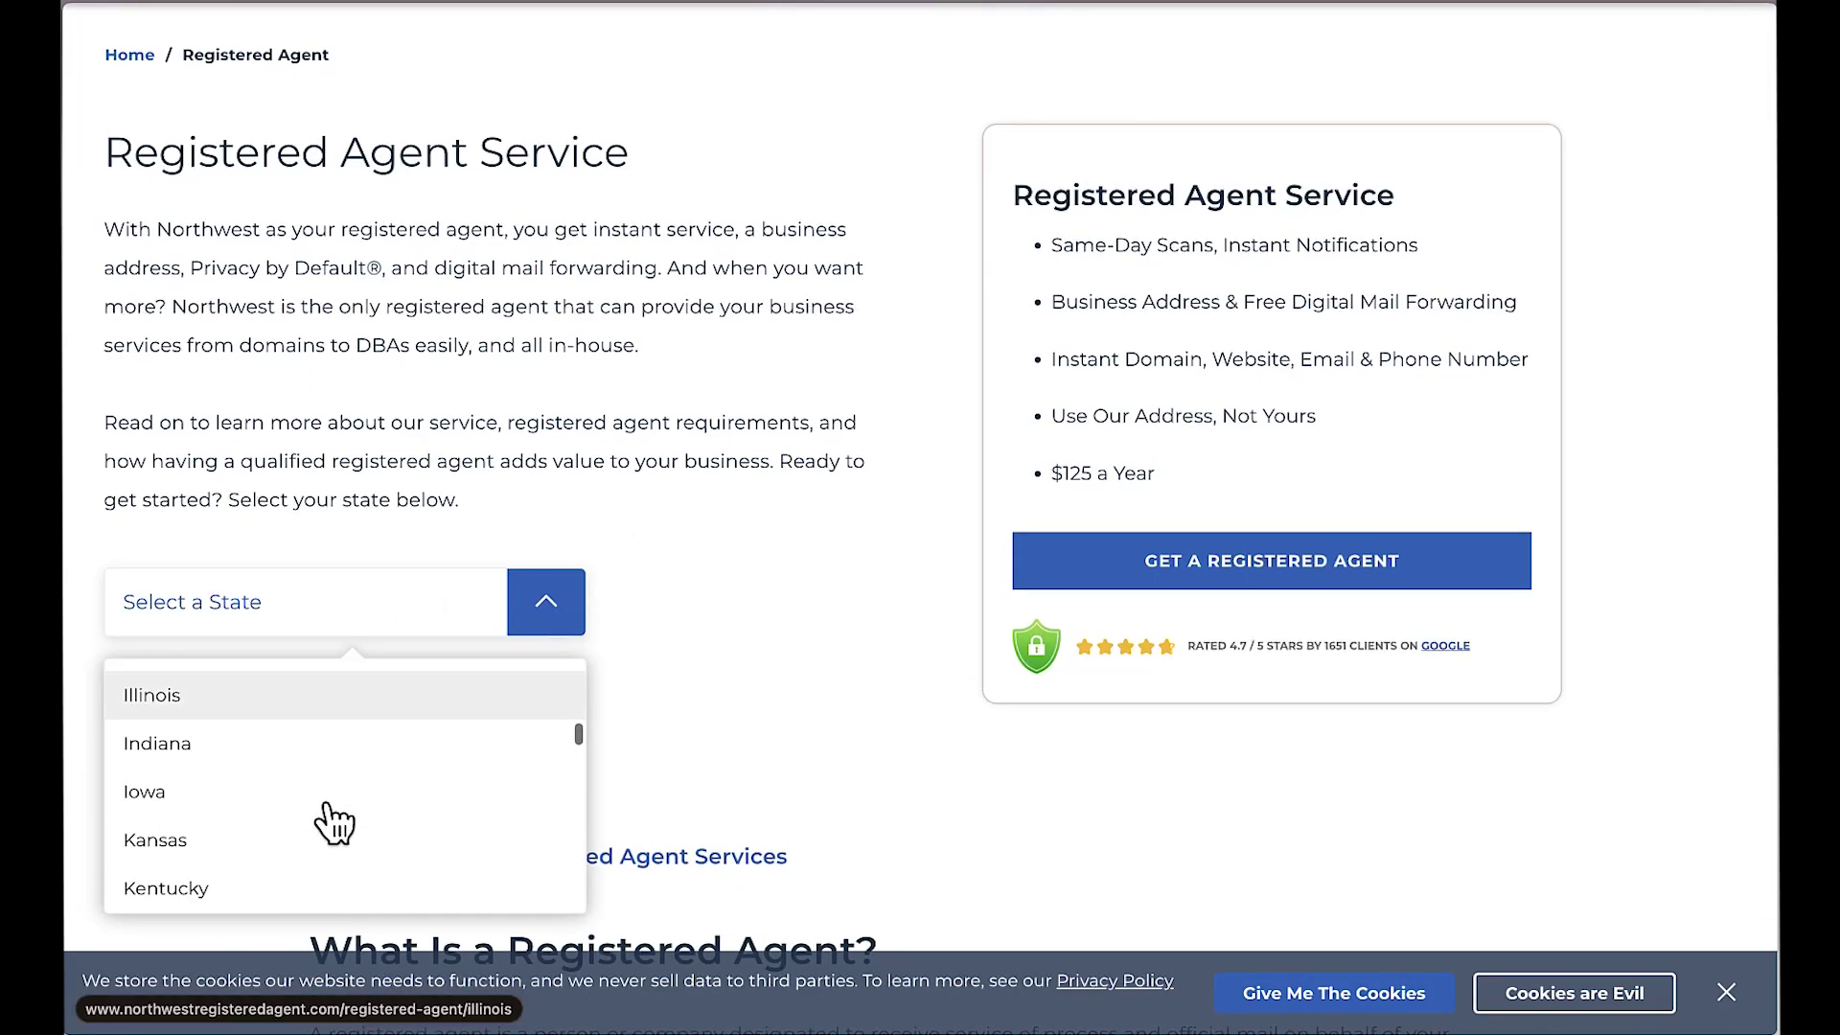
scroll(333, 822, "down", 2)
scroll(333, 822, "up", 6)
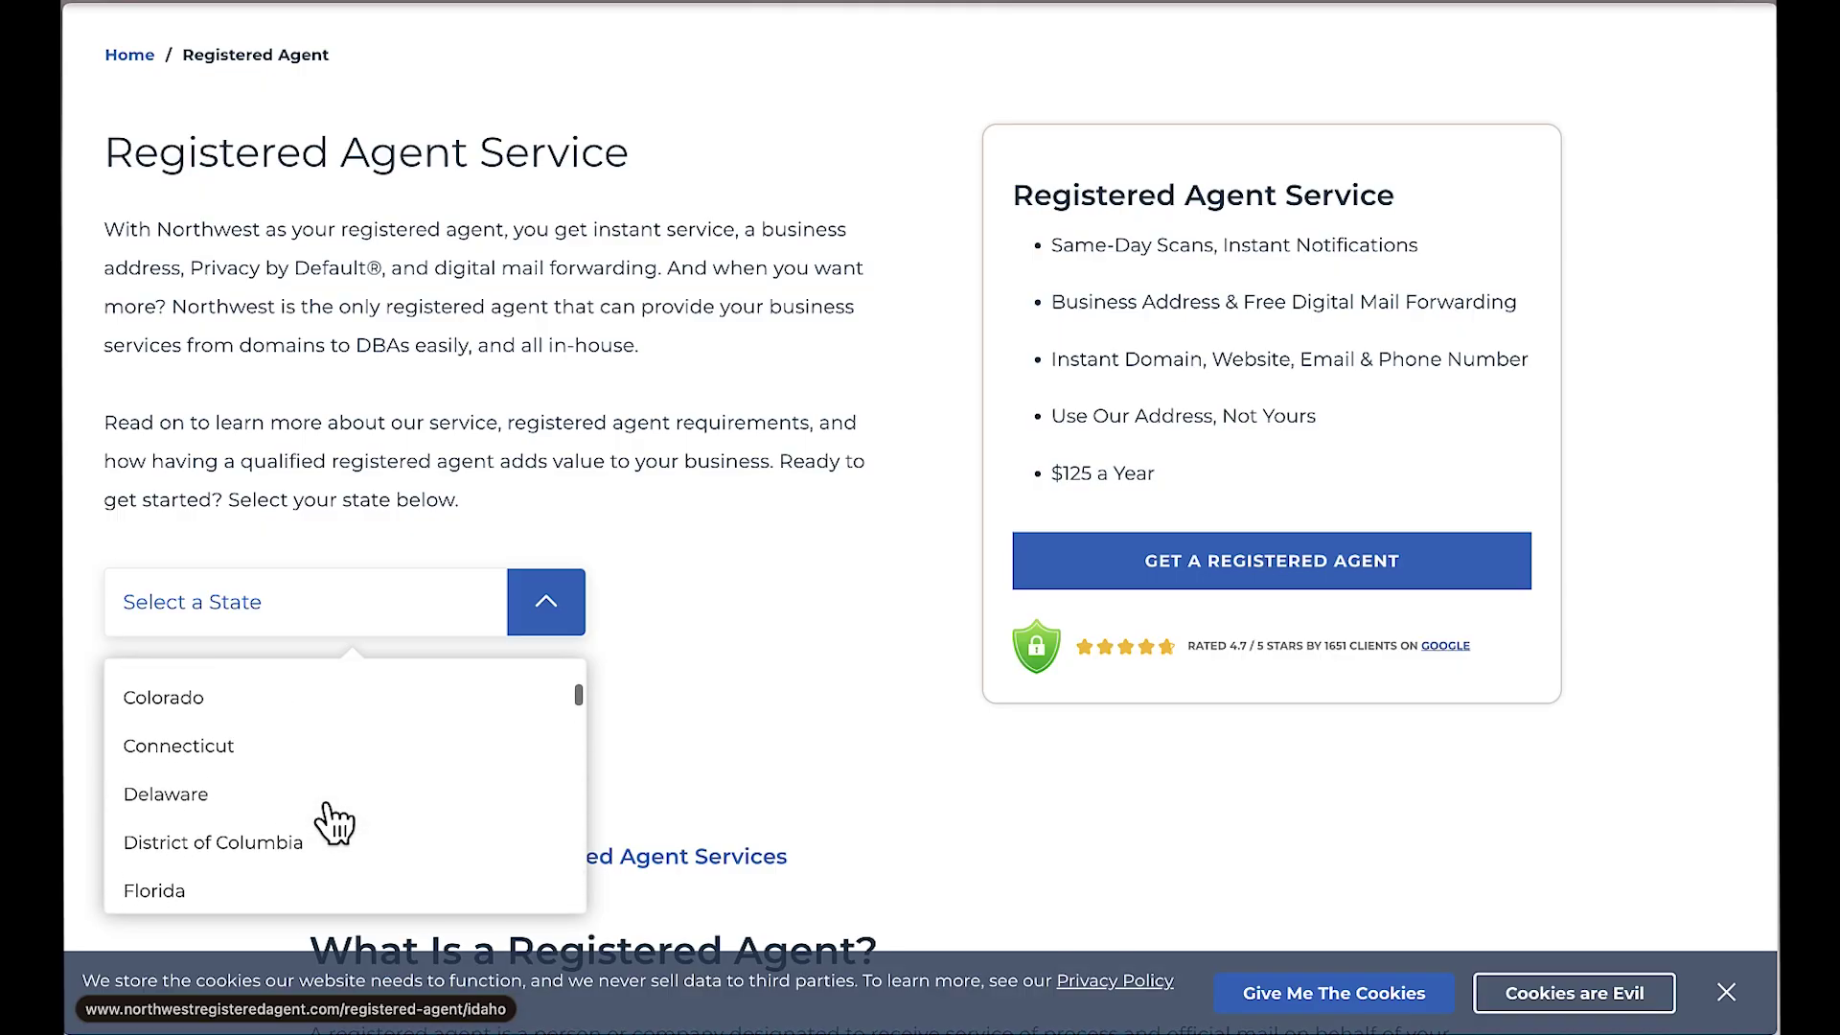
scroll(211, 791, "down", 8)
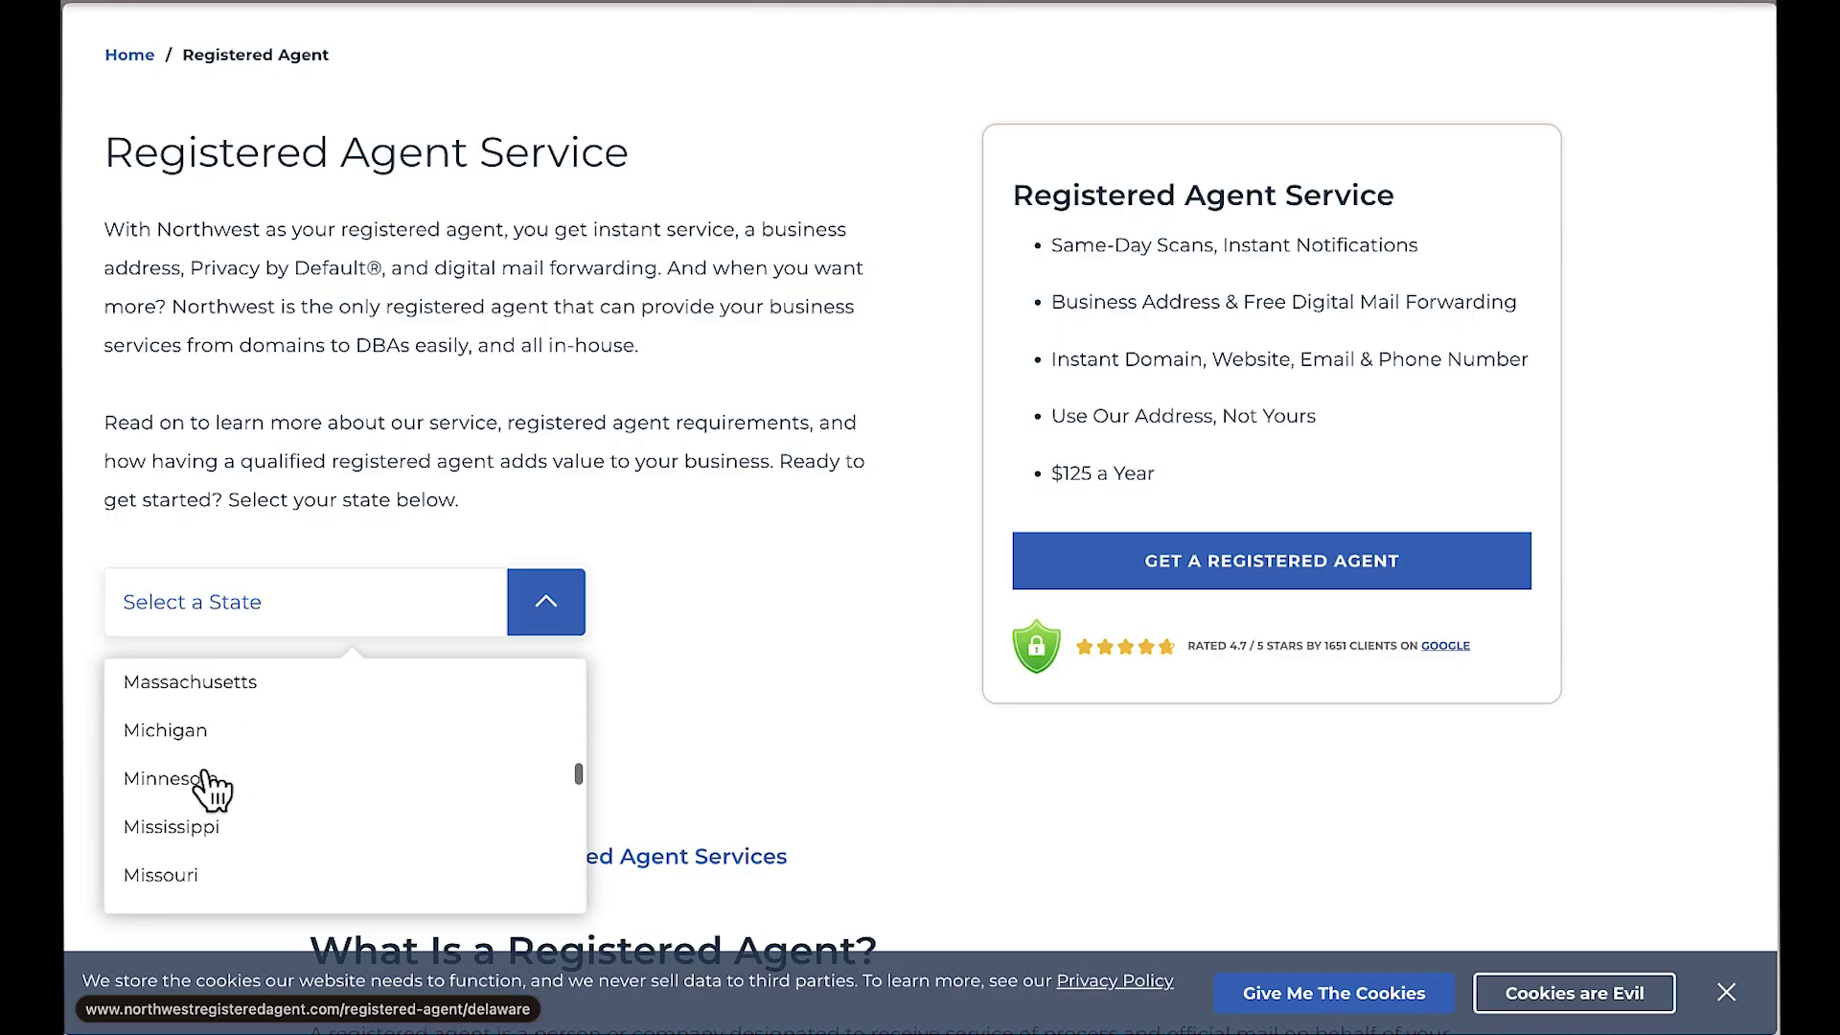
scroll(206, 786, "down", 12)
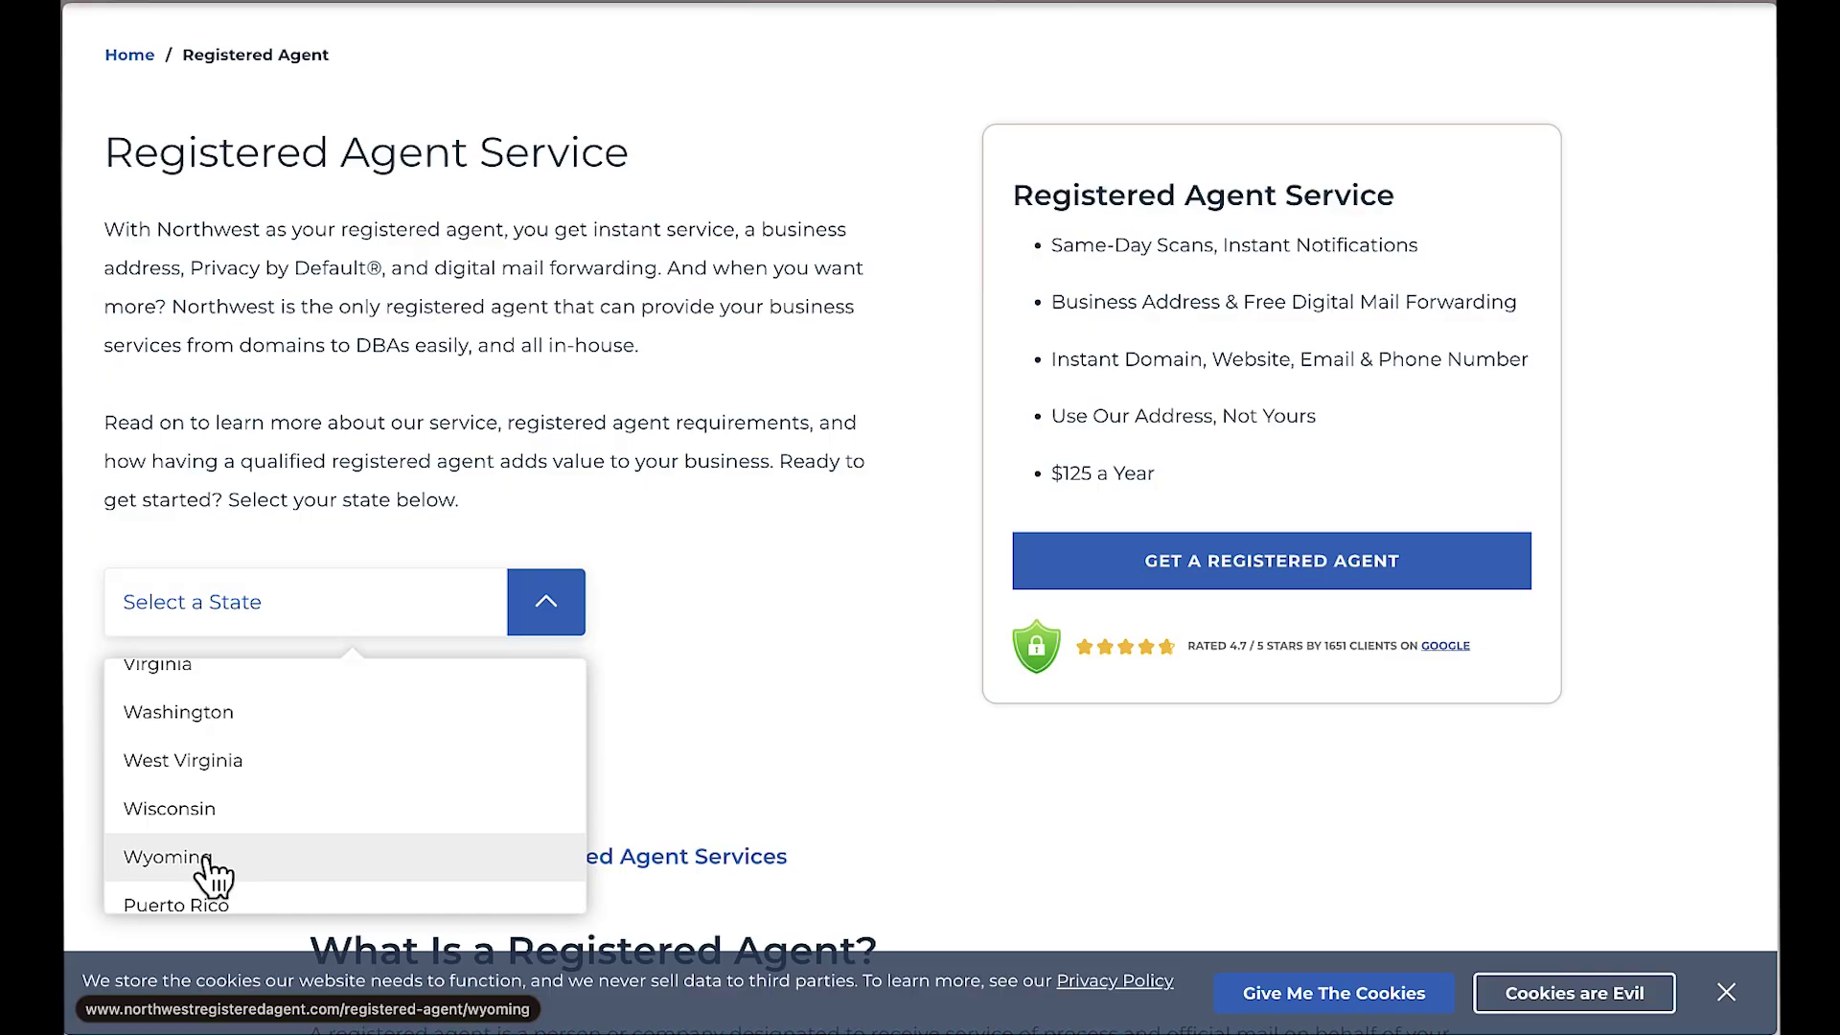
left_click(205, 859)
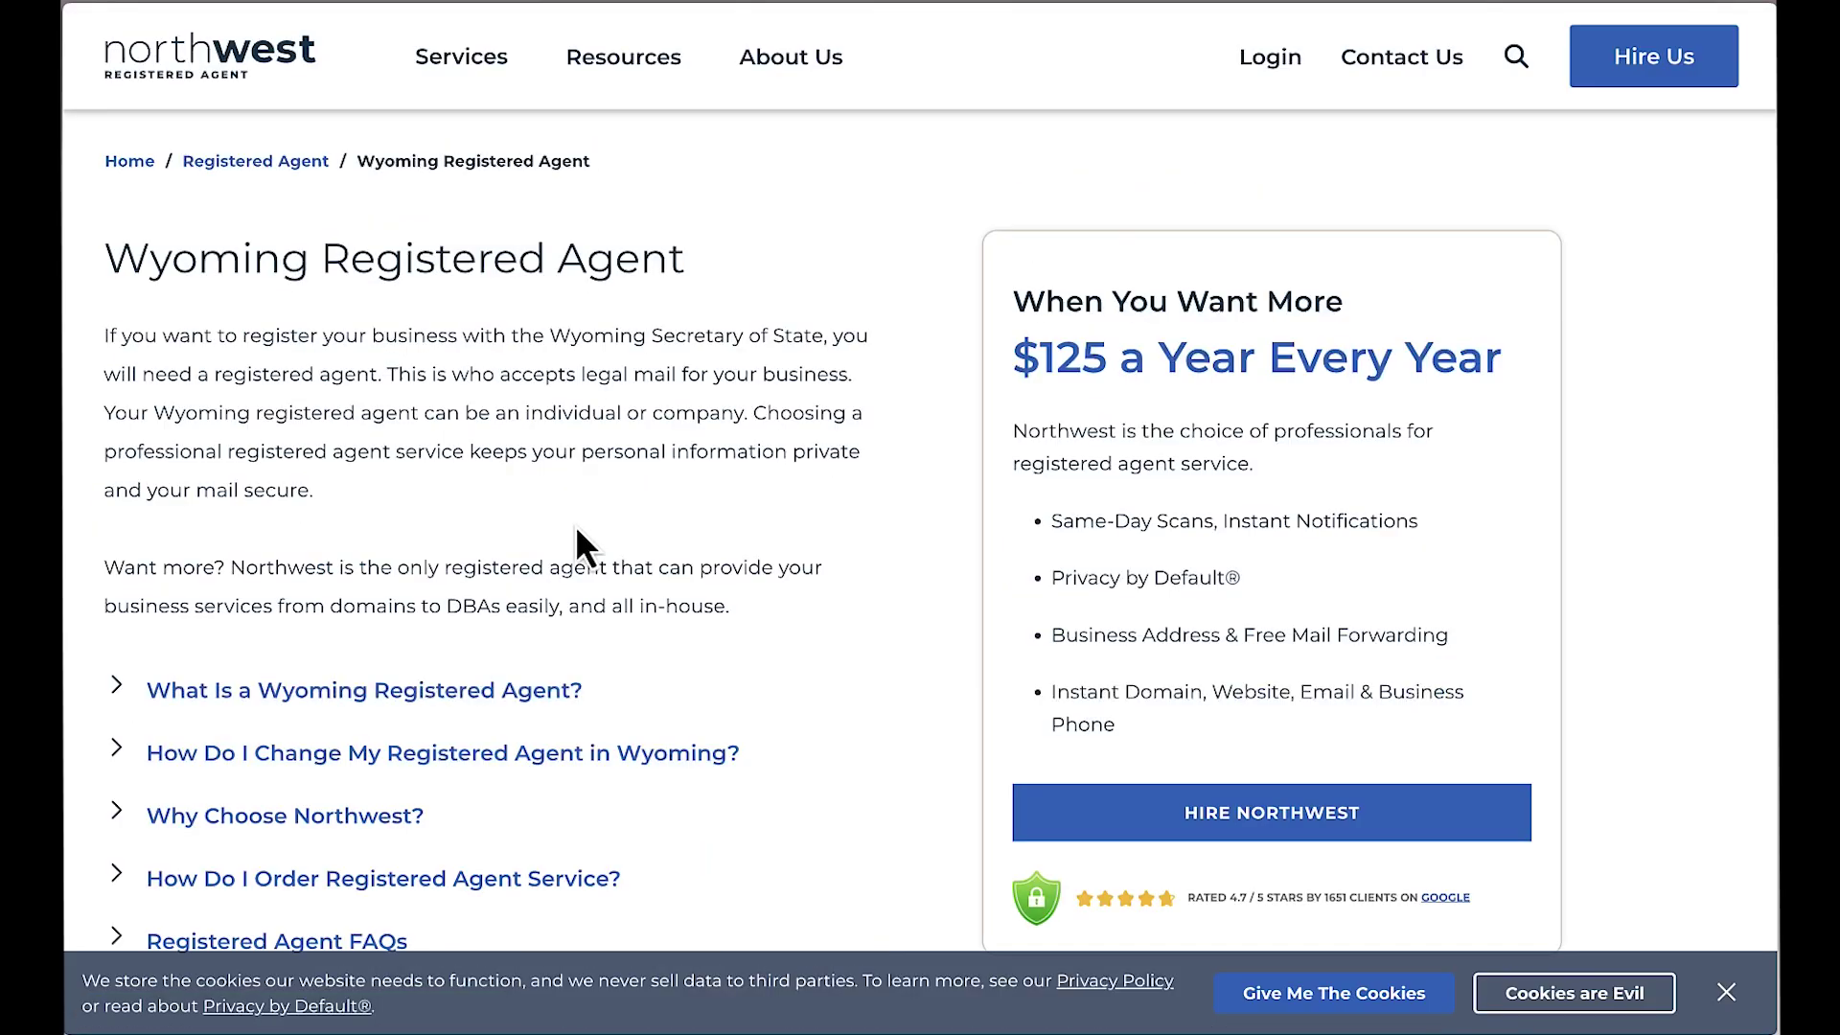
scroll(608, 540, "down", 1)
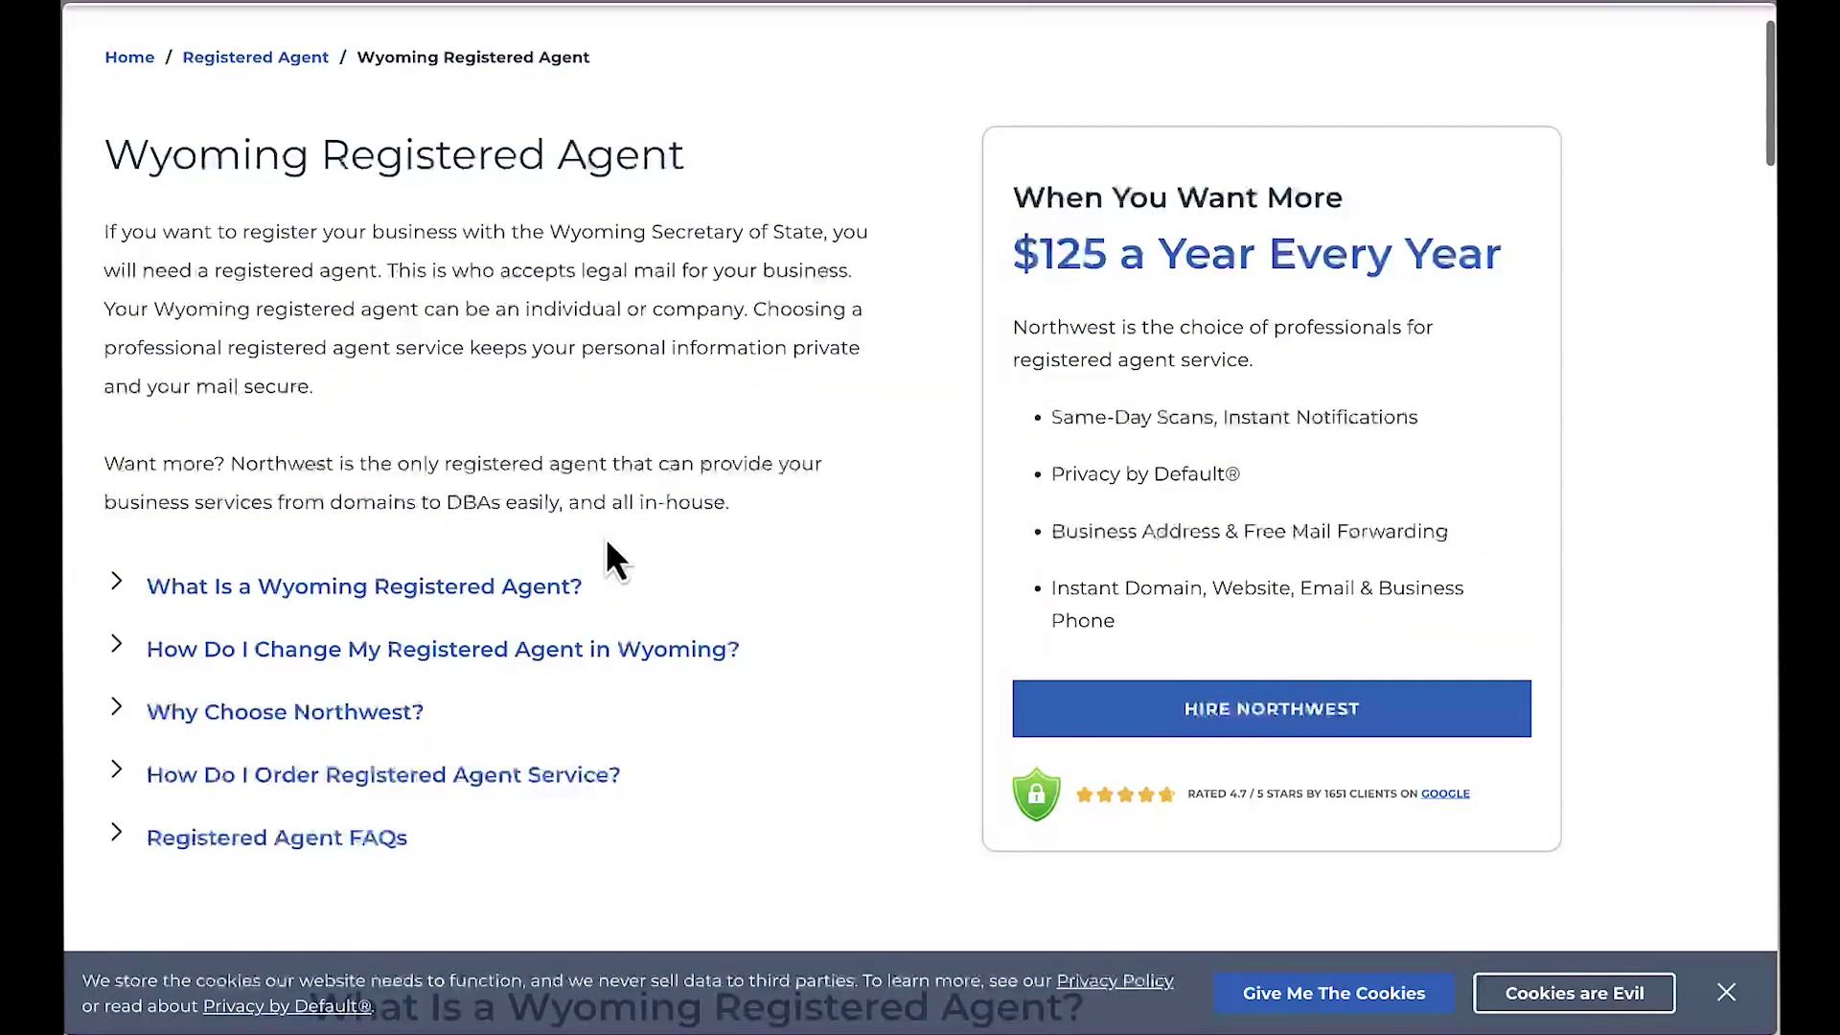
Step: Start the Wyoming order and enter the company name 'Studio H LLC'
left_click(1289, 721)
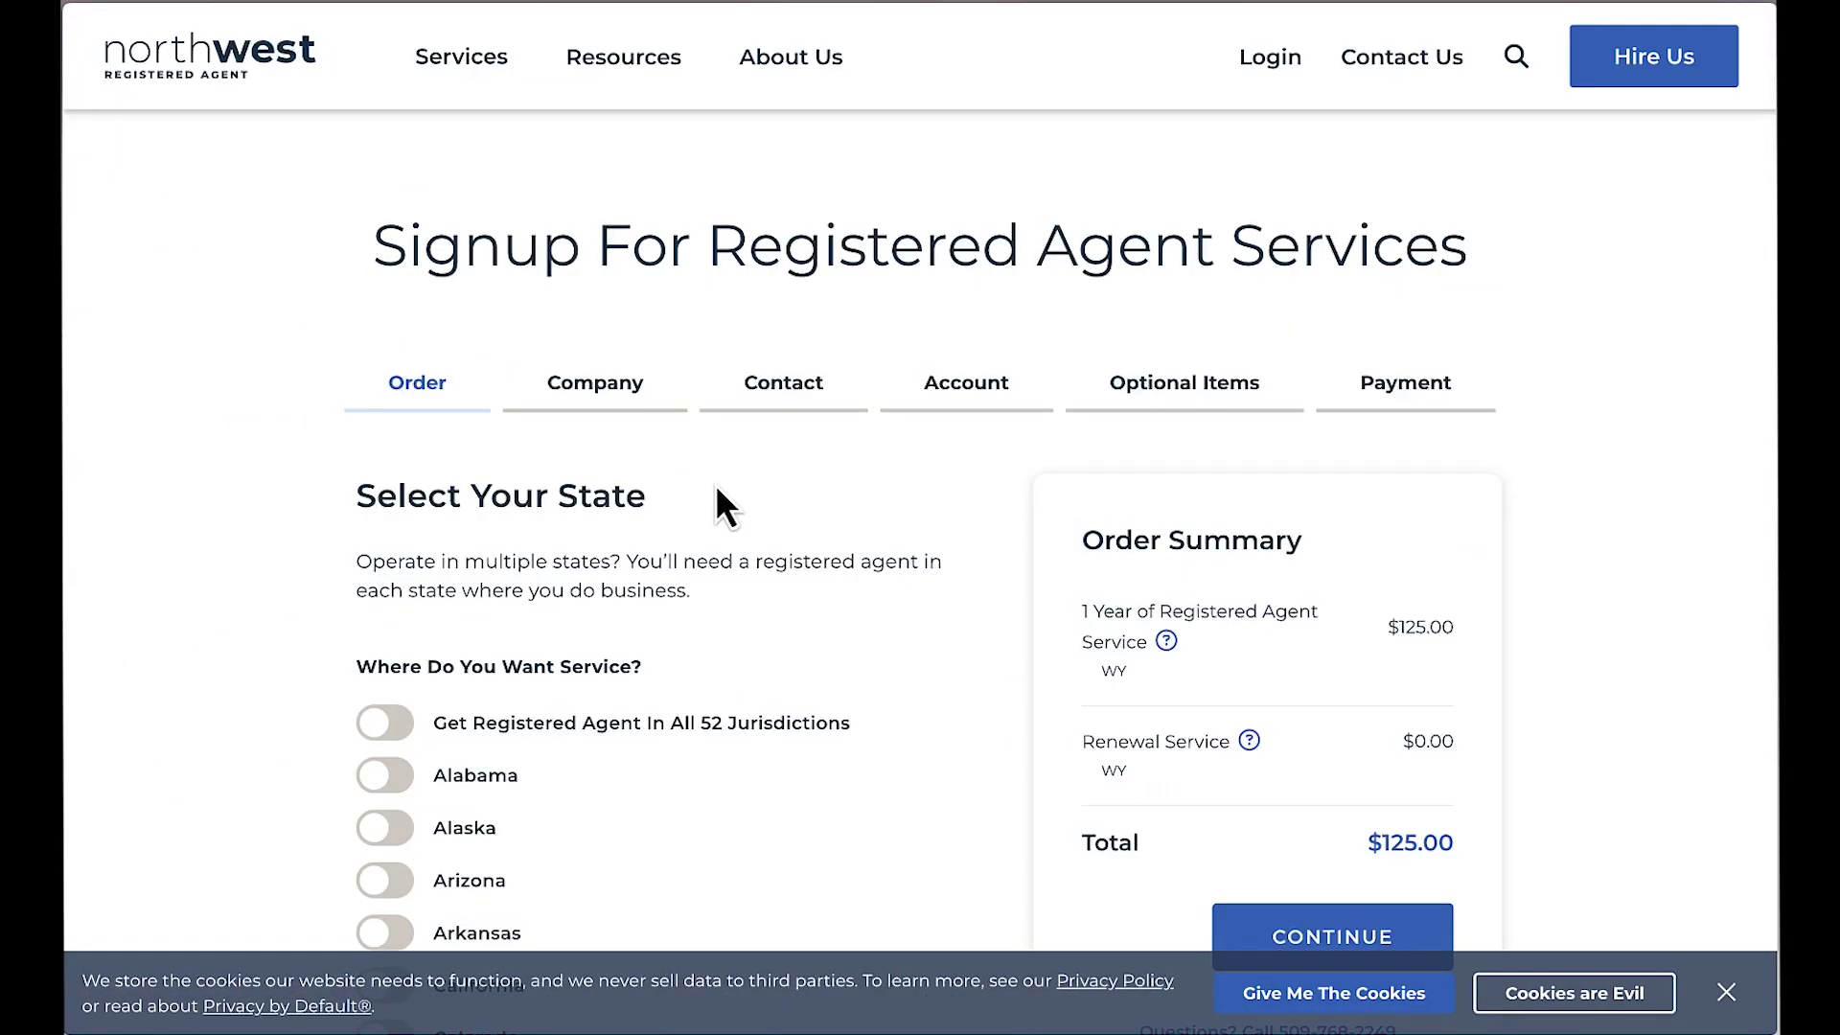
scroll(1109, 629, "down", 2)
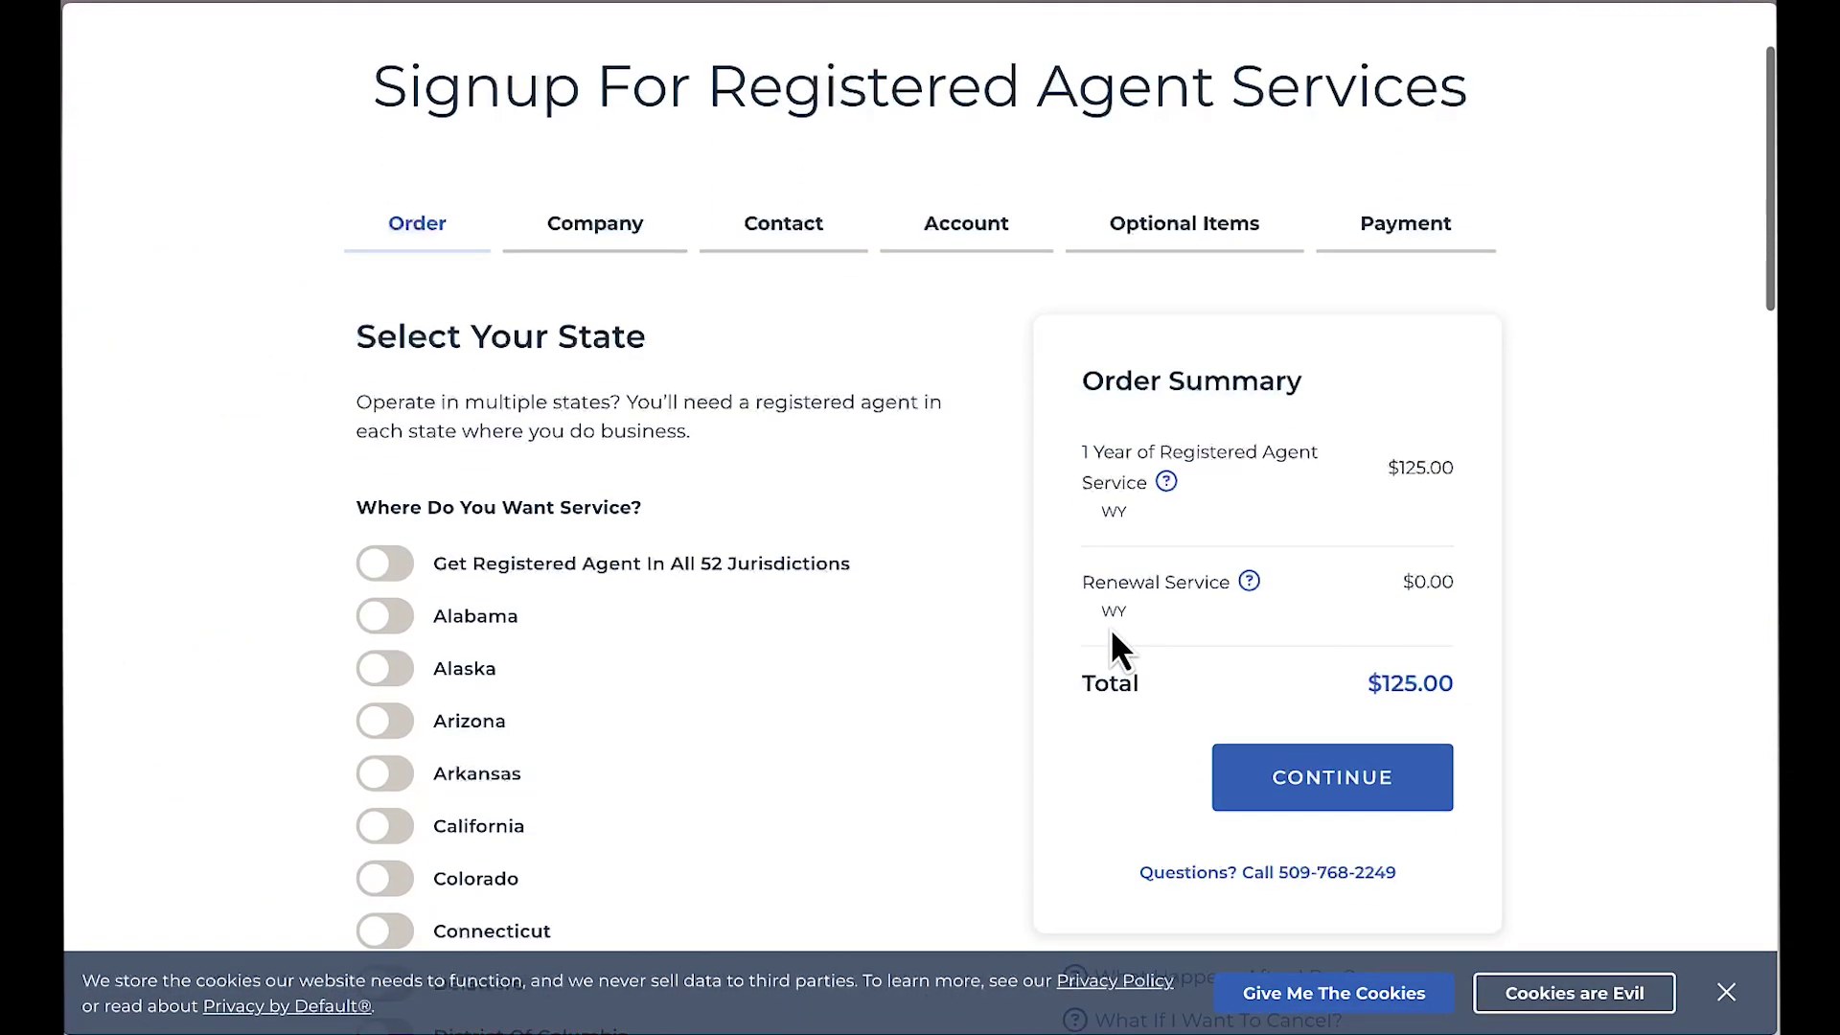
left_click(1292, 784)
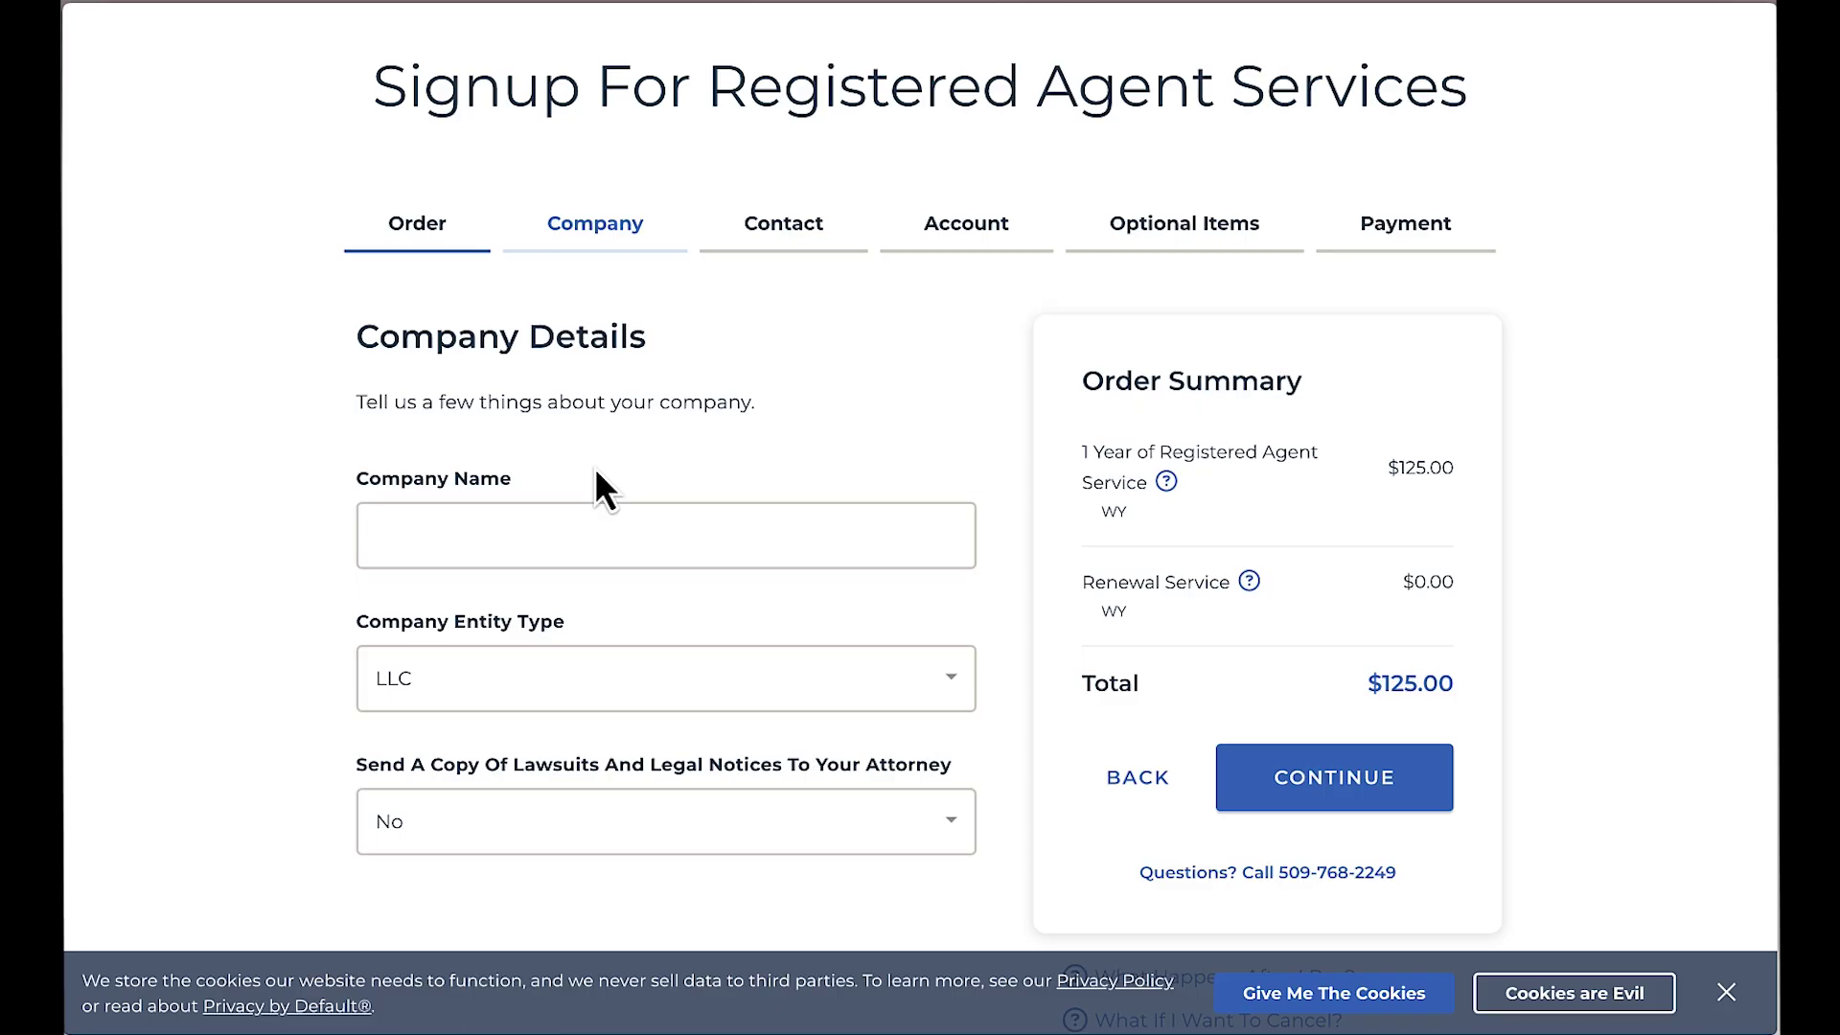
left_click(555, 533)
type("Studi")
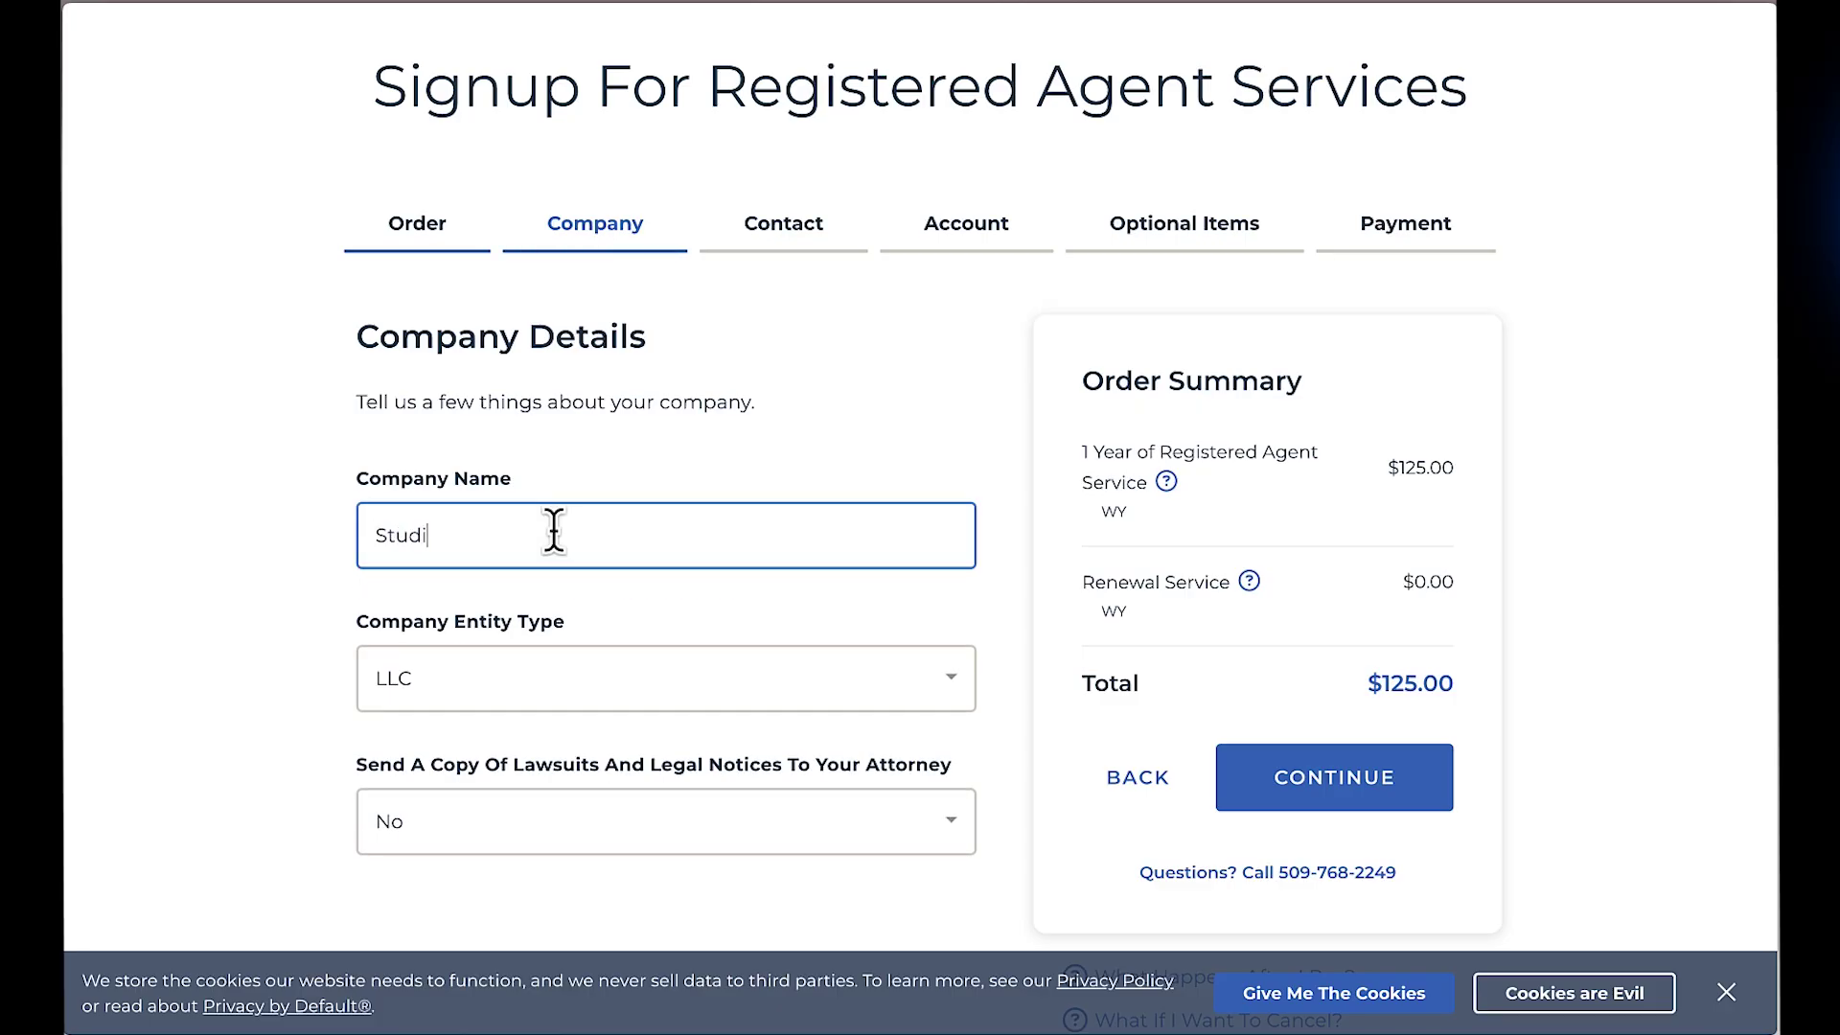
type("o H LLC")
scroll(863, 757, "down", 1)
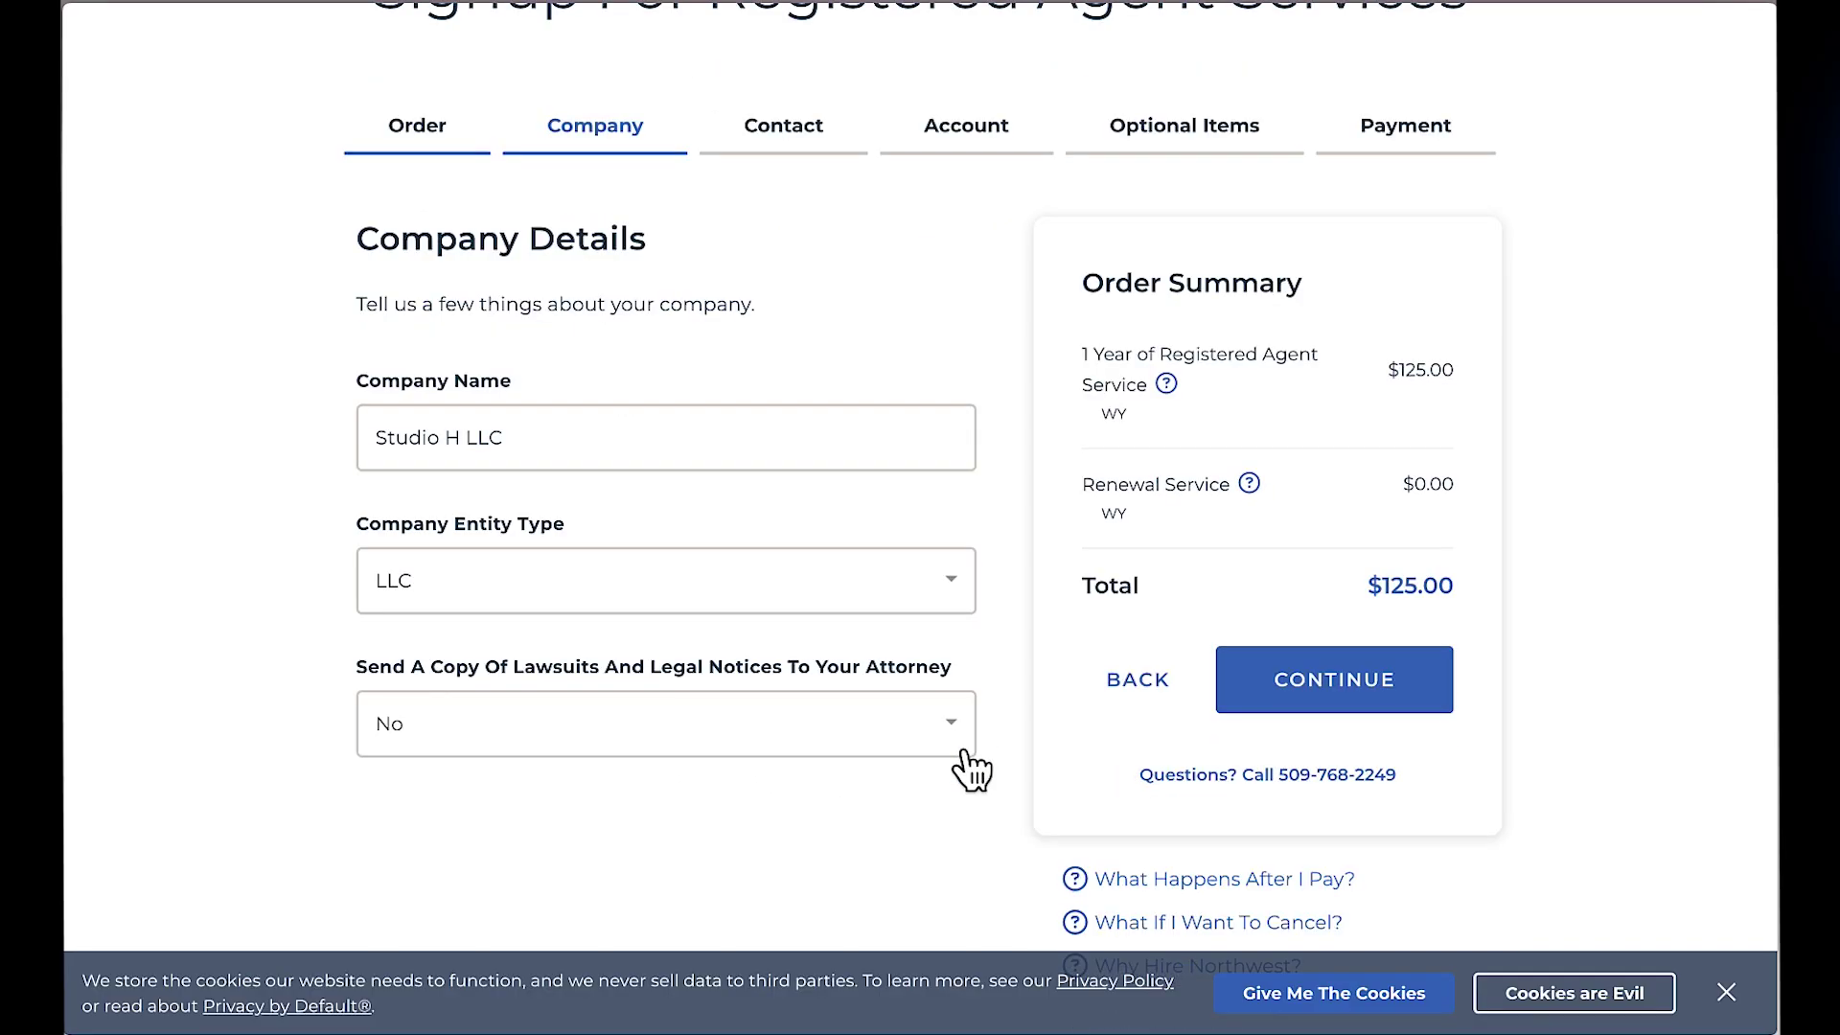
left_click(1355, 706)
Step: Fill in the contact's first name, last name and phone number
left_click(522, 451)
type("John")
key("Tab")
type("Smith")
key("Tab")
left_click(538, 641)
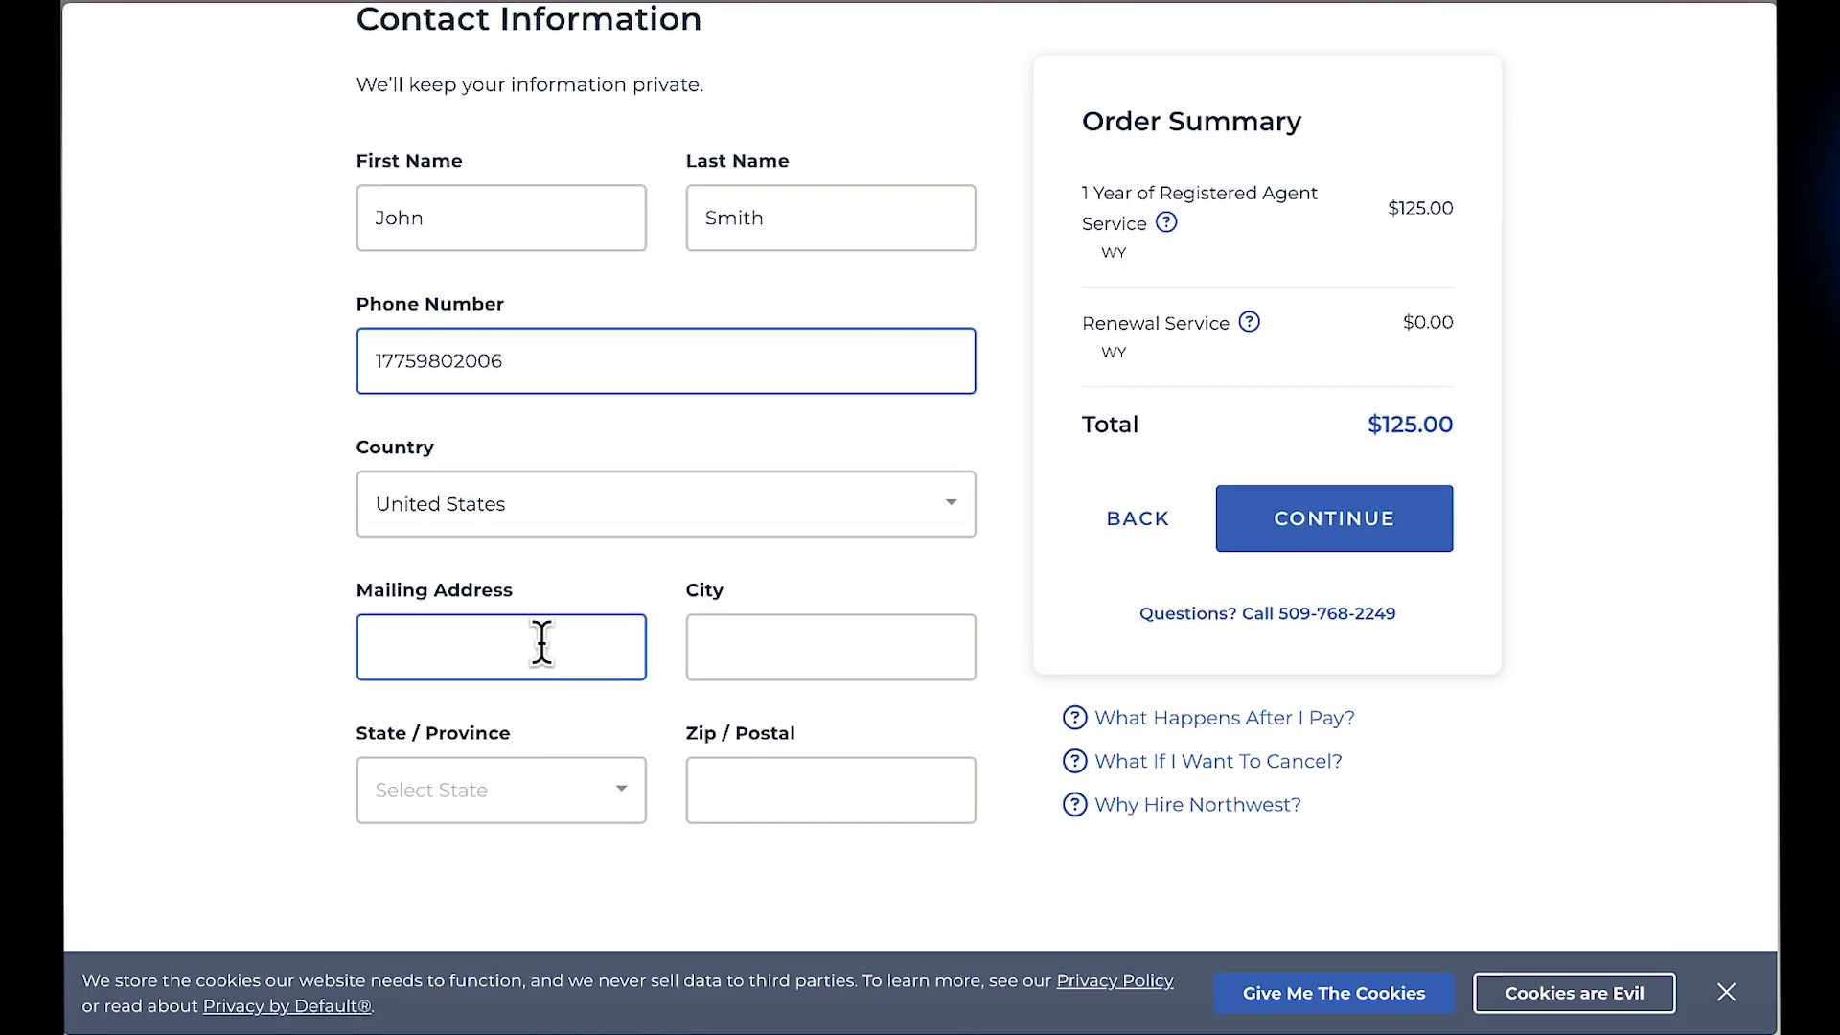
Step: Enter the contact's Sheridan mailing address with state Wyoming and its zip code, then continue
left_click(713, 644)
type("wyoming")
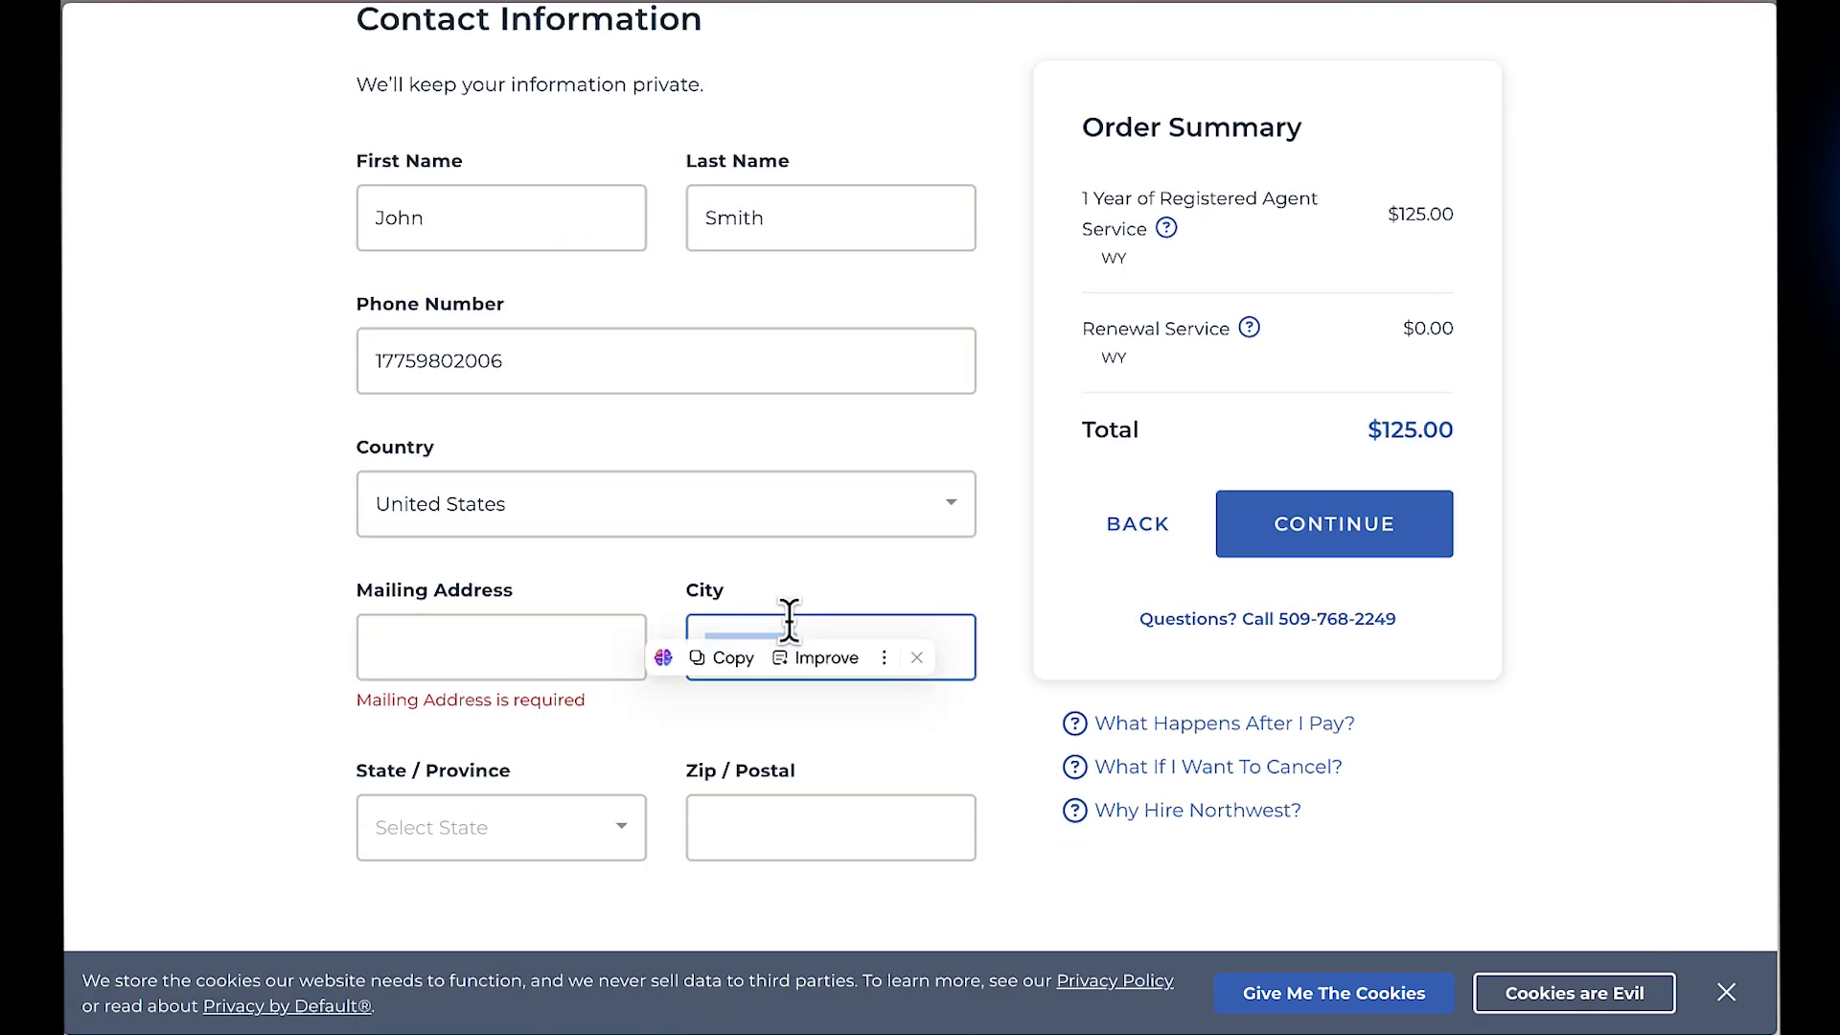
left_click(479, 641)
left_click(616, 788)
scroll(563, 731, "down", 2)
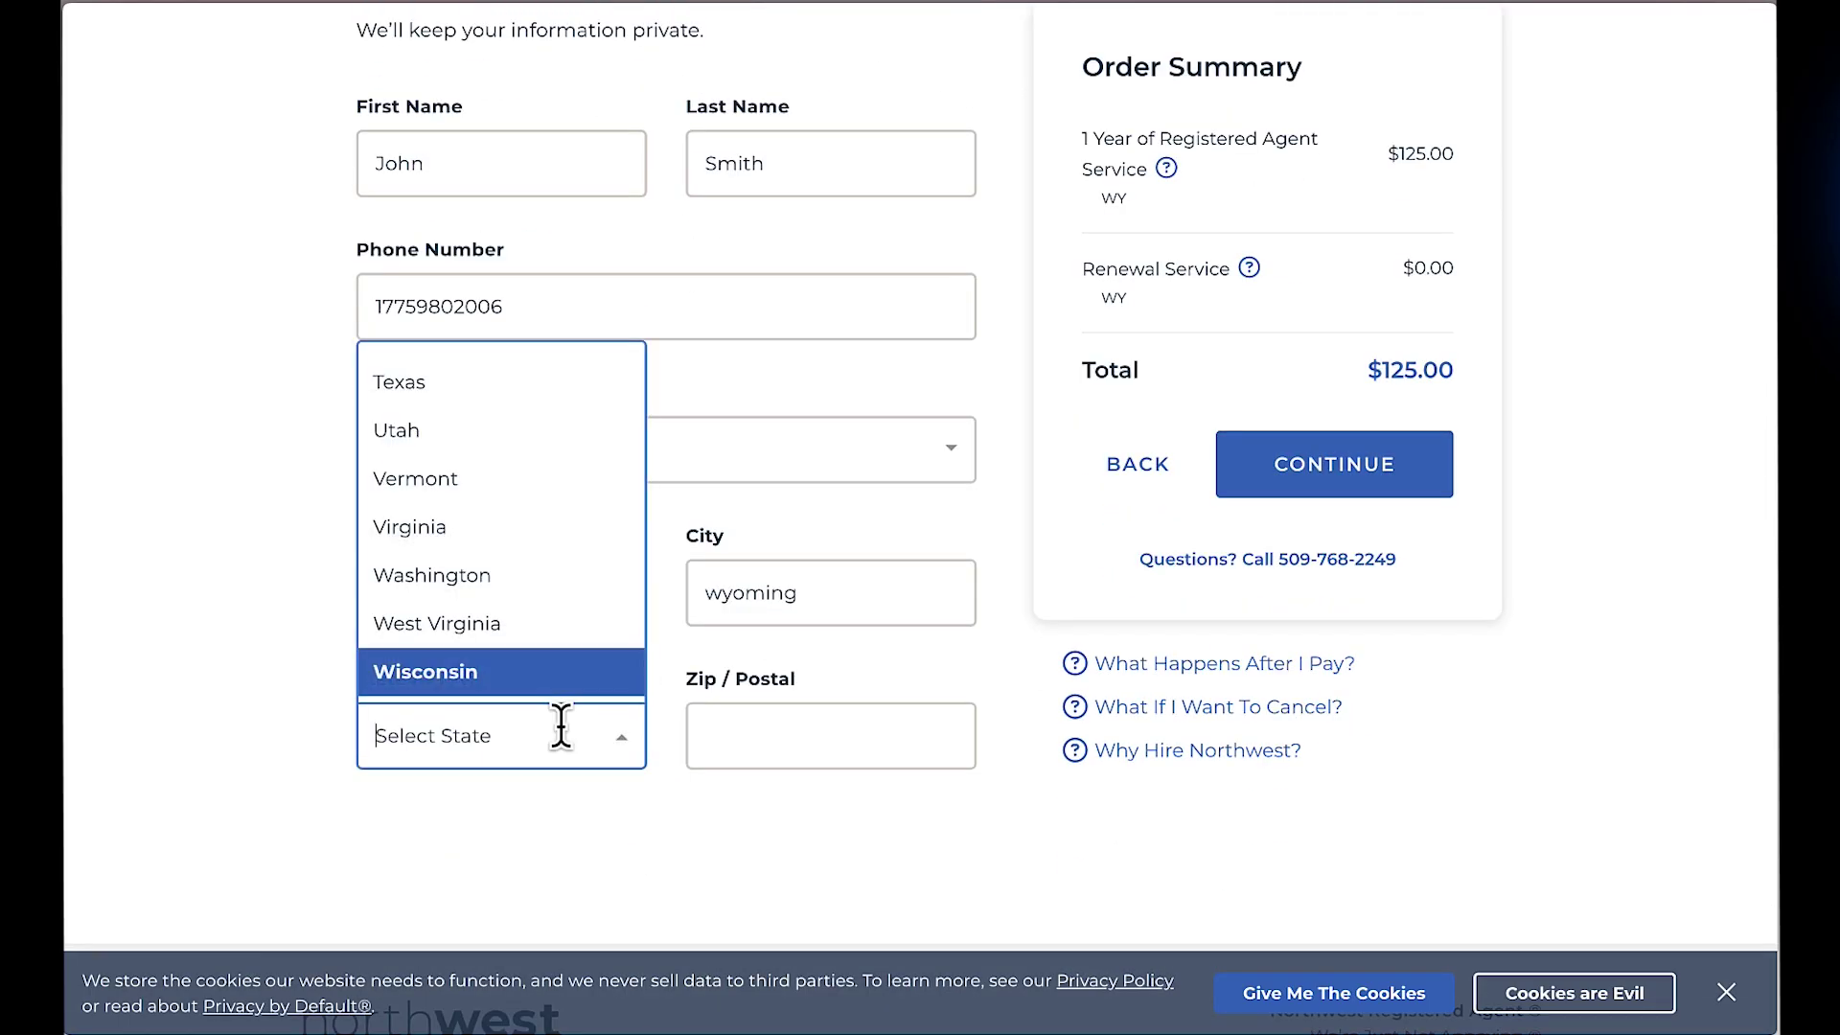
key("Down")
key("Return")
key("Tab")
type("82801")
left_click(1339, 480)
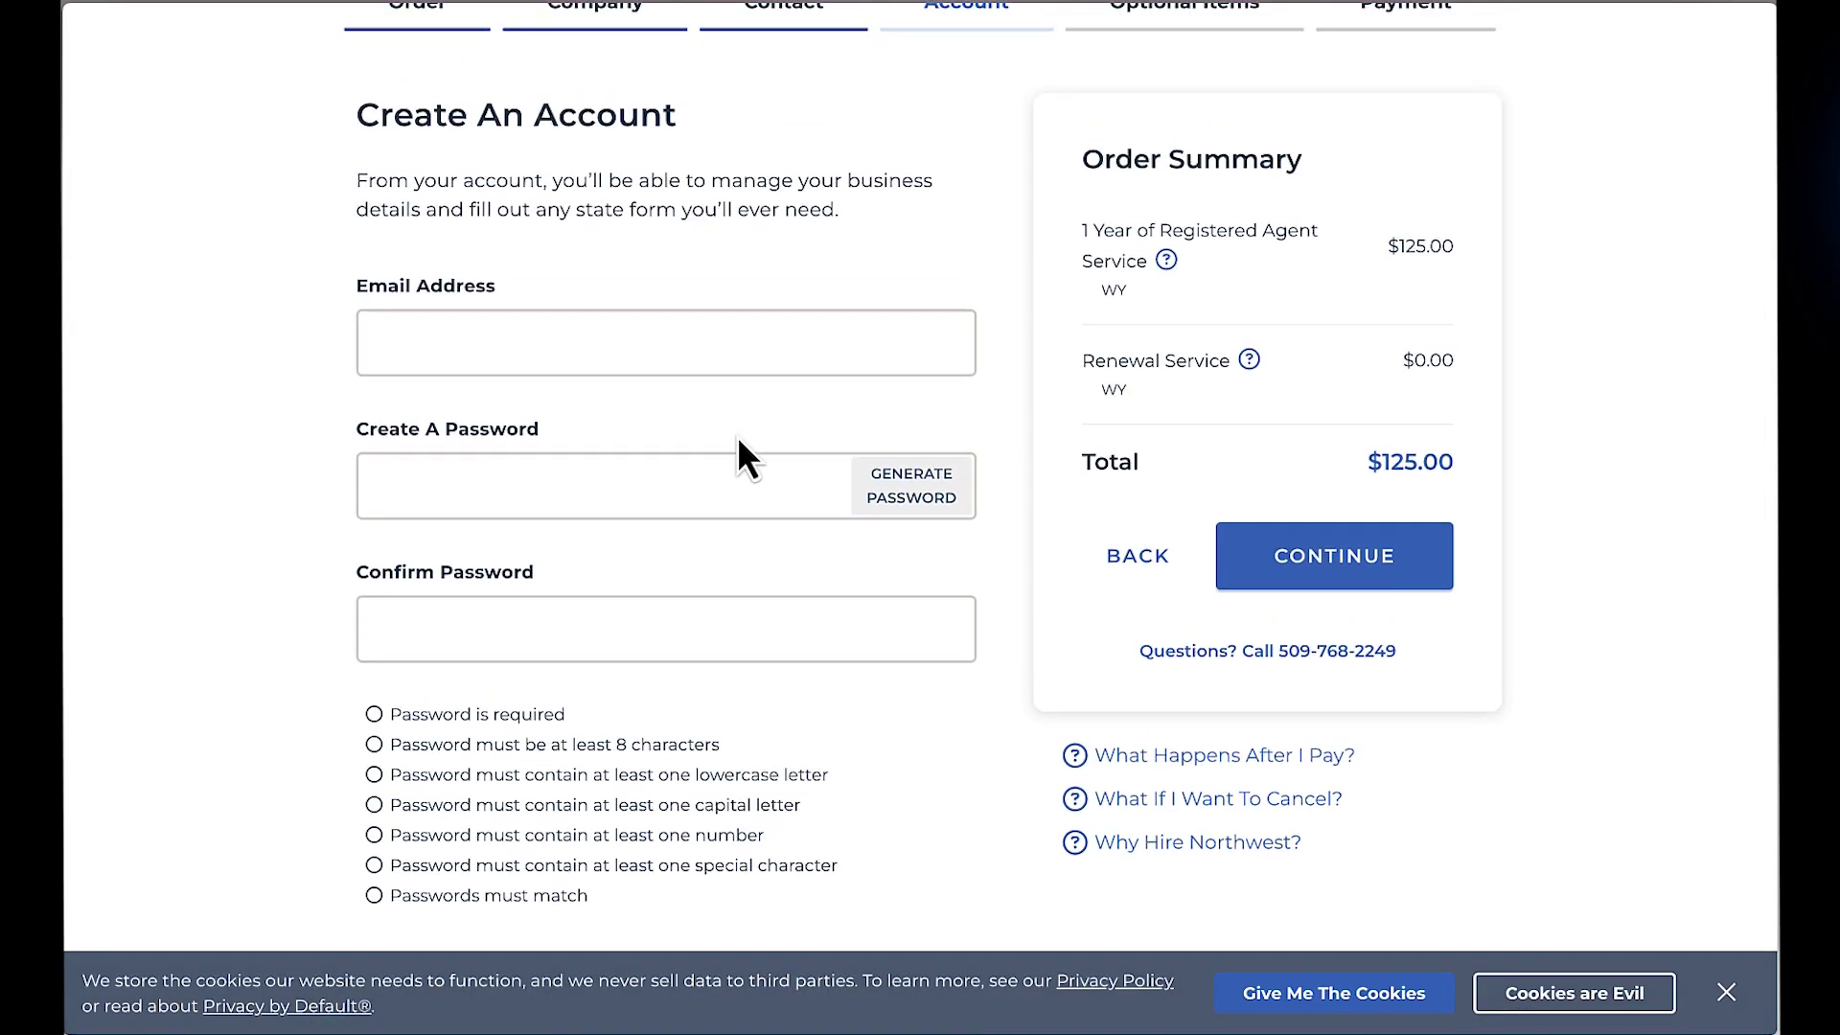
Step: Enter the account e-mail, leave the Business Email add-on off, and continue to Payment
left_click(684, 443)
left_click(911, 613)
left_click(1334, 683)
left_click(550, 542)
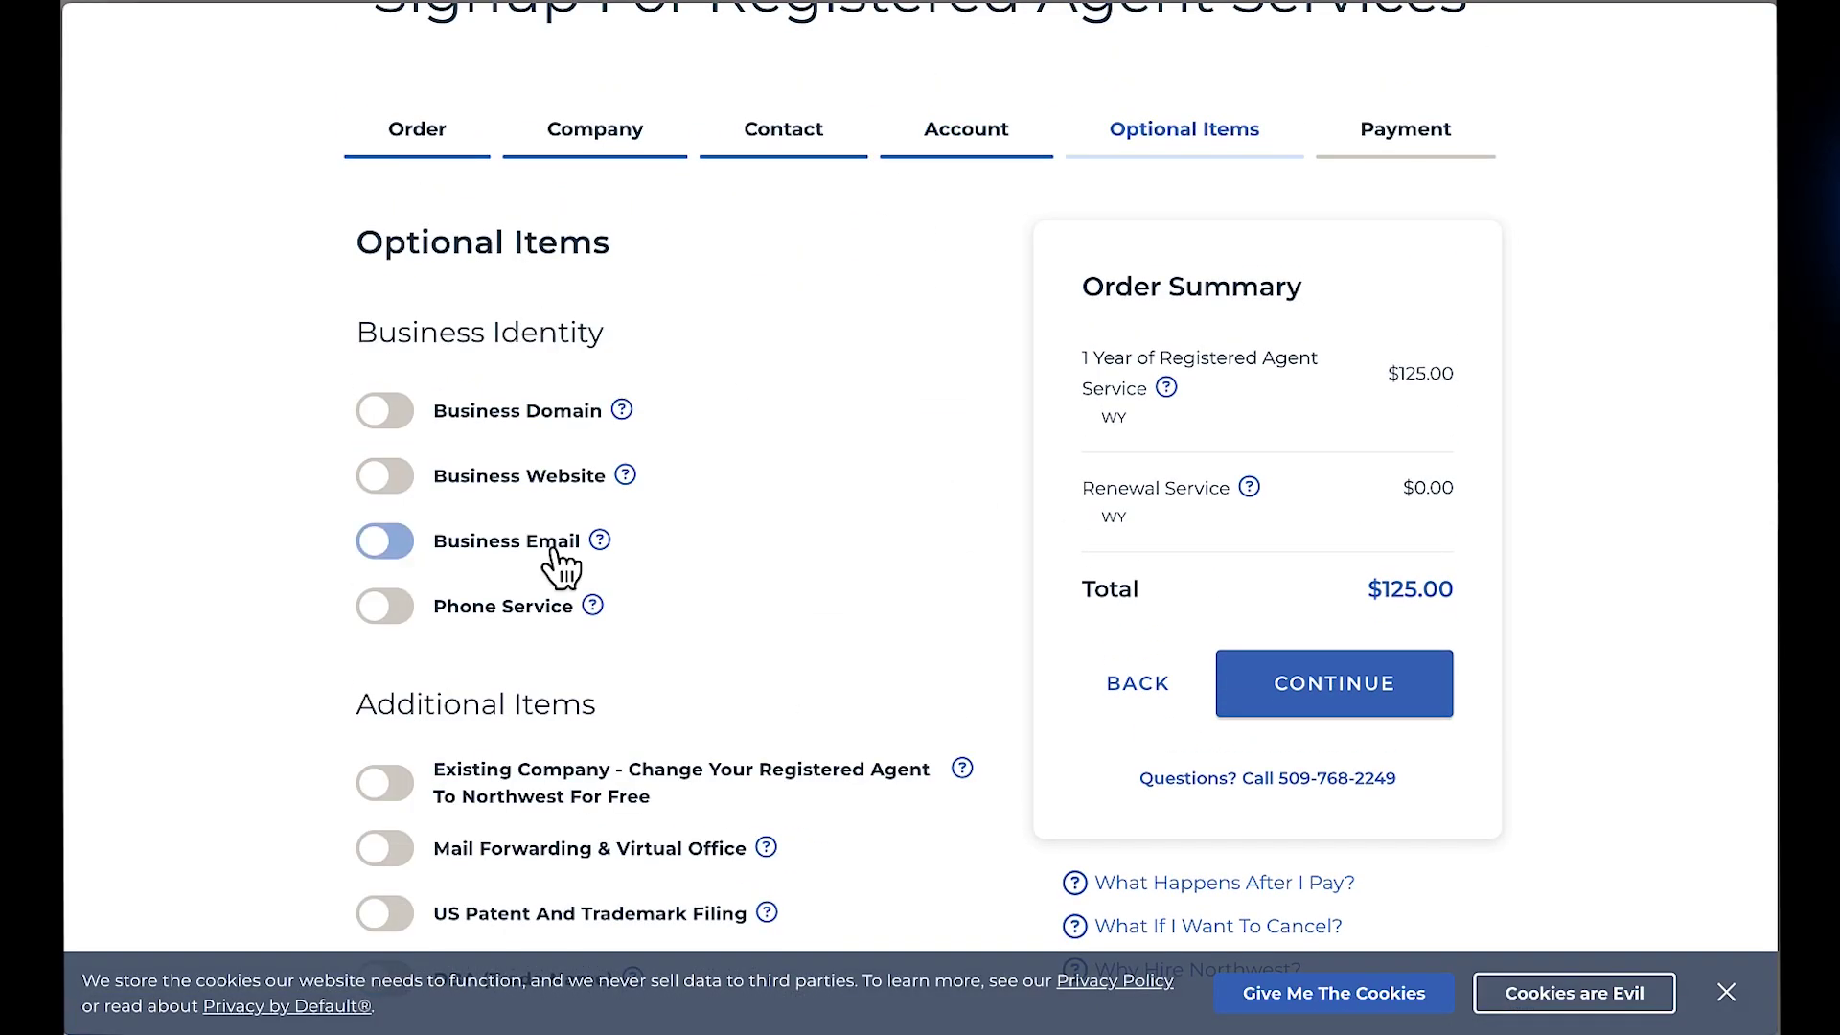
scroll(562, 566, "down", 5)
scroll(1274, 440, "up", 3)
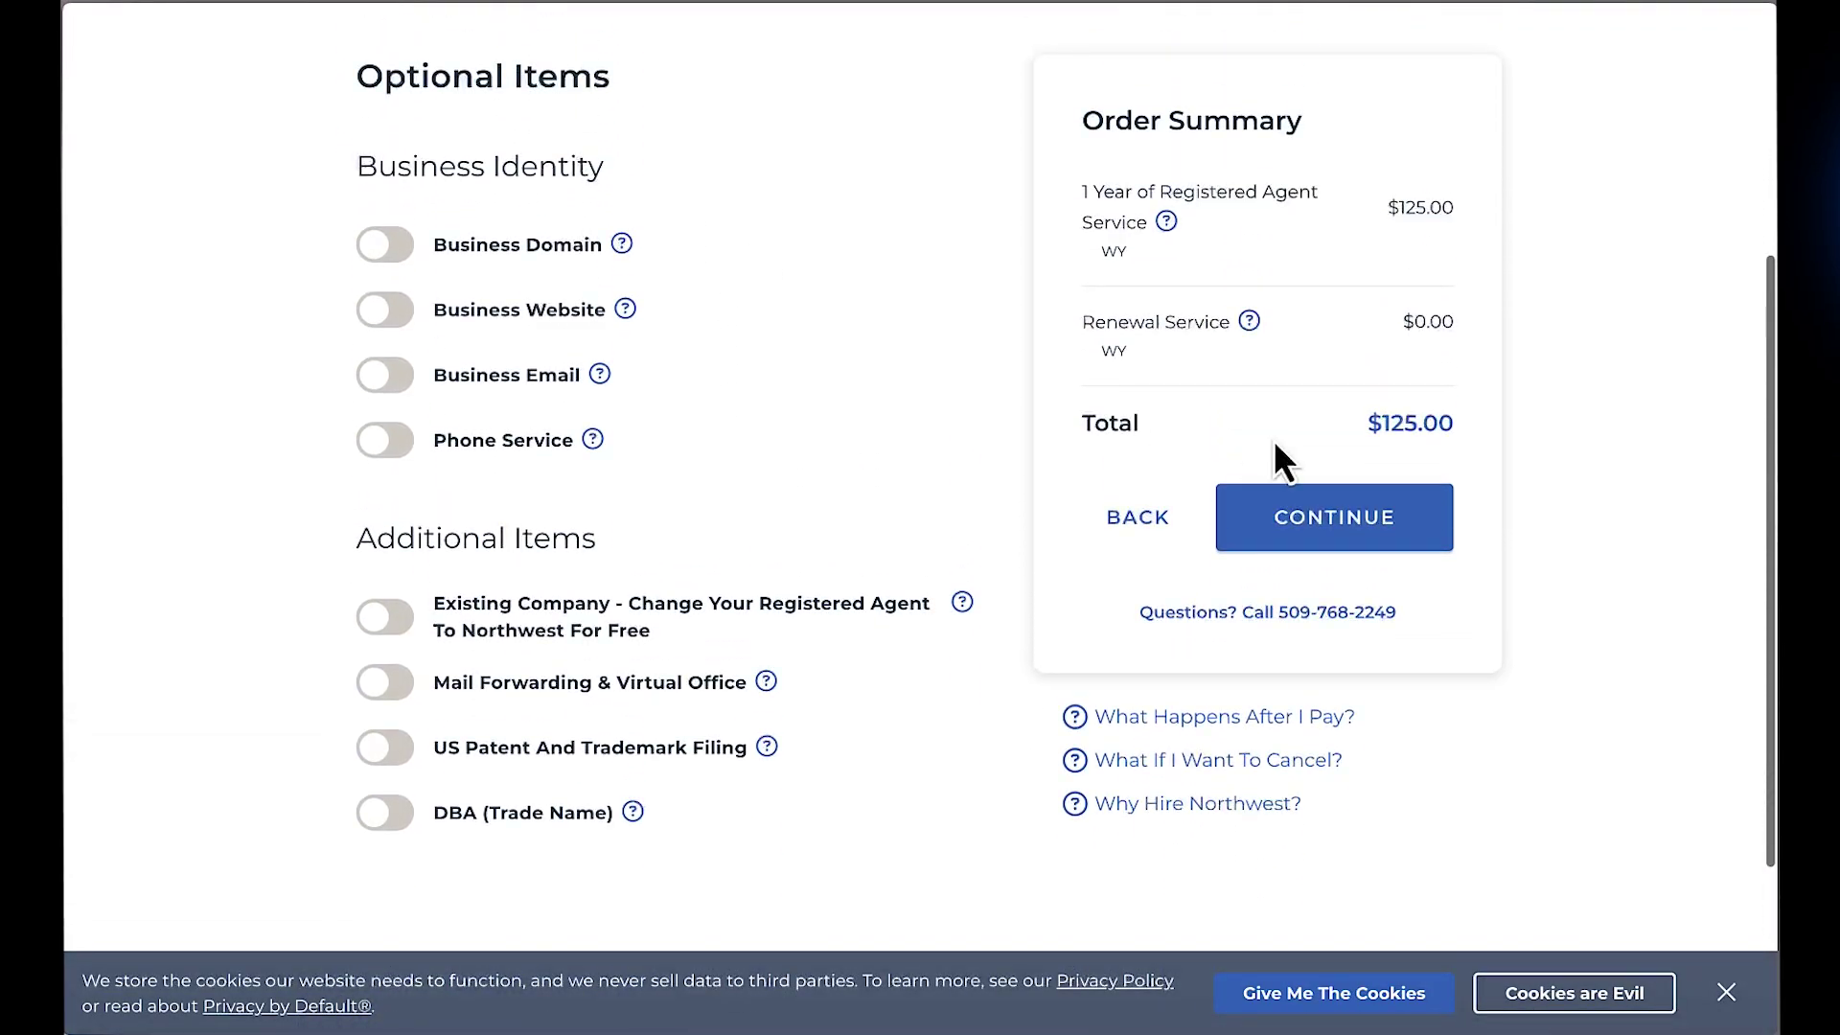
left_click(1356, 554)
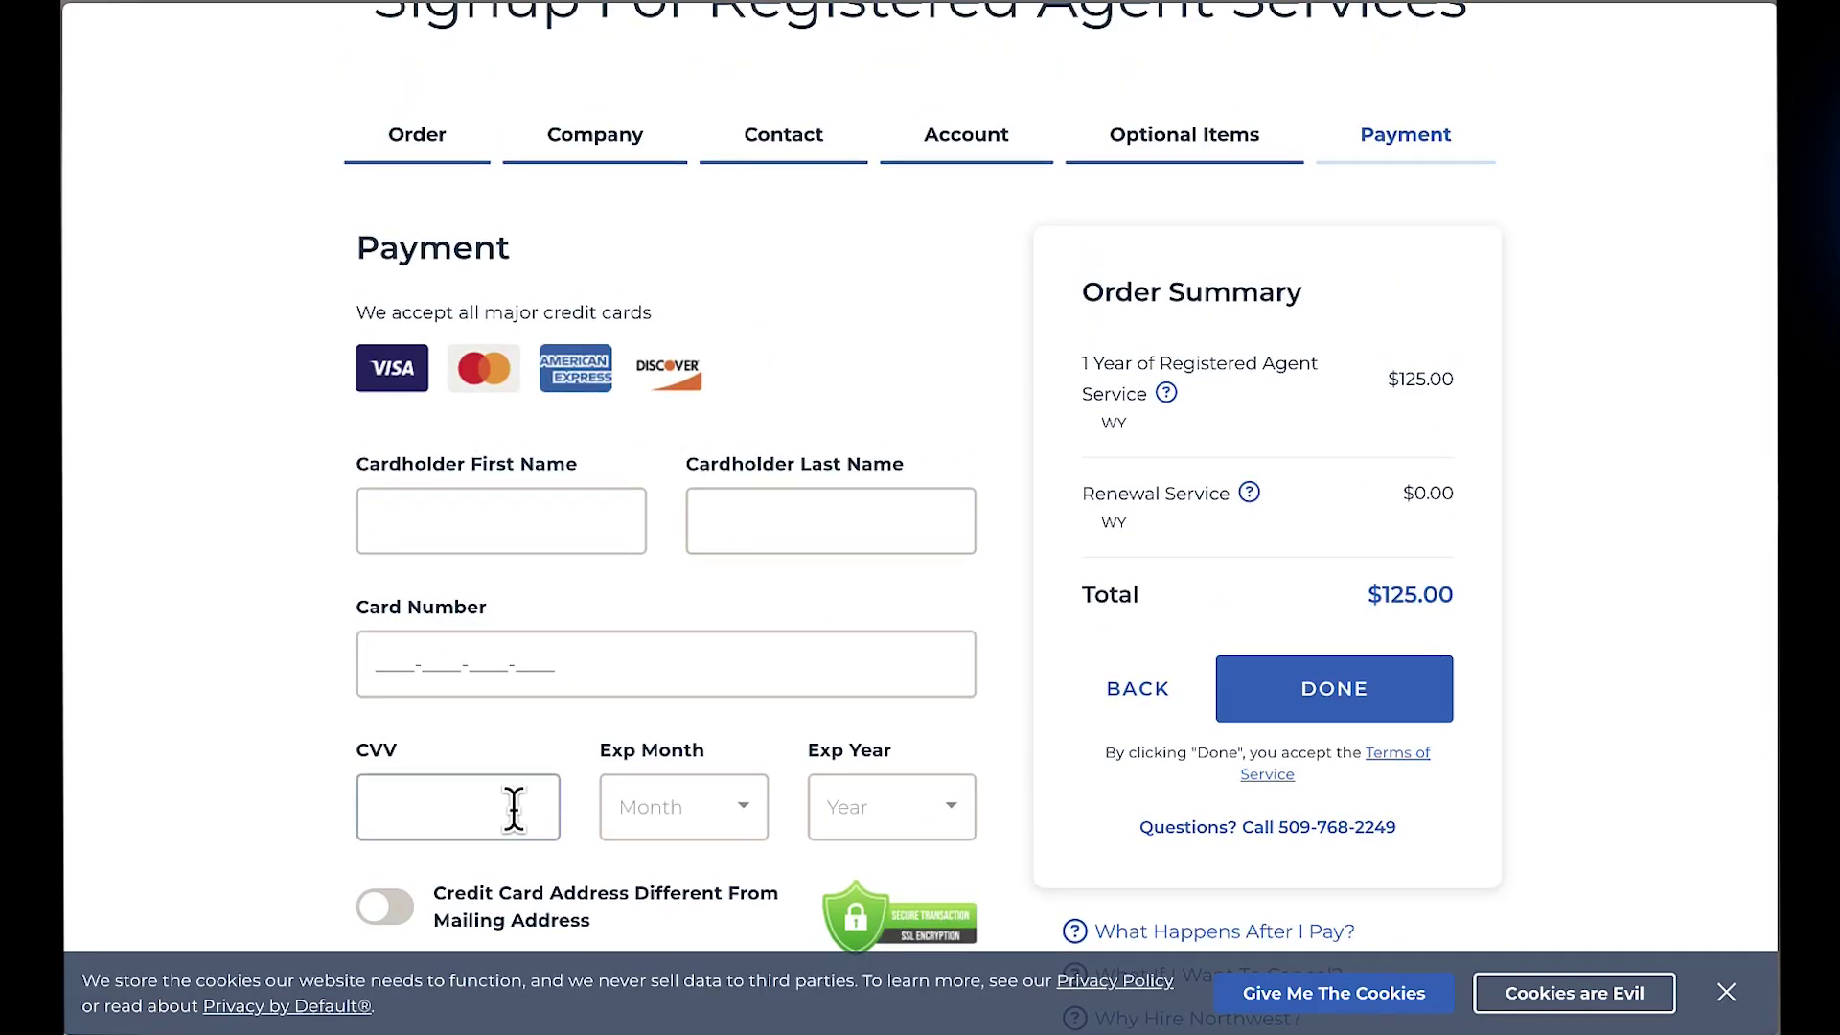
scroll(521, 497, "down", 2)
scroll(525, 498, "up", 3)
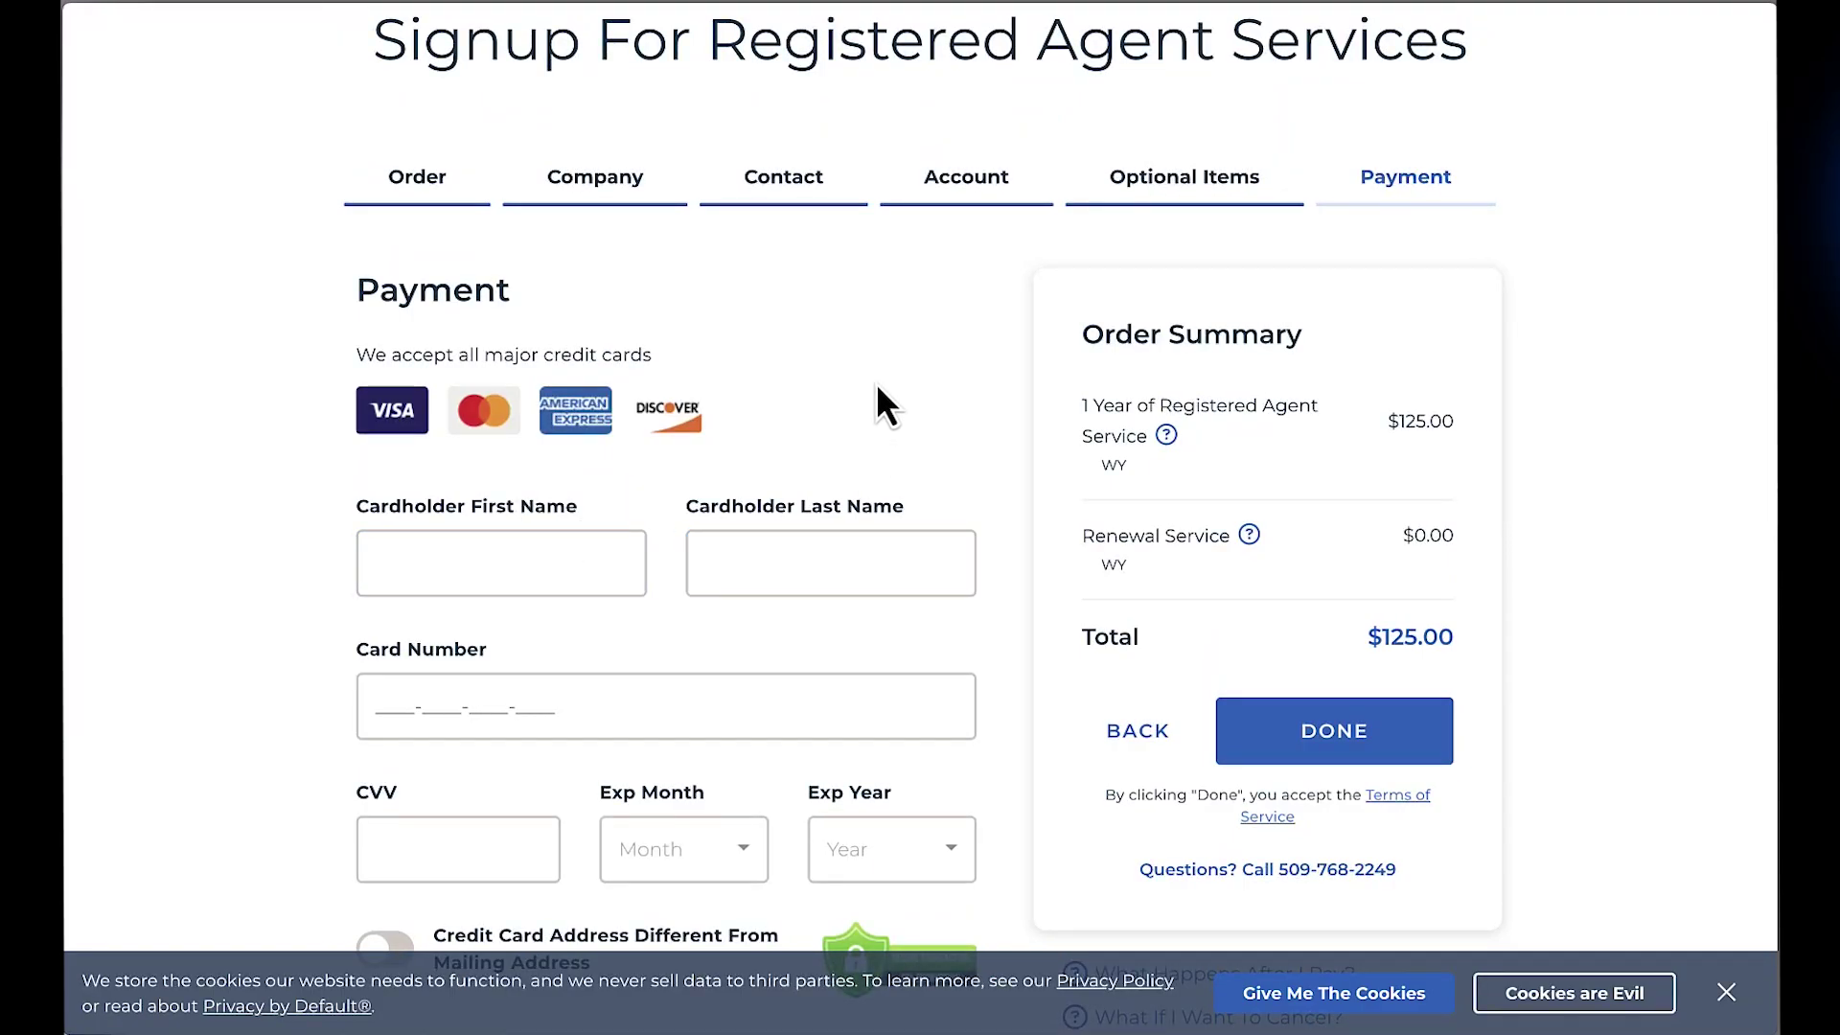
scroll(876, 382, "down", 1)
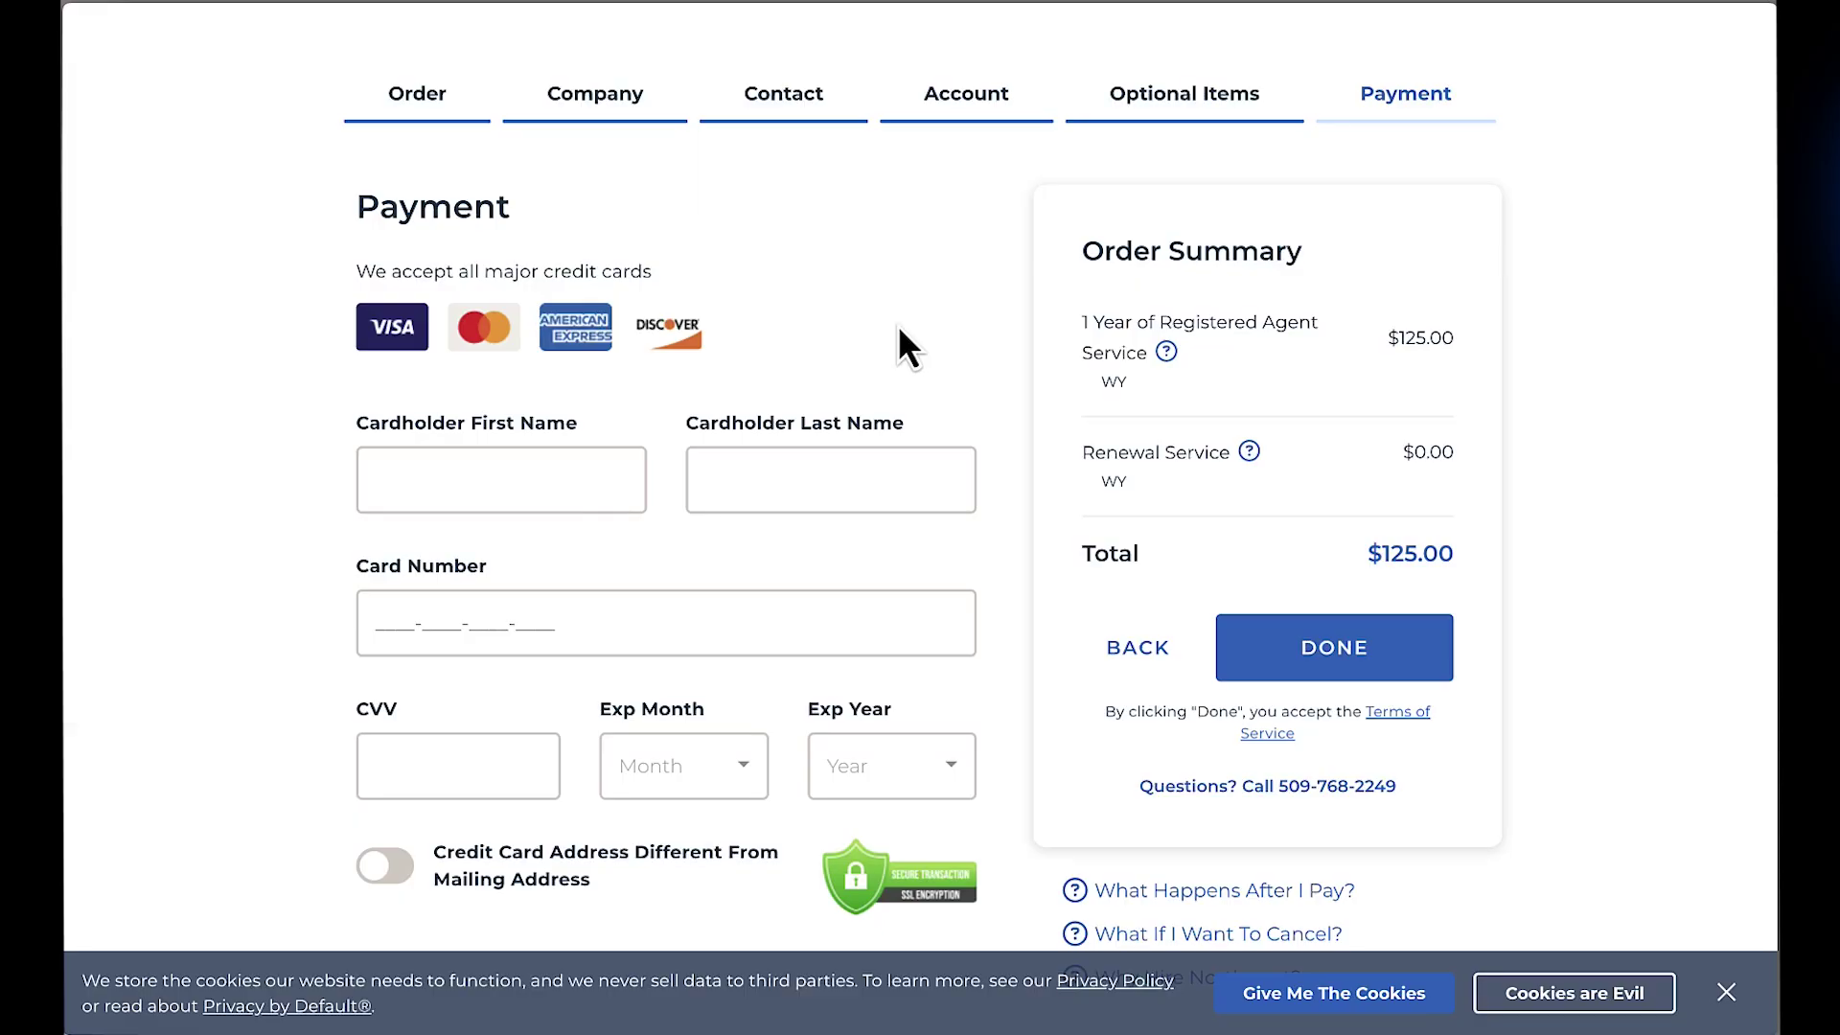
scroll(879, 705, "down", 2)
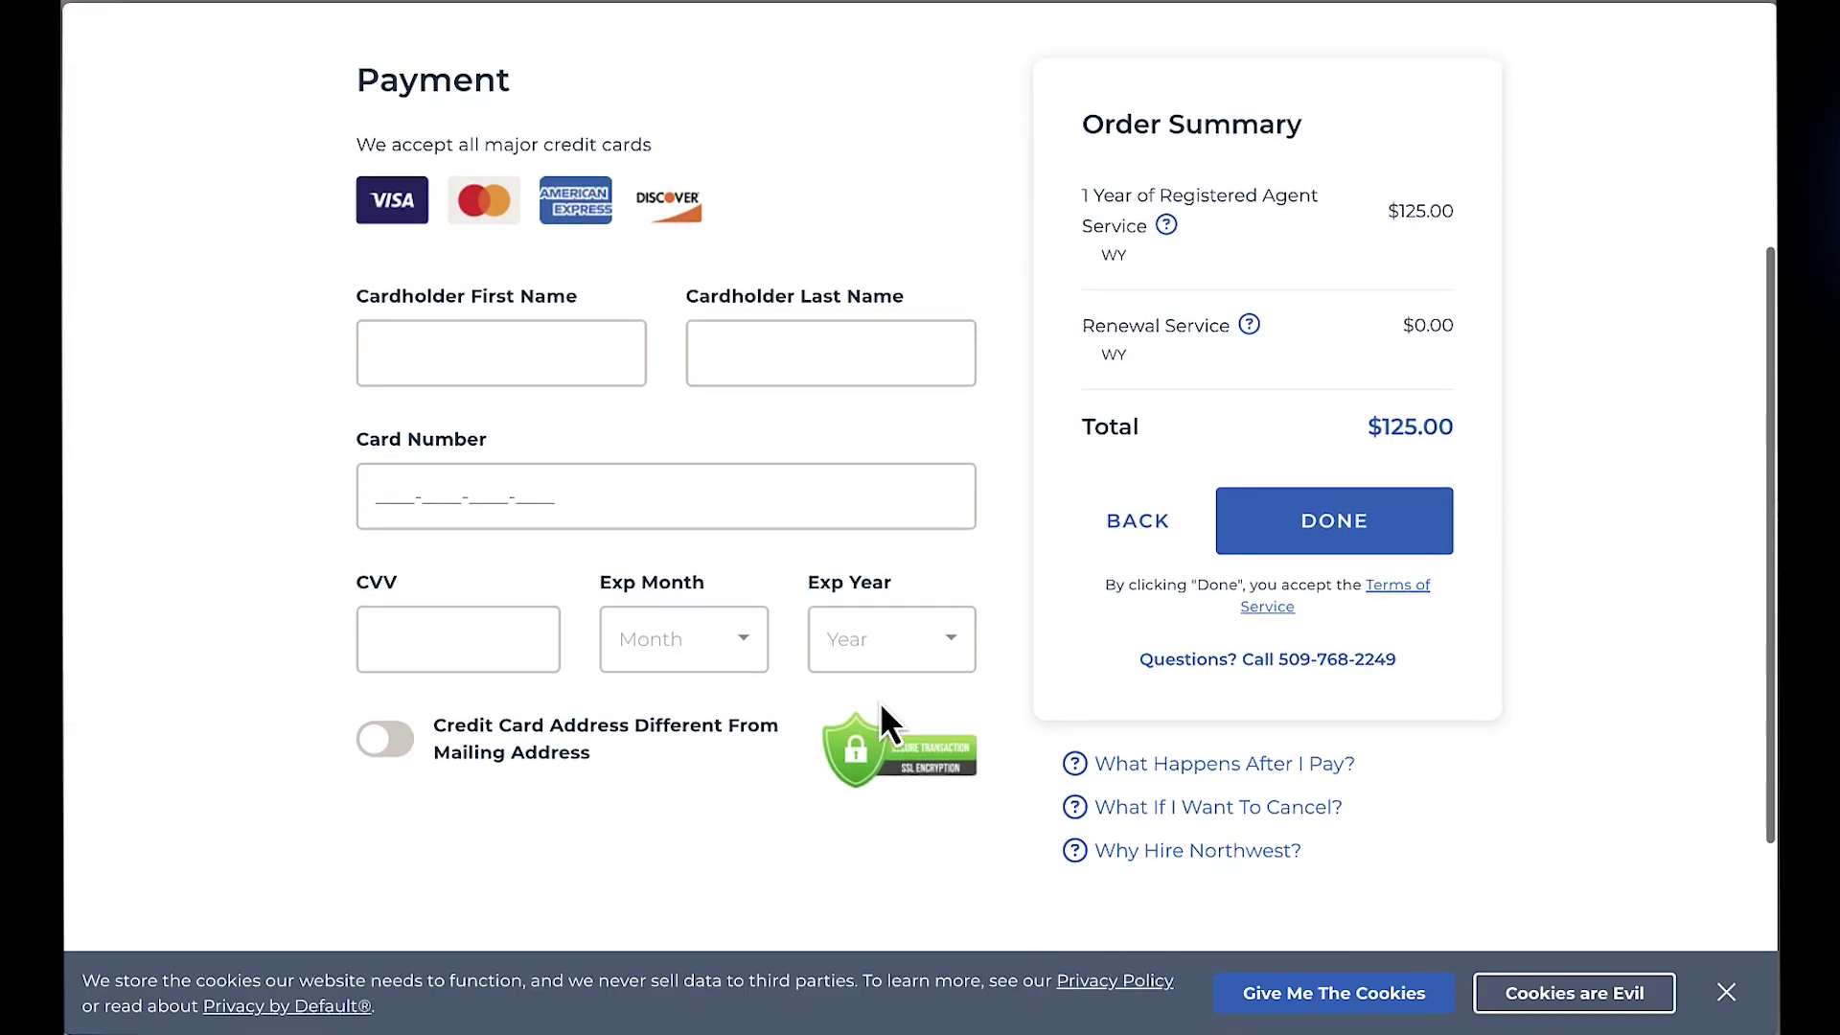
scroll(880, 719, "up", 2)
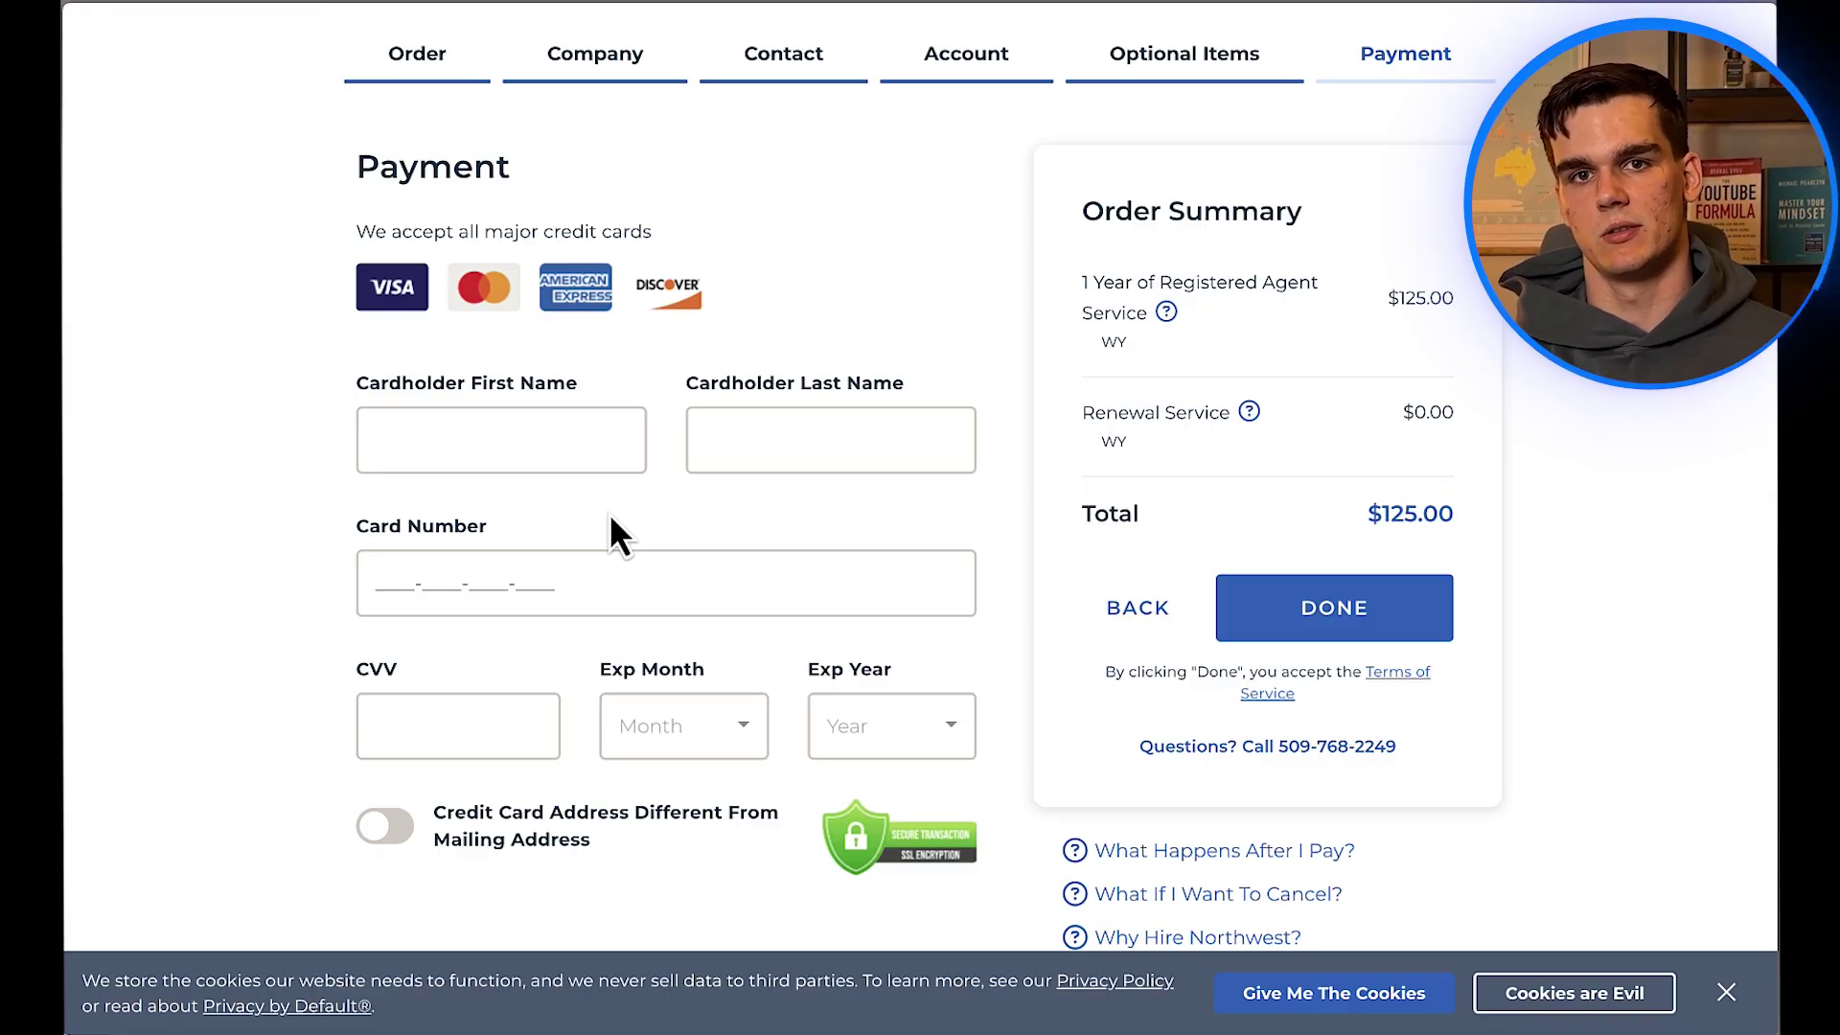
scroll(610, 514, "up", 1)
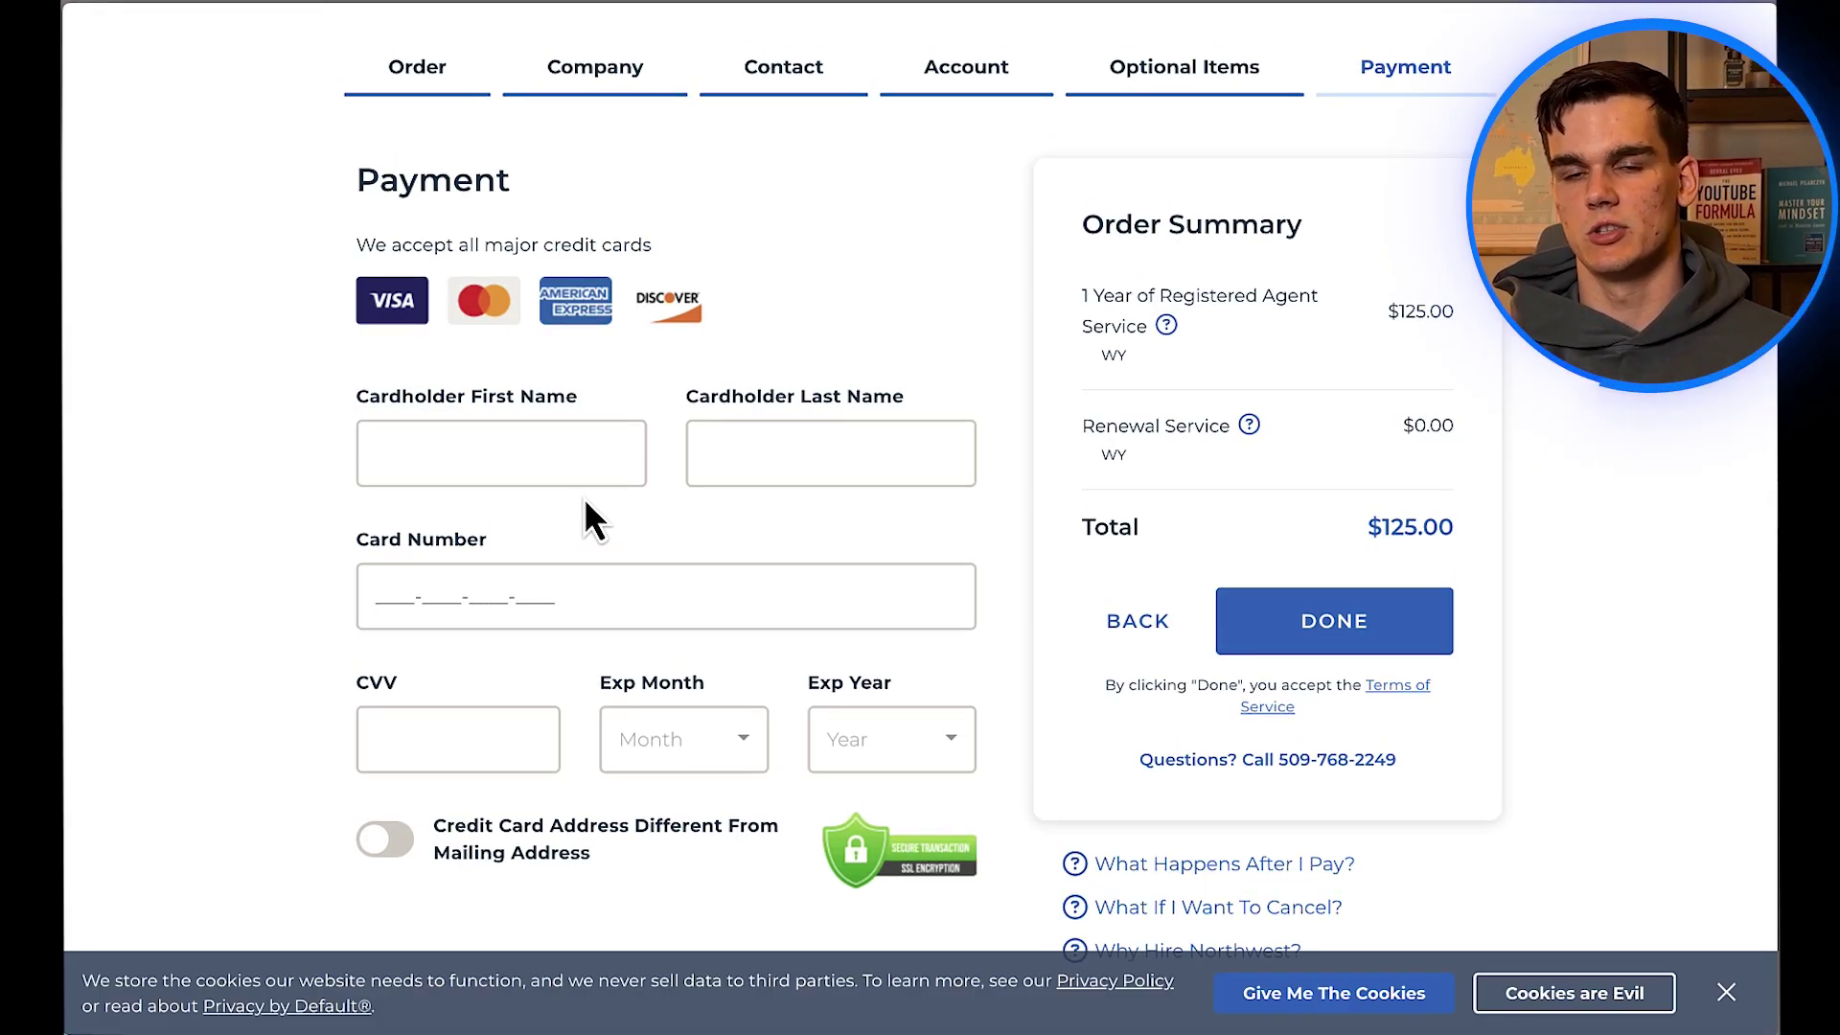
scroll(750, 544, "down", 2)
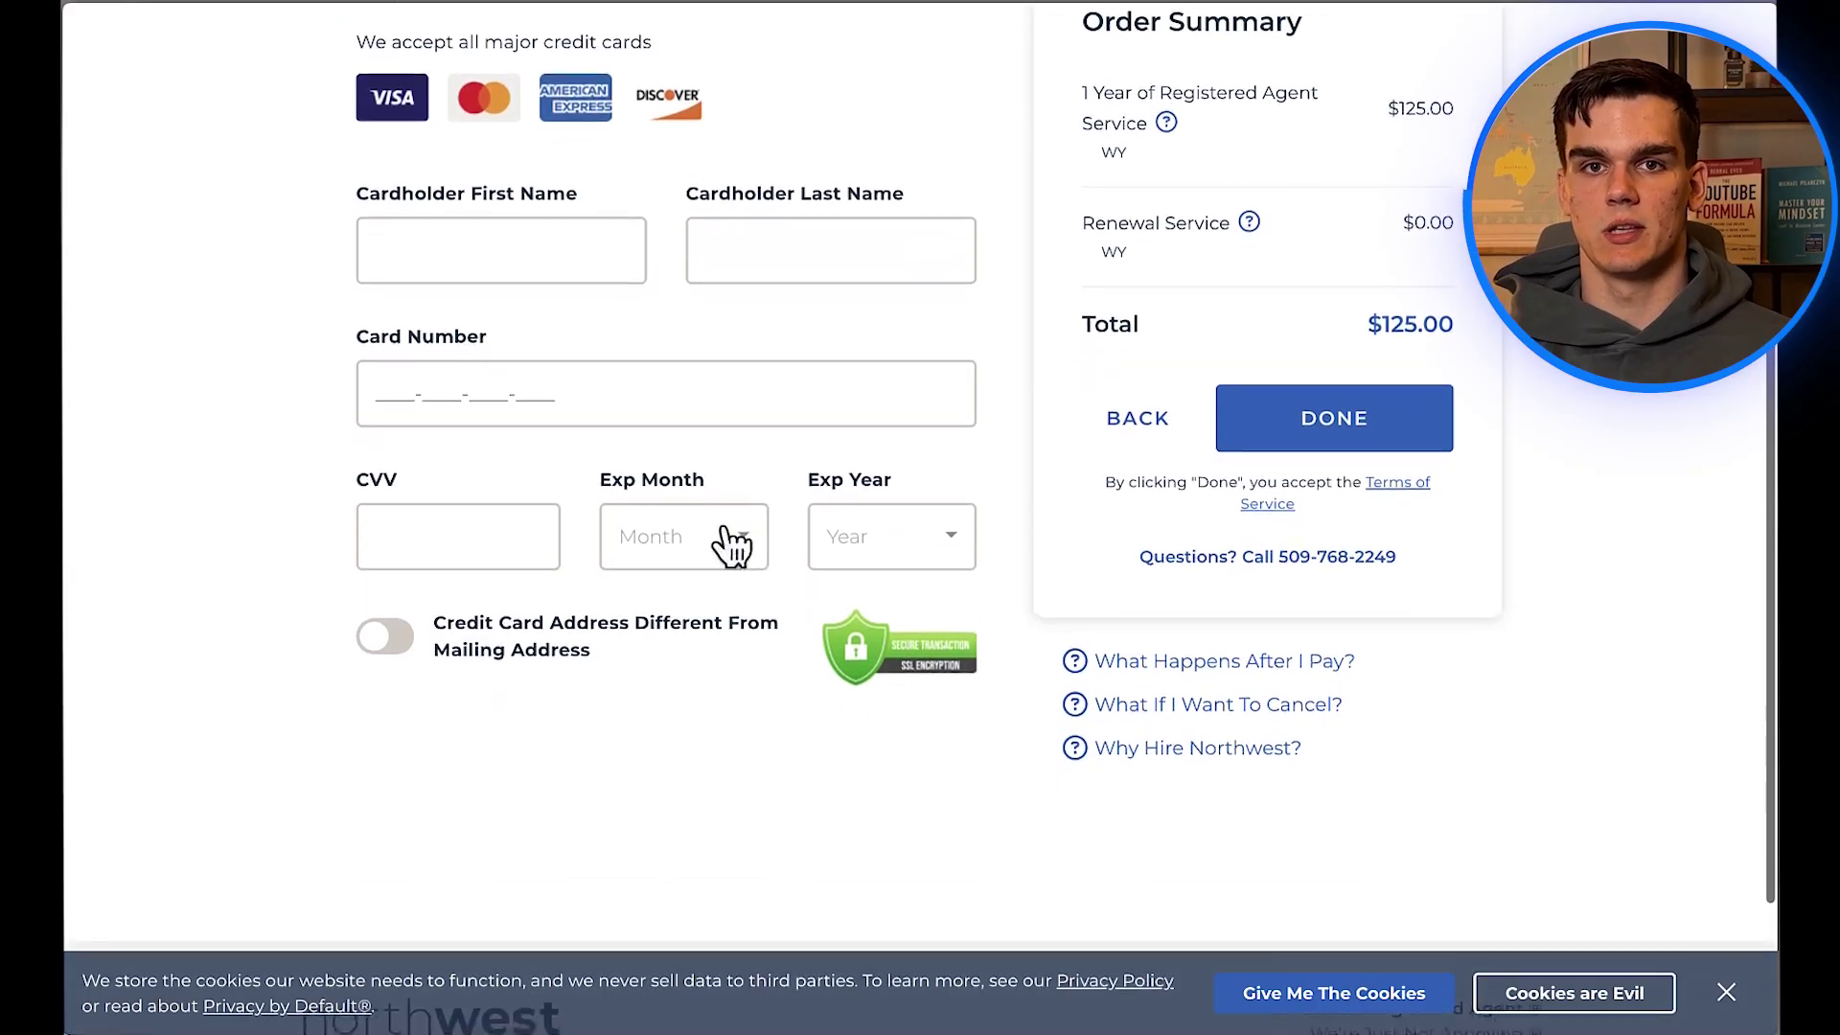
left_click(517, 513)
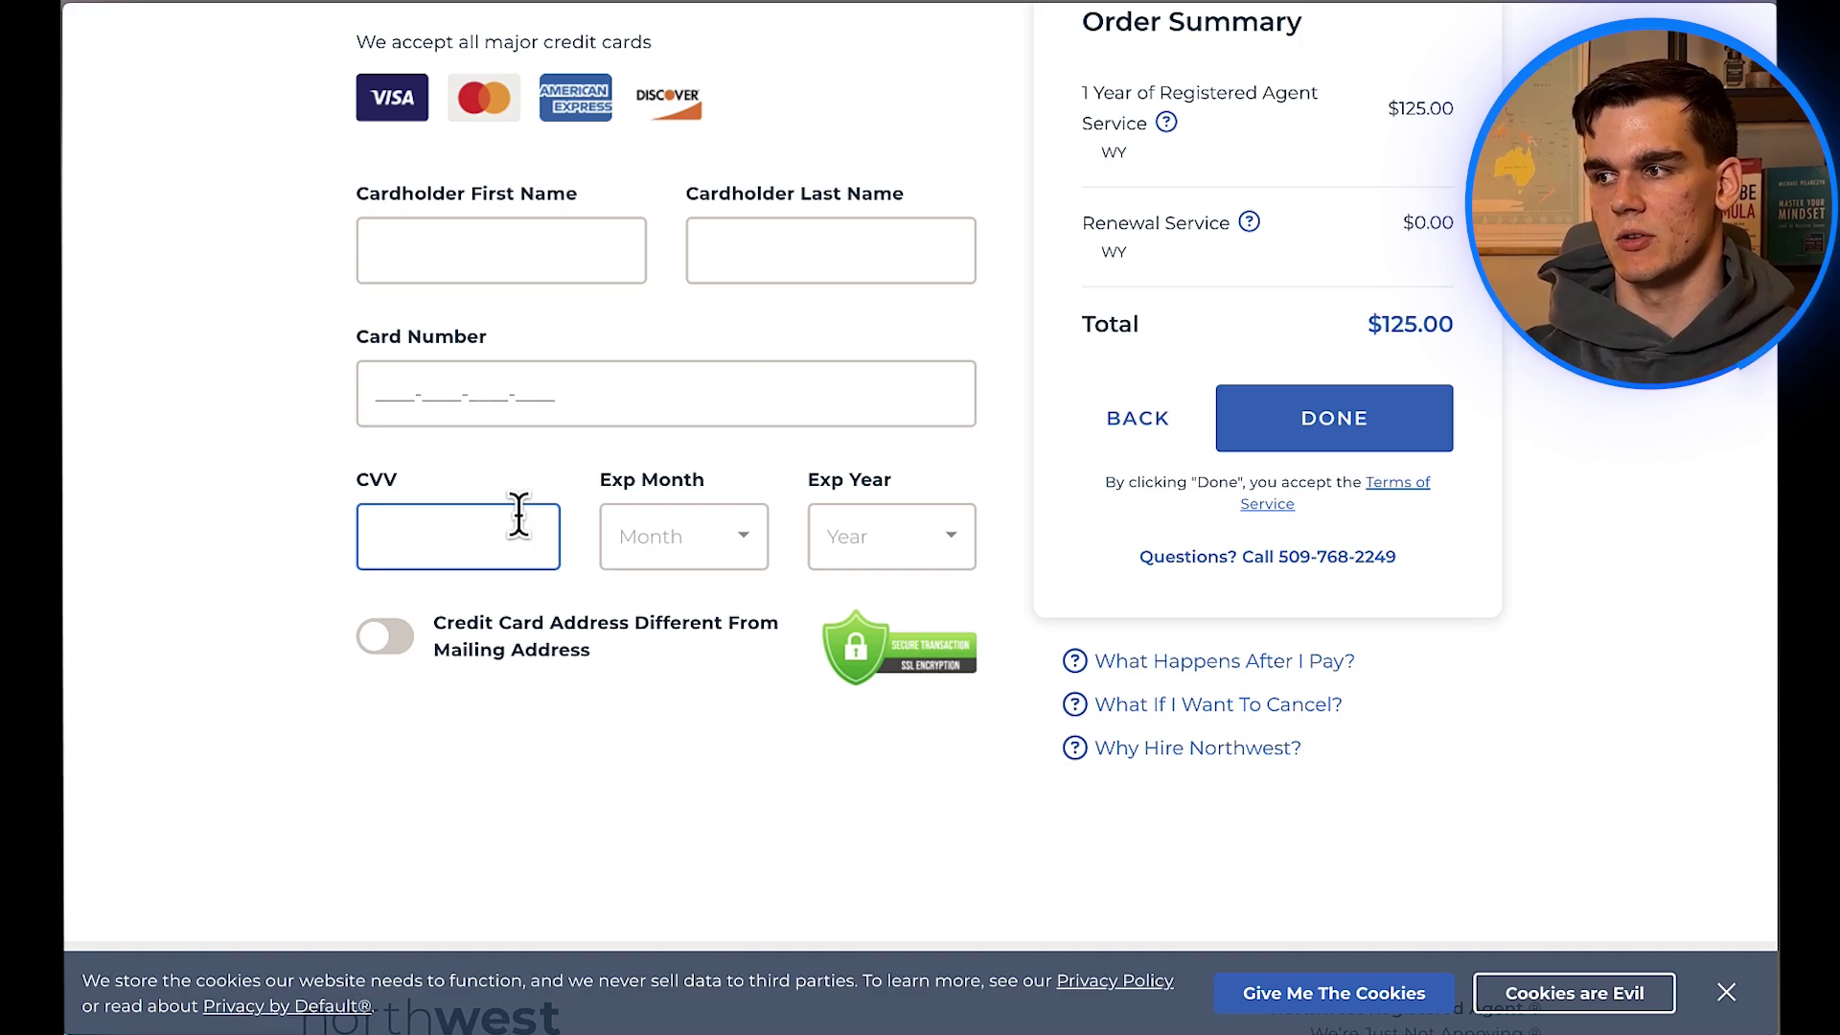
left_click(493, 458)
scroll(494, 458, "up", 3)
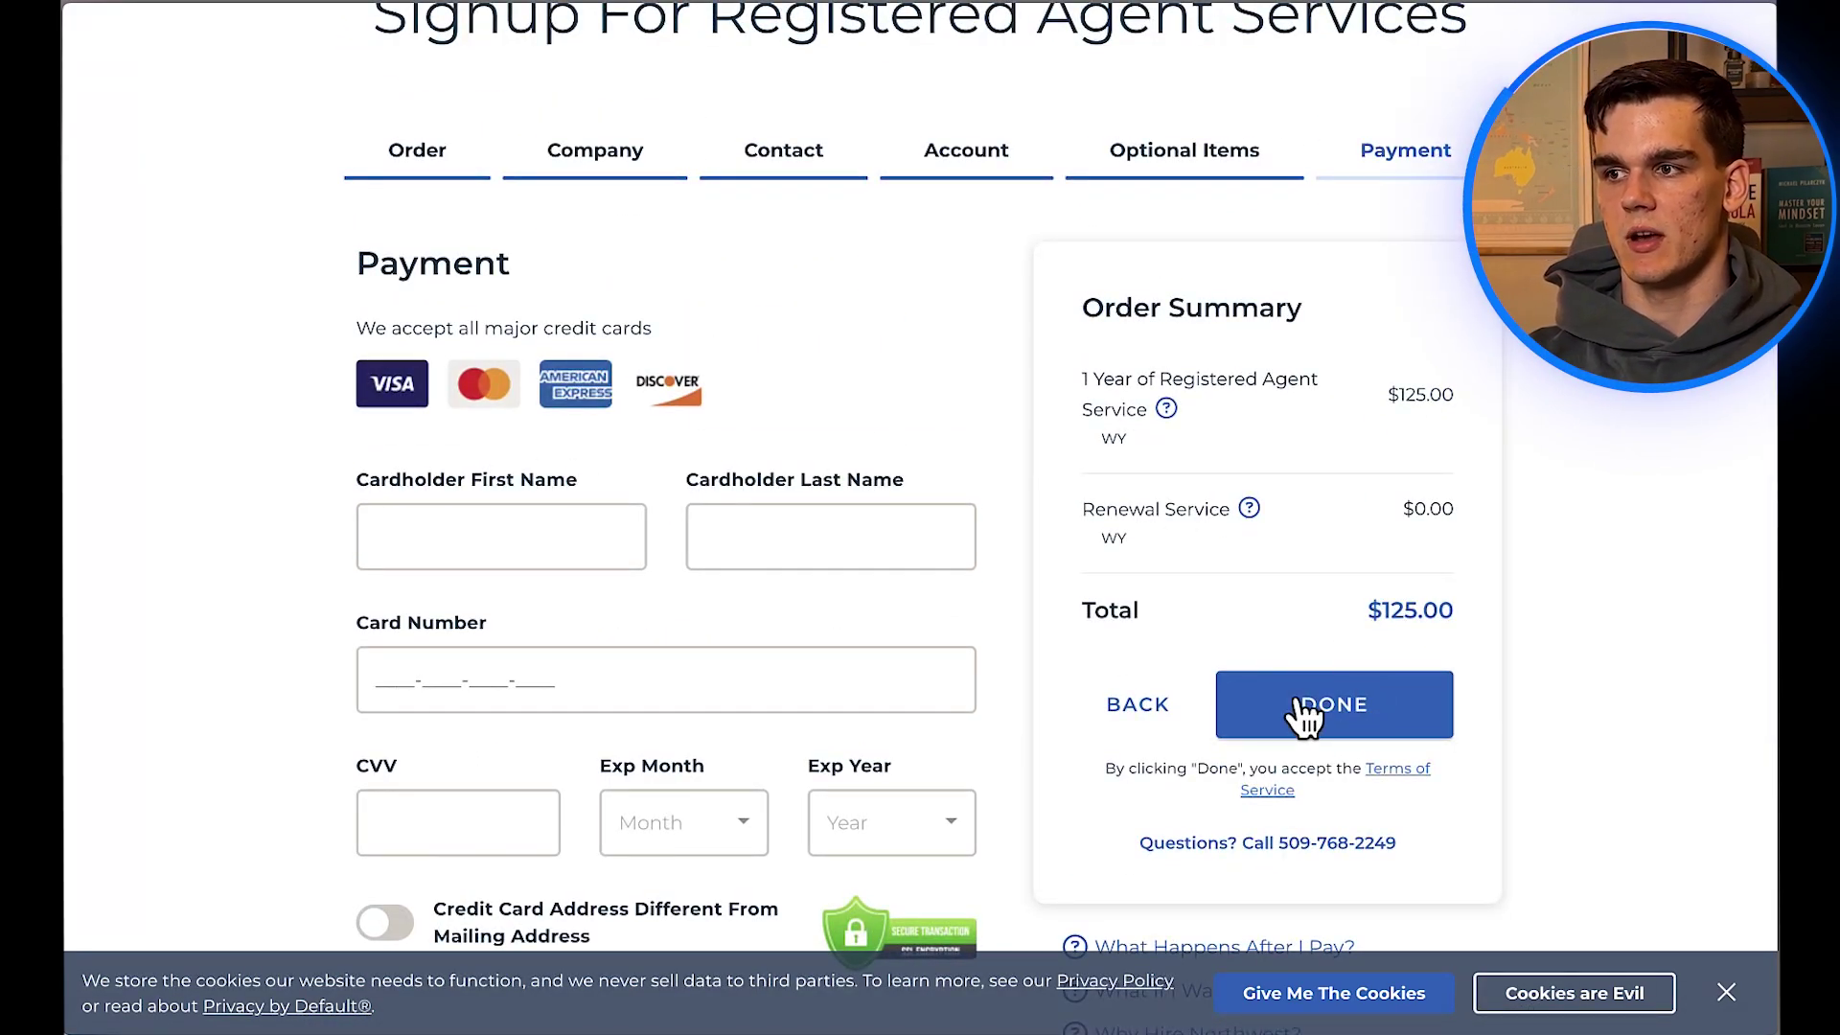
scroll(660, 351, "down", 1)
mouse_move(69, 373)
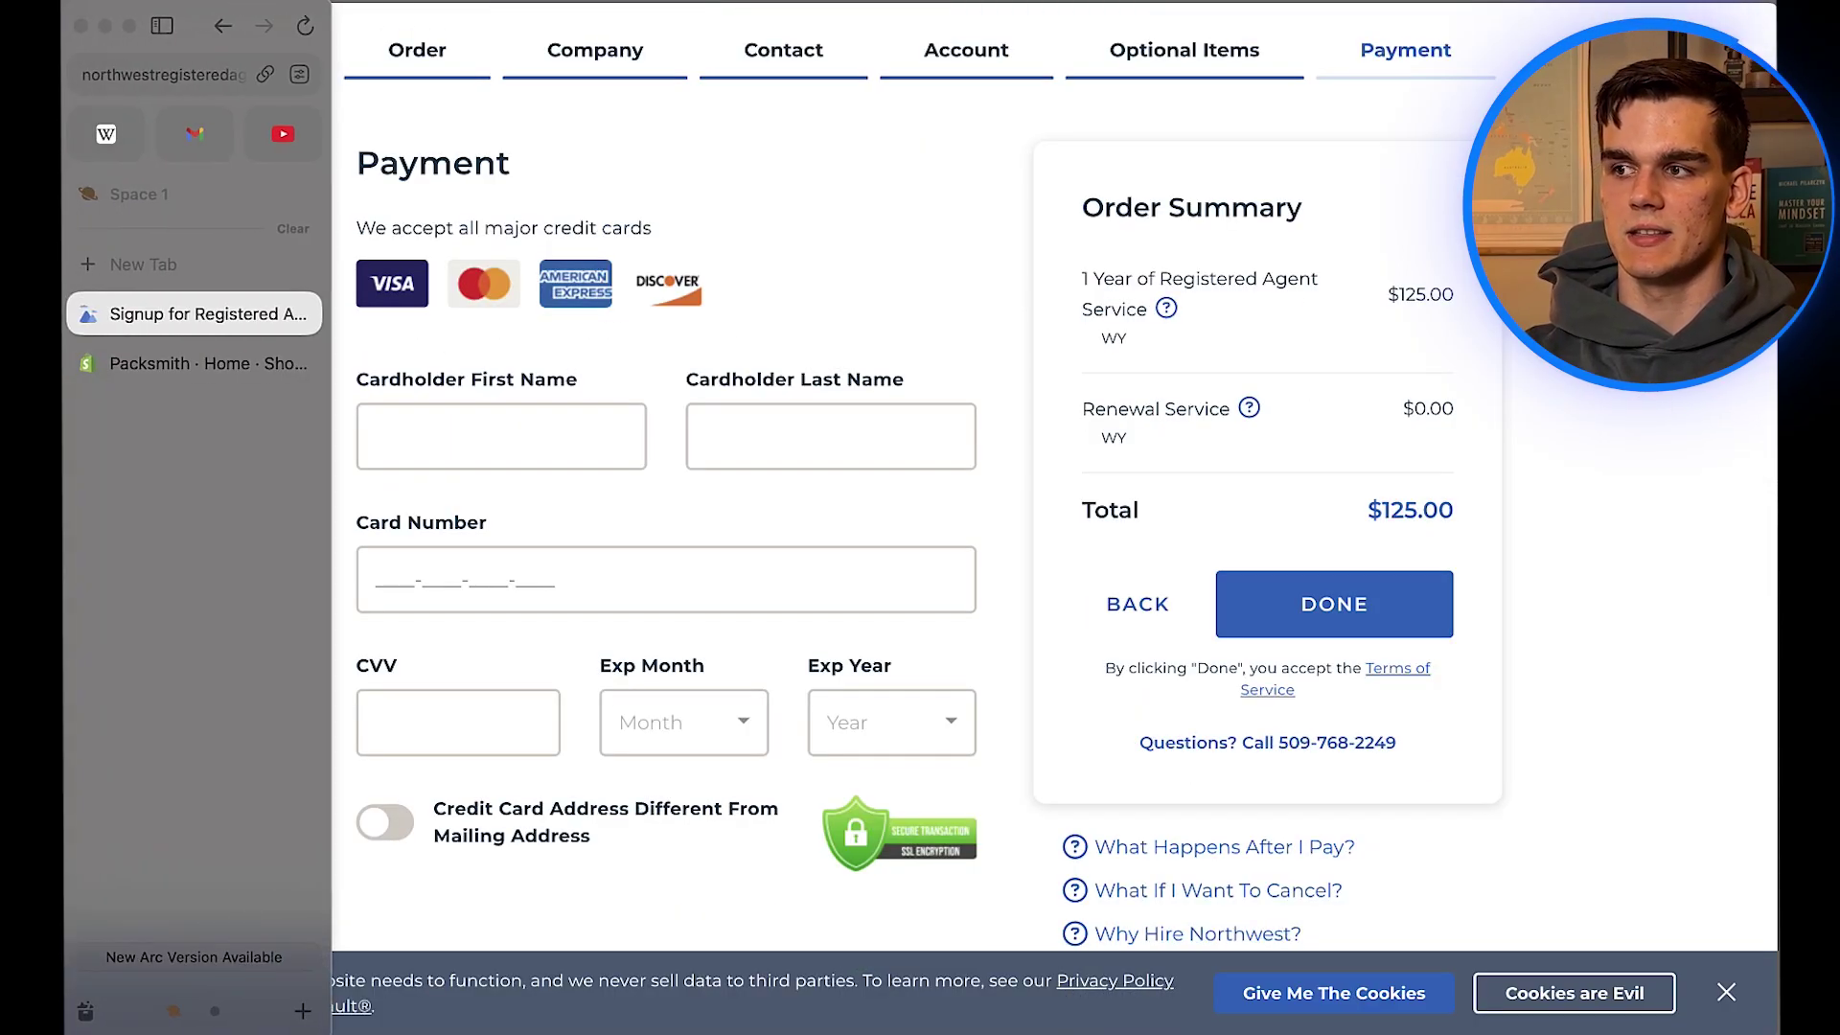
Step: Switch to the Packsmith Shopify admin Home page
left_click(192, 365)
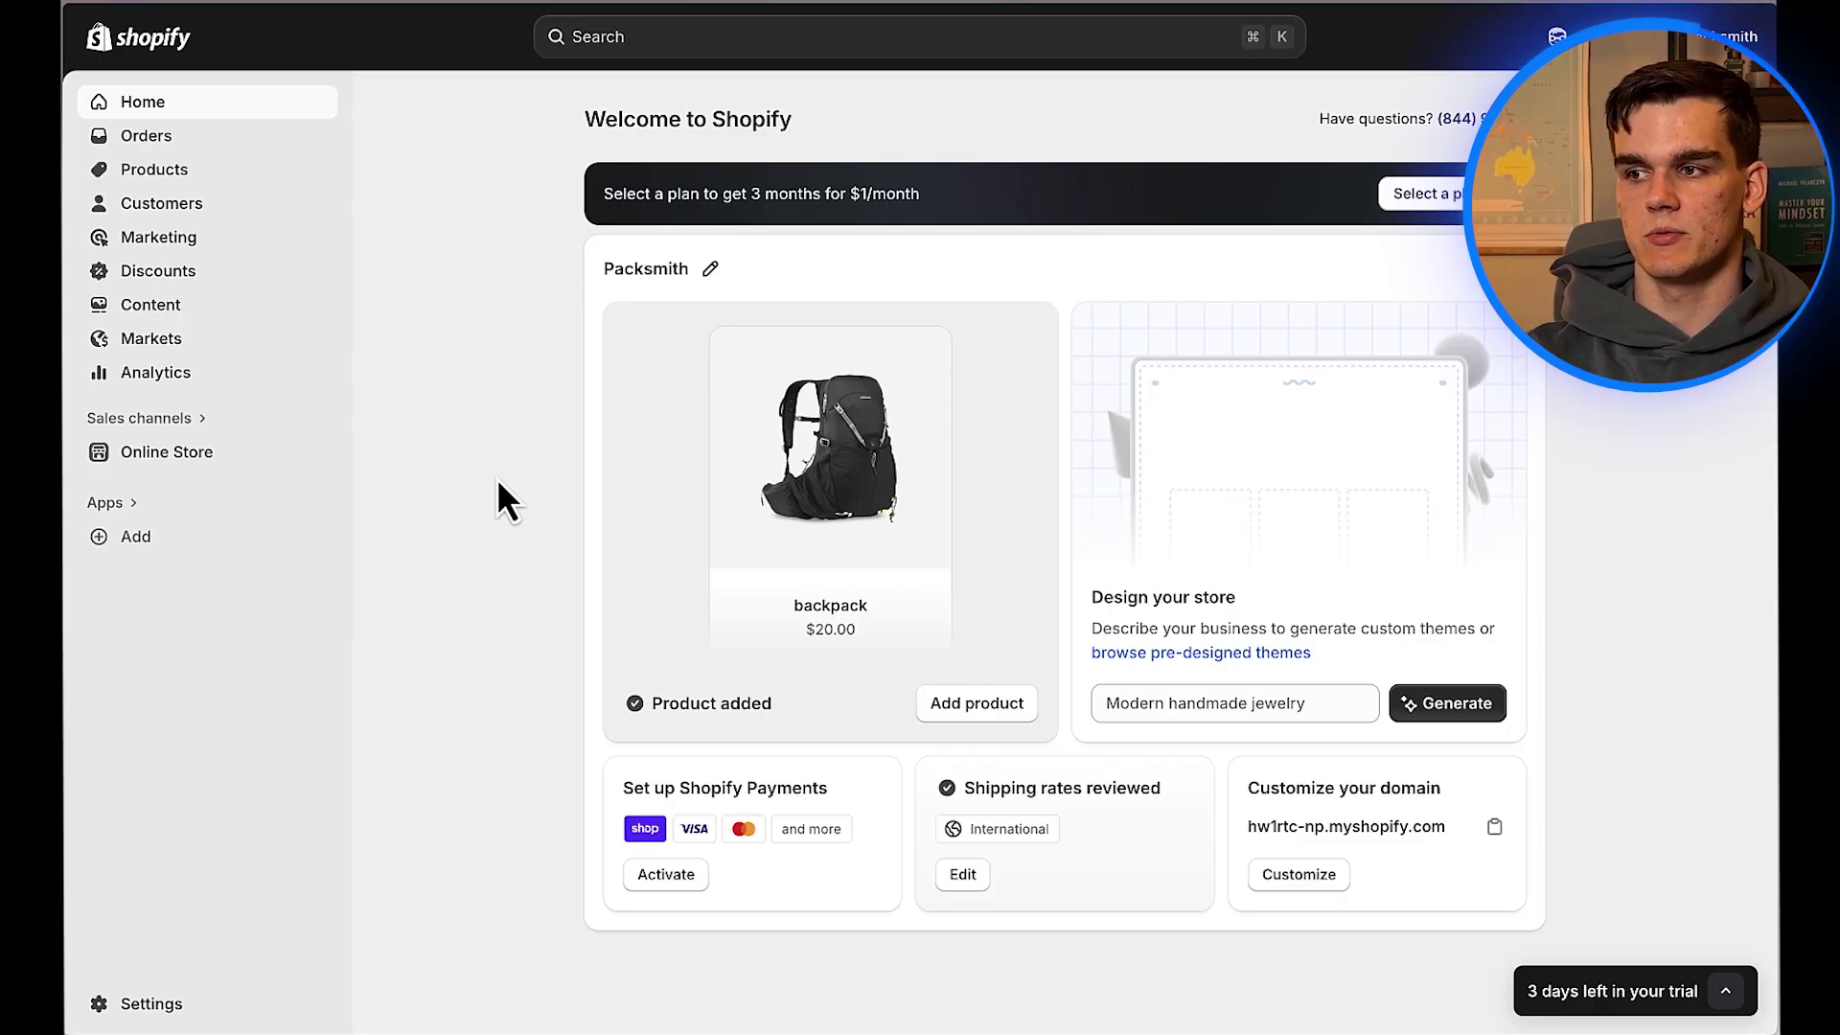
Step: Compare Mercury's and Relay's business banking homepages, scrolling through Mercury's
mouse_move(65, 477)
left_click(153, 363)
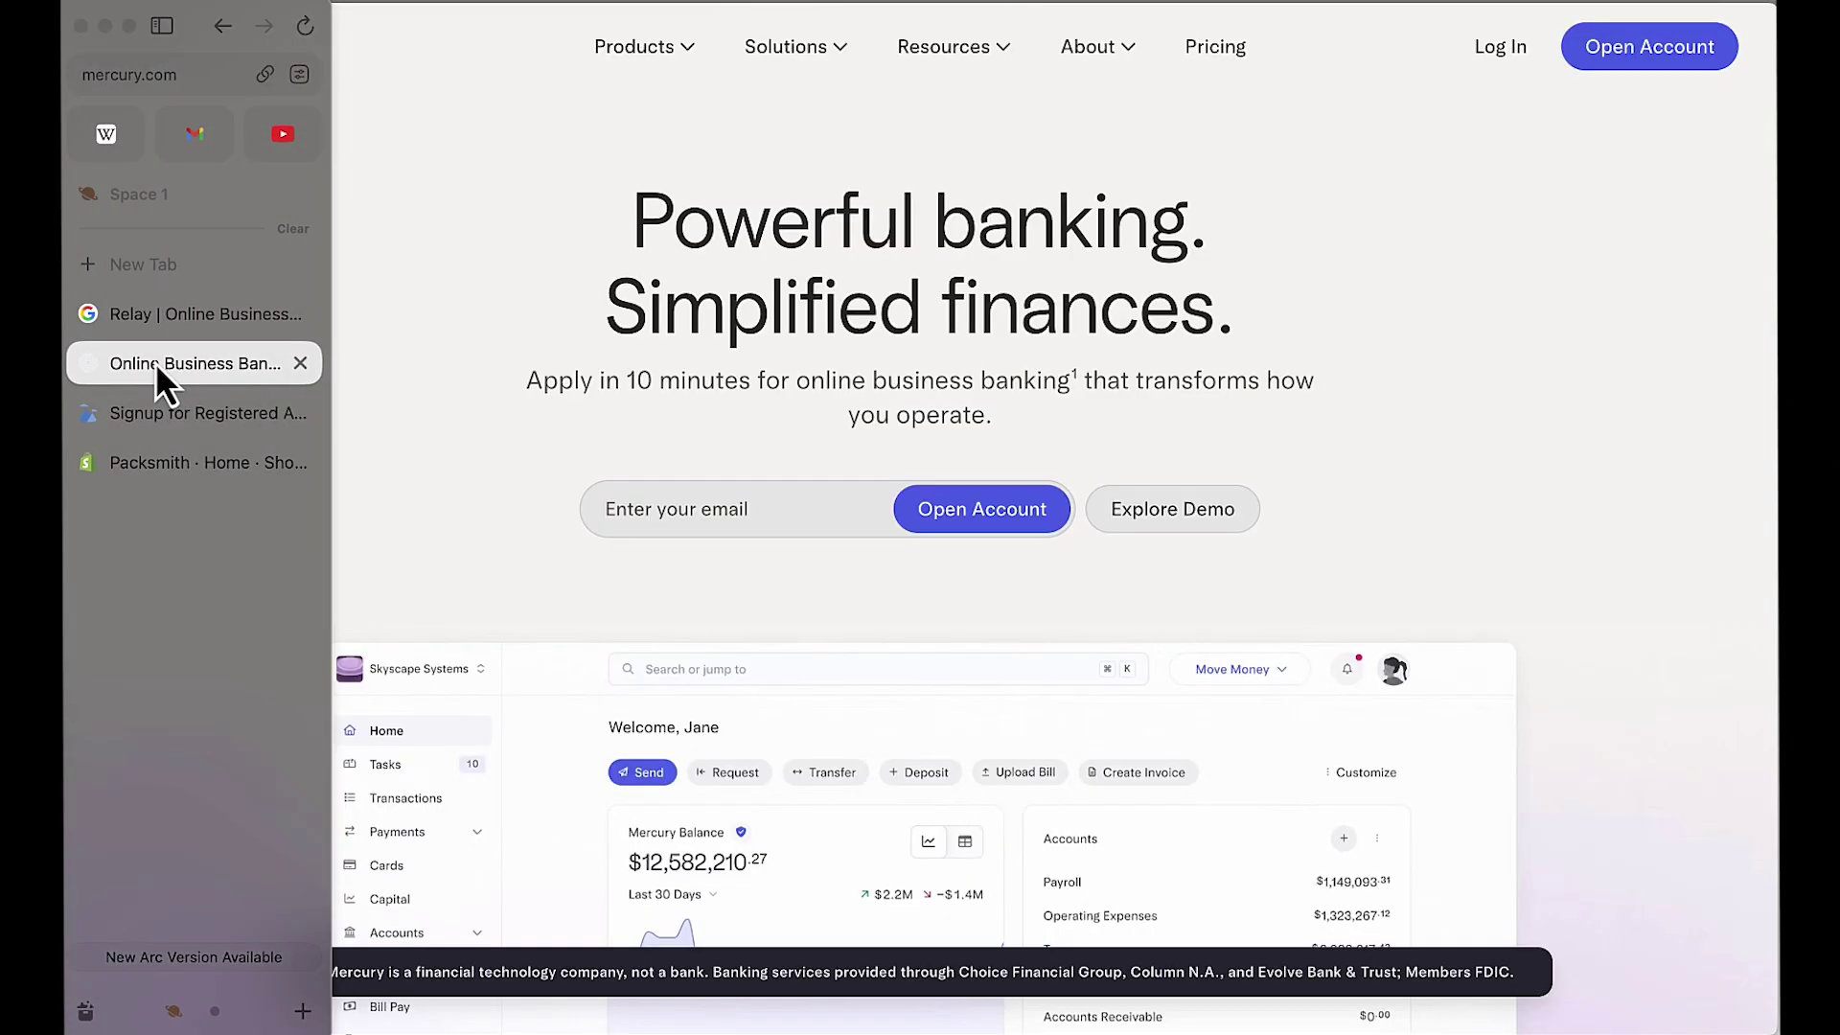
left_click(155, 319)
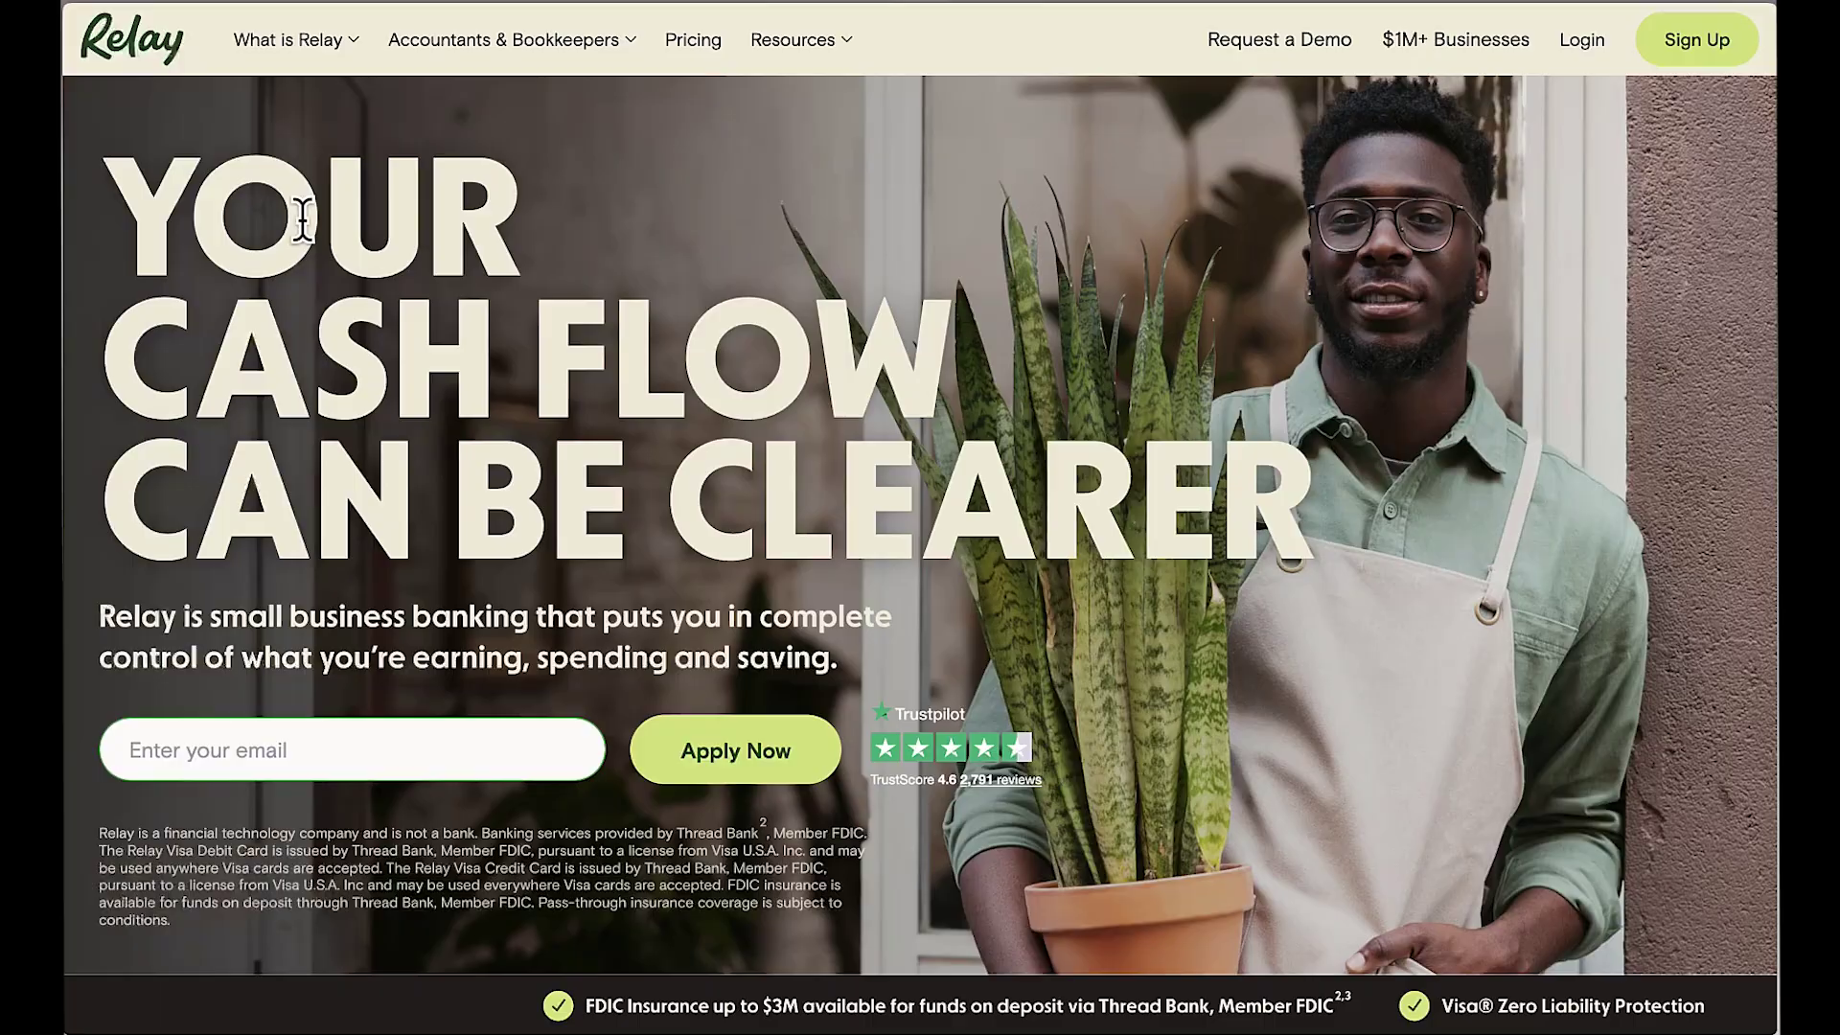
left_click(140, 369)
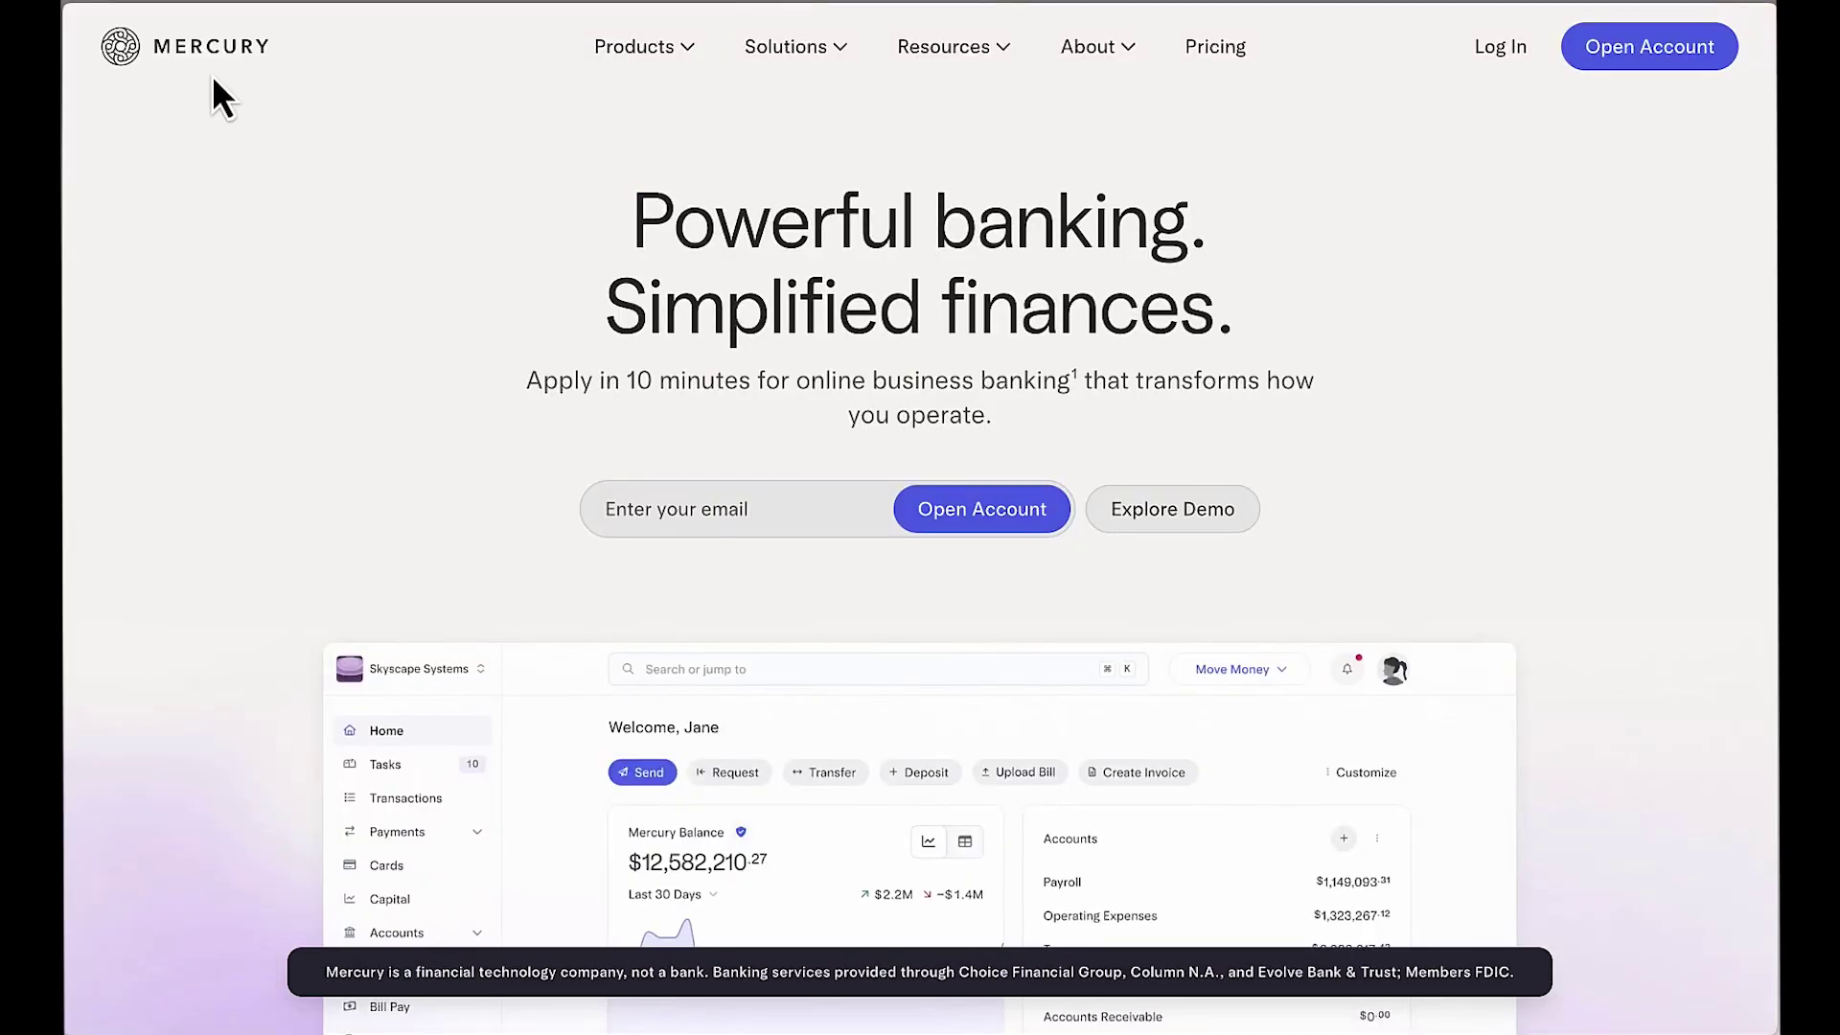
scroll(427, 287, "down", 15)
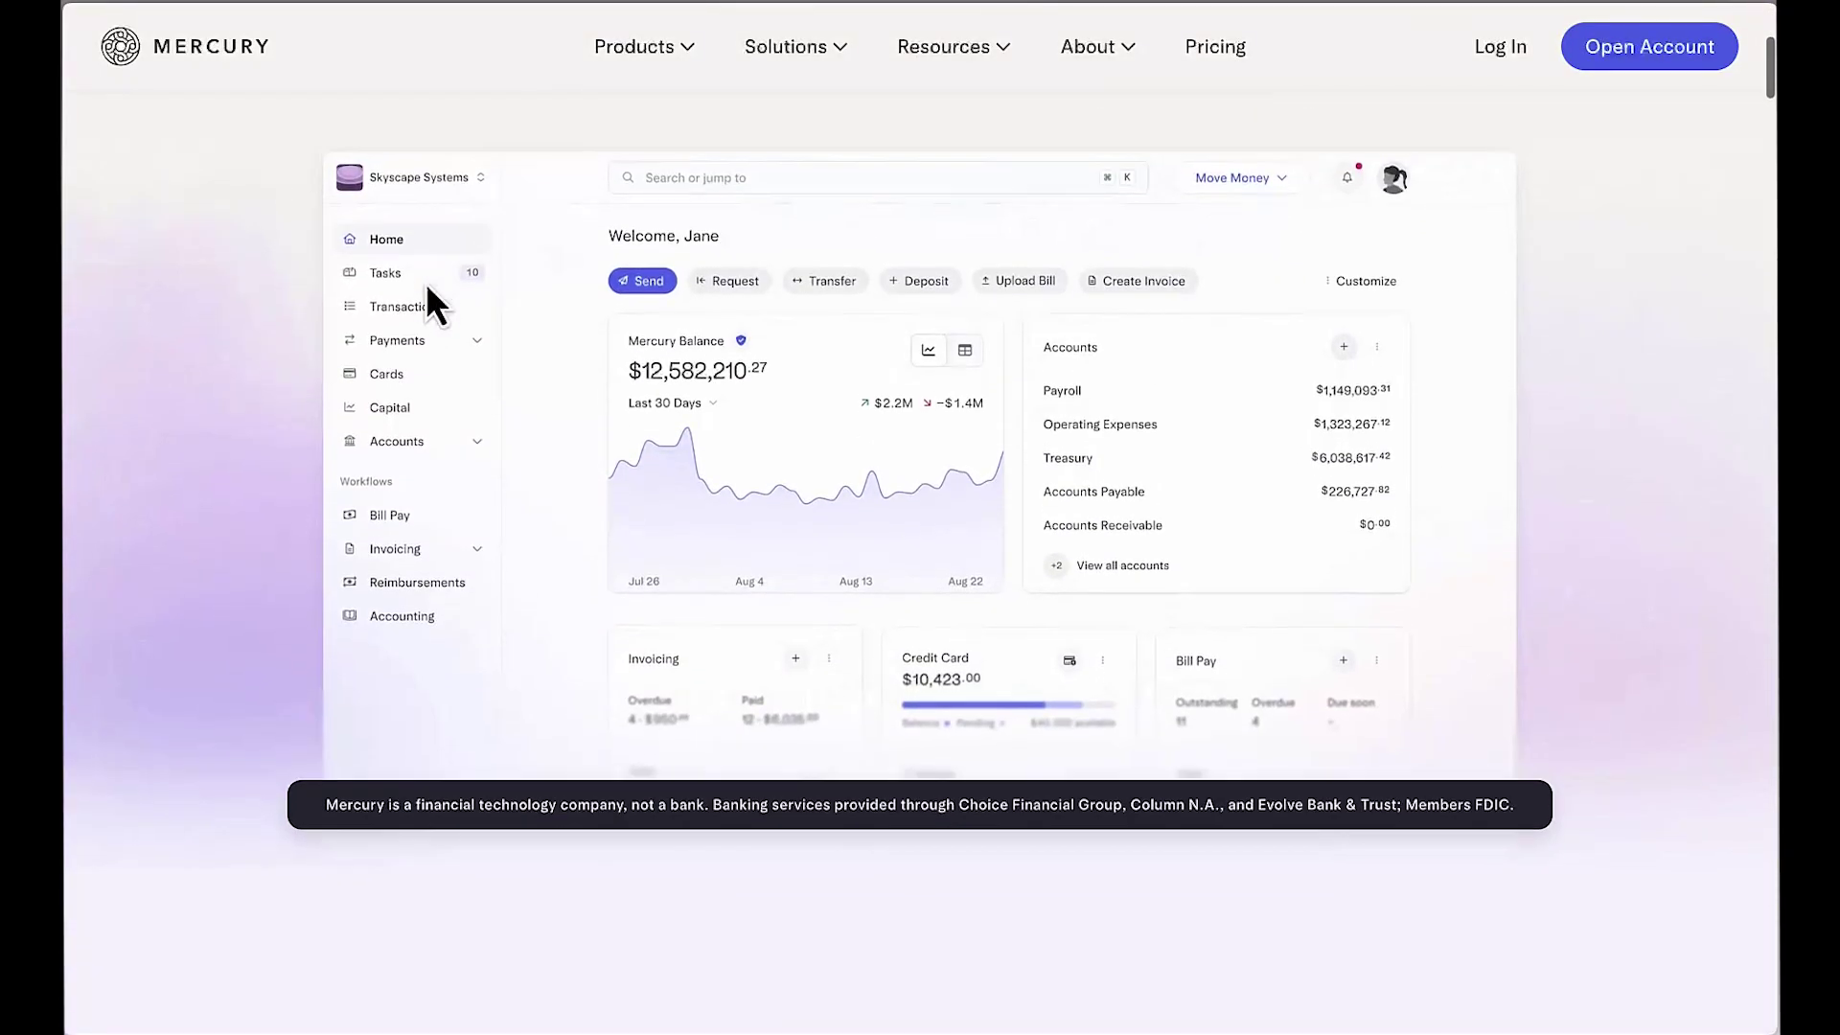
scroll(427, 287, "up", 15)
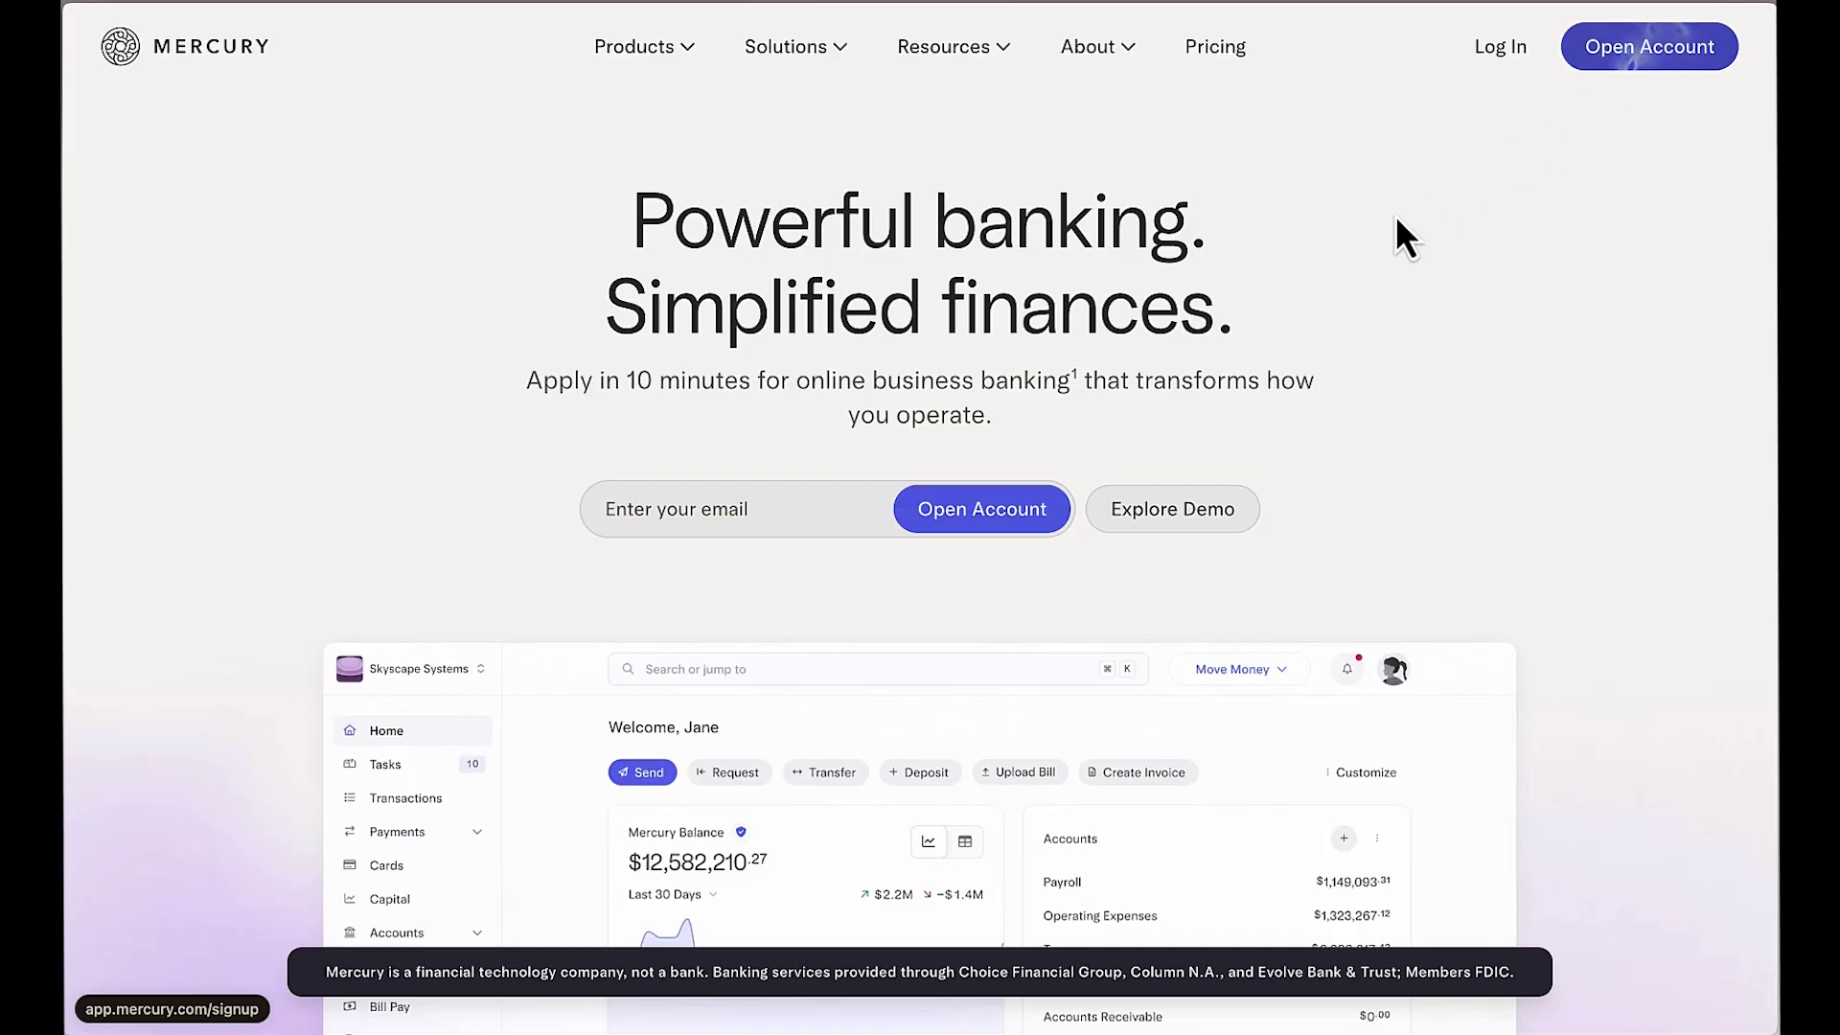
Step: Scroll through Relay's business banking homepage to look over its account features
mouse_move(193, 246)
left_click(198, 316)
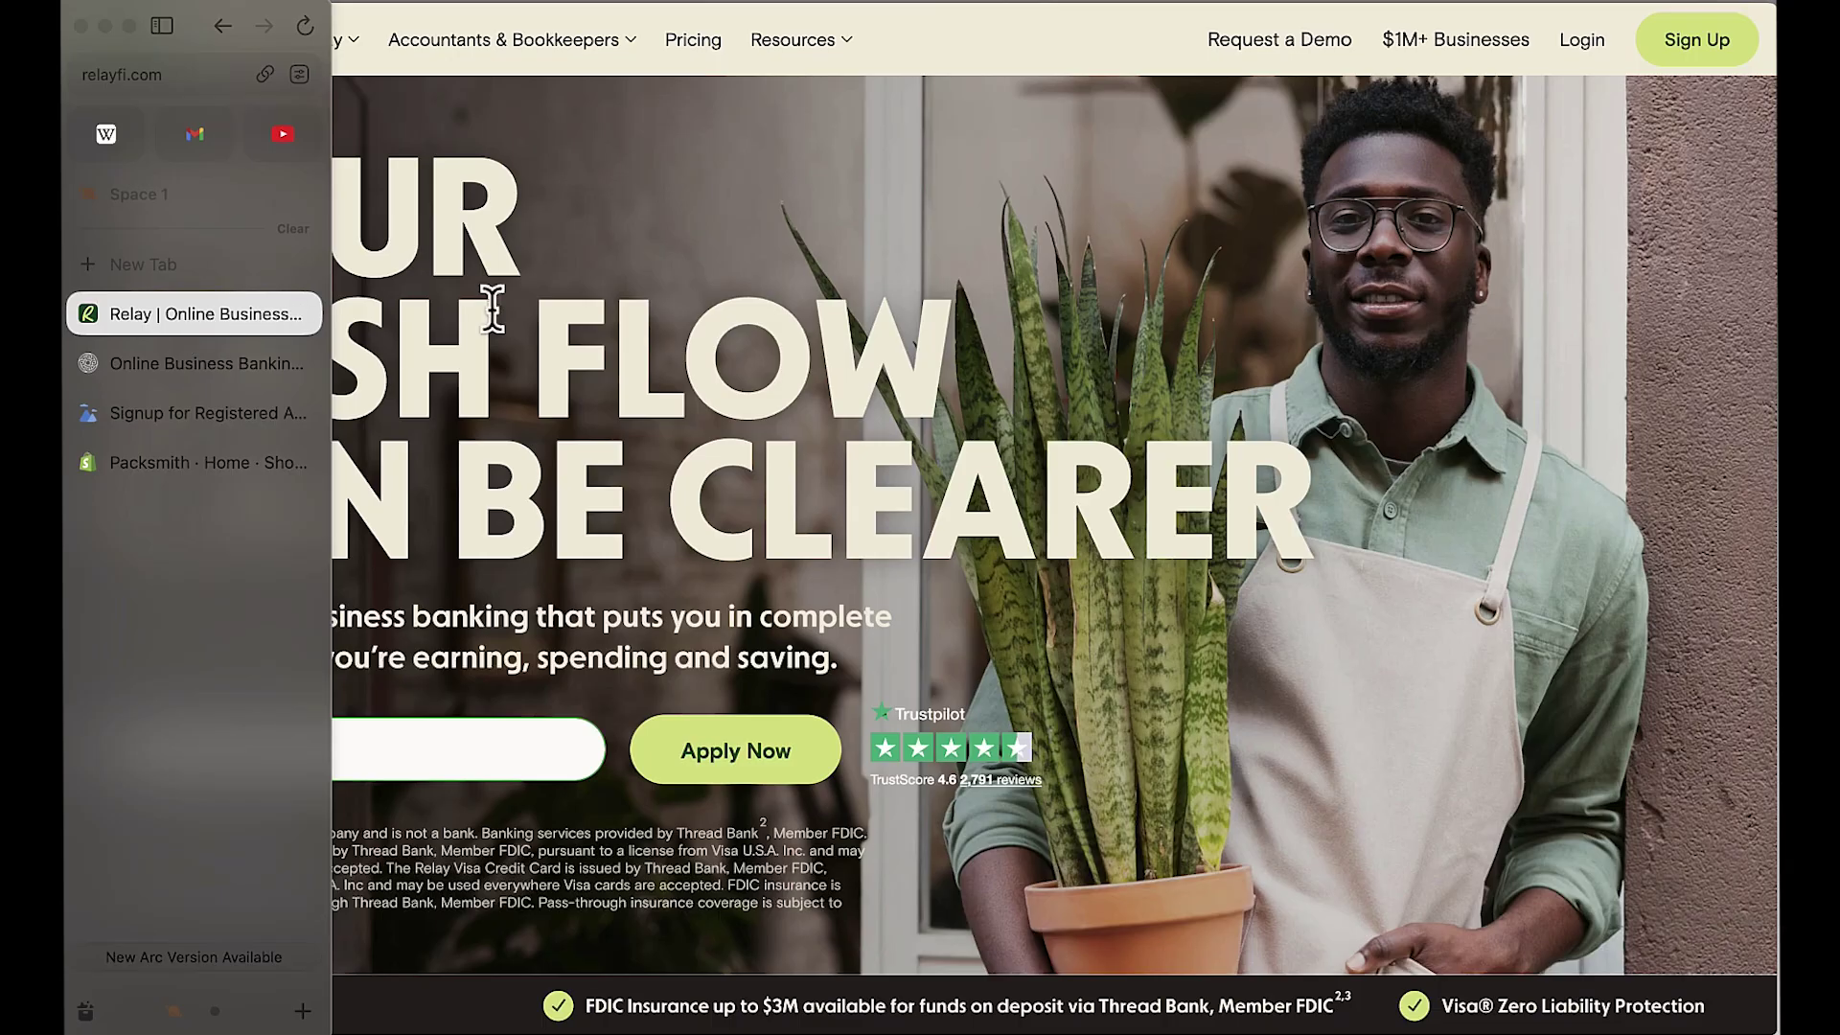
scroll(753, 369, "down", 15)
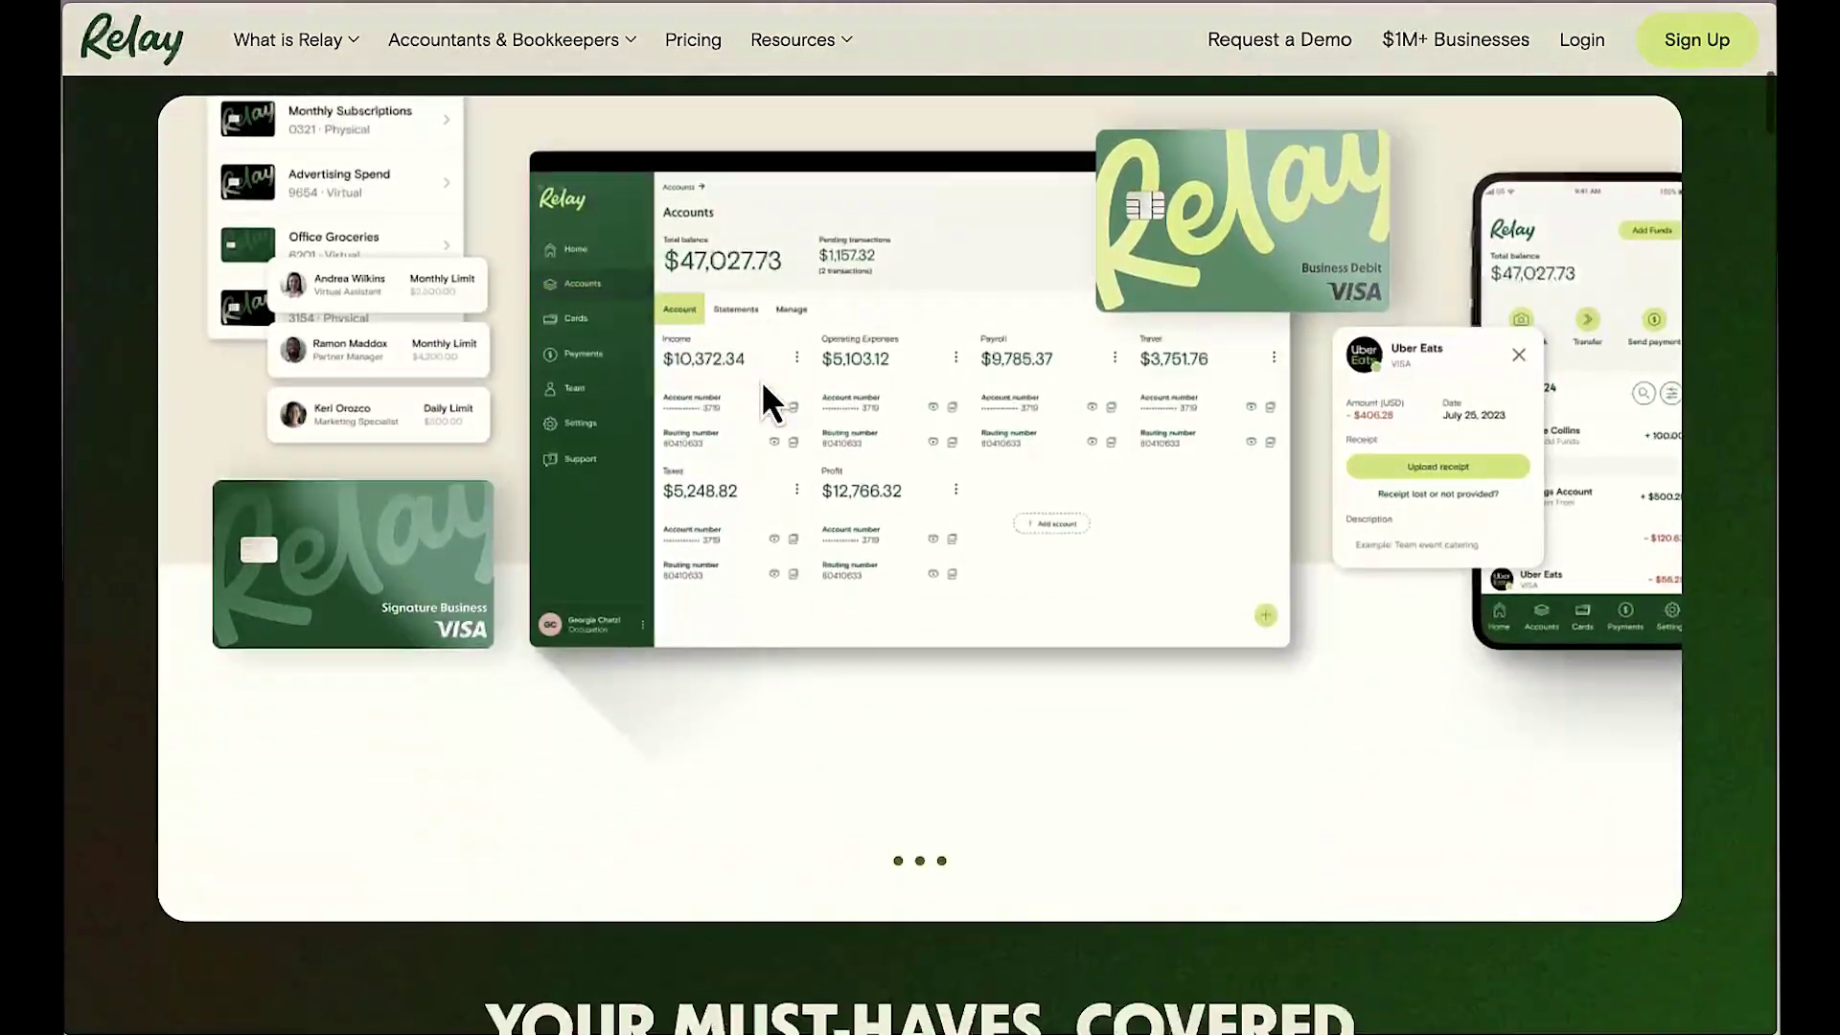
scroll(761, 381, "down", 5)
scroll(760, 381, "up", 20)
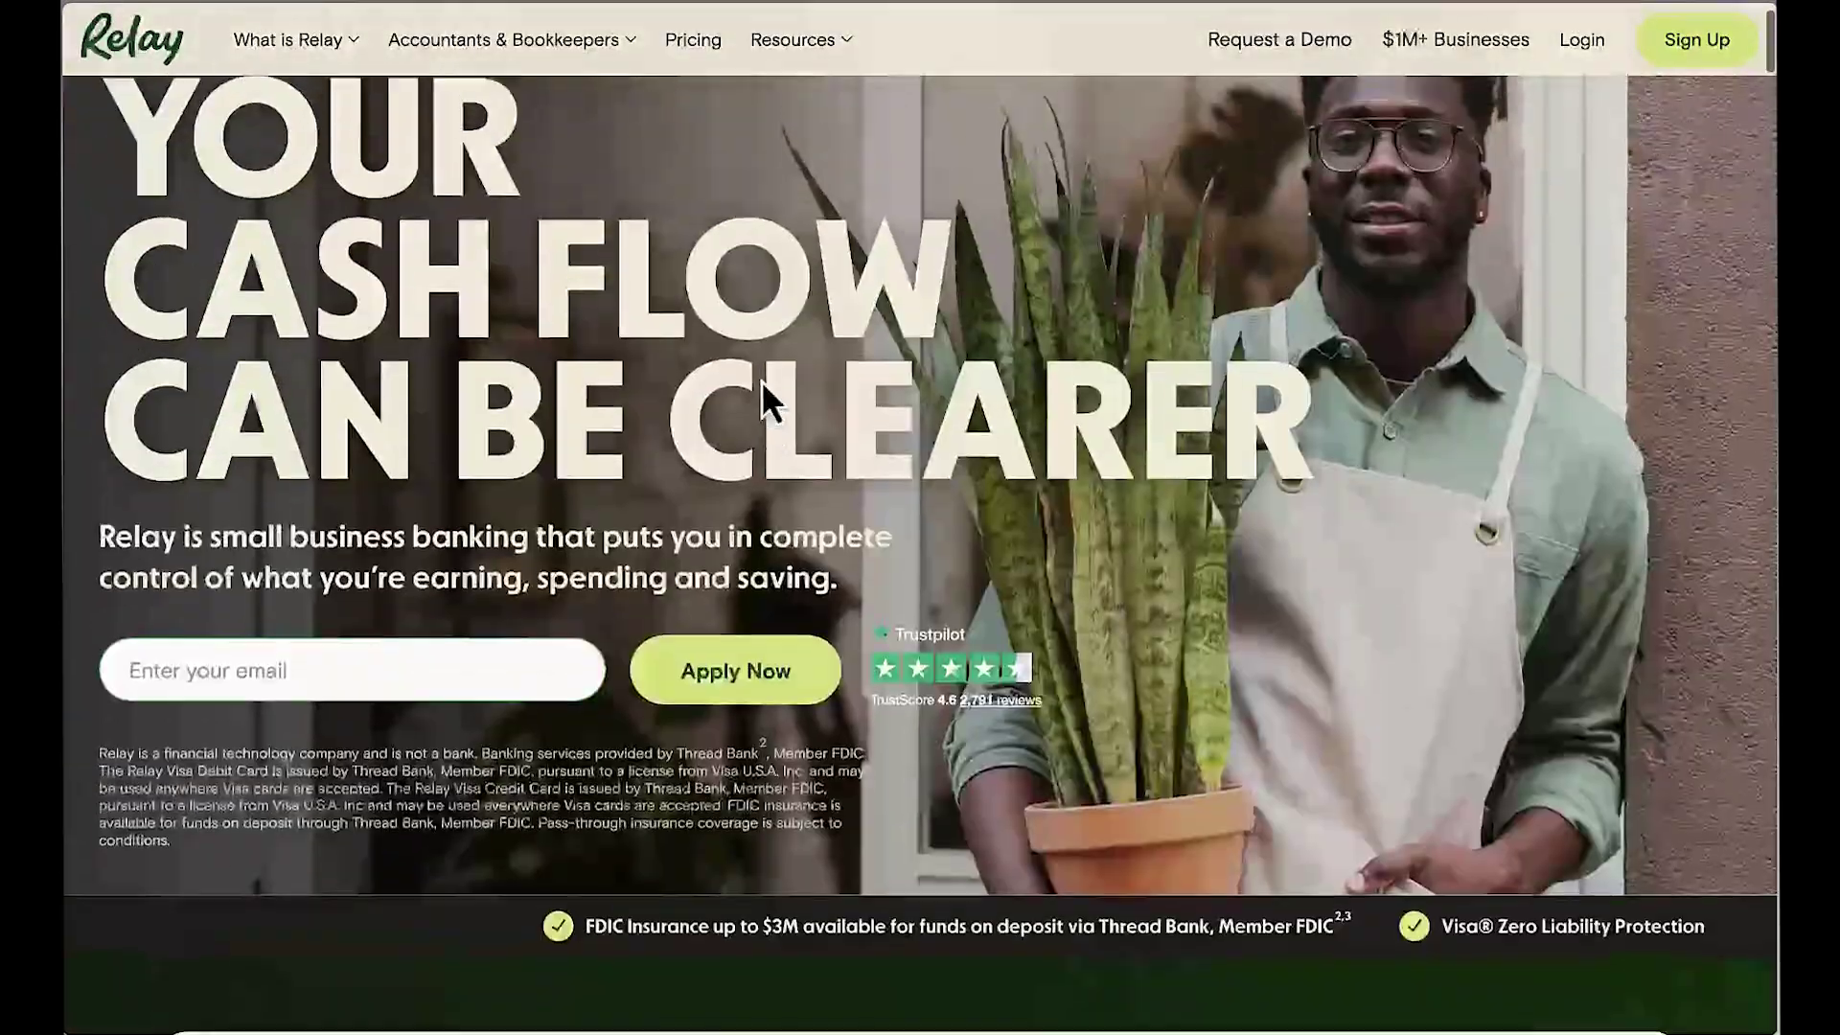
scroll(761, 379, "up", 2)
mouse_move(67, 316)
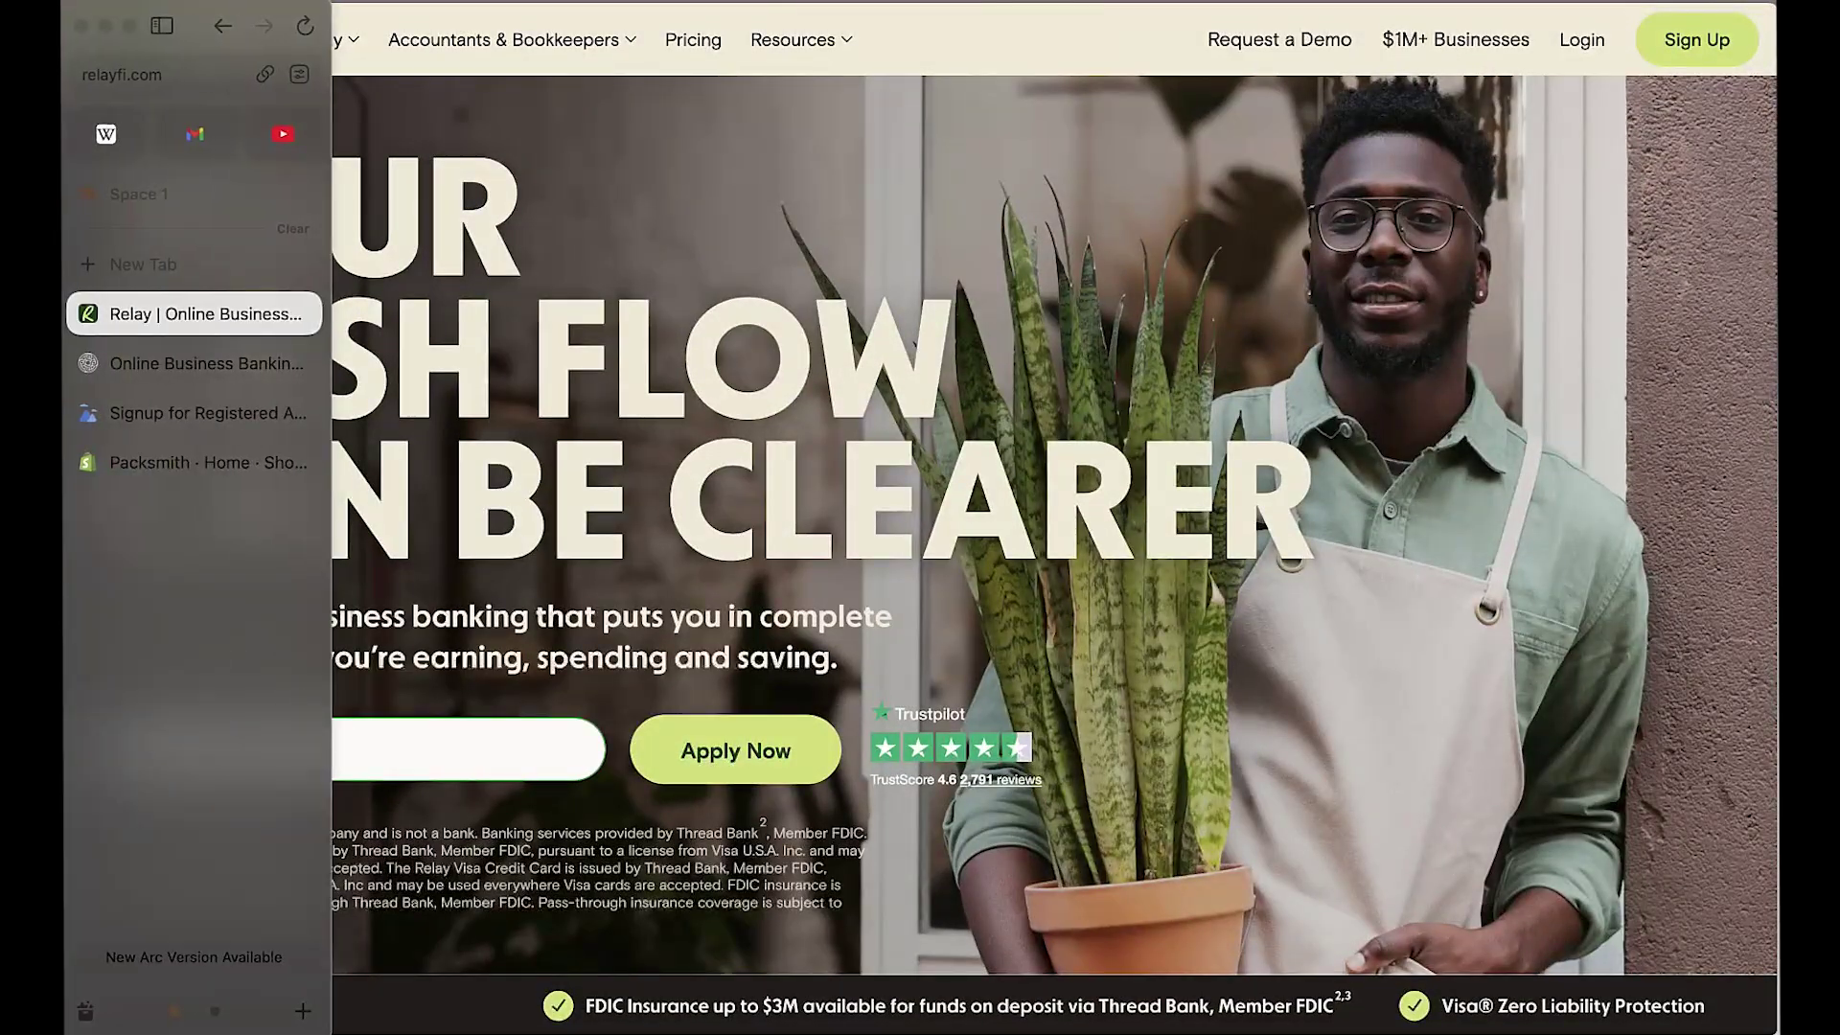
Step: Open the Packsmith store's Settings and bring up its Wyoming billing address details
left_click(197, 459)
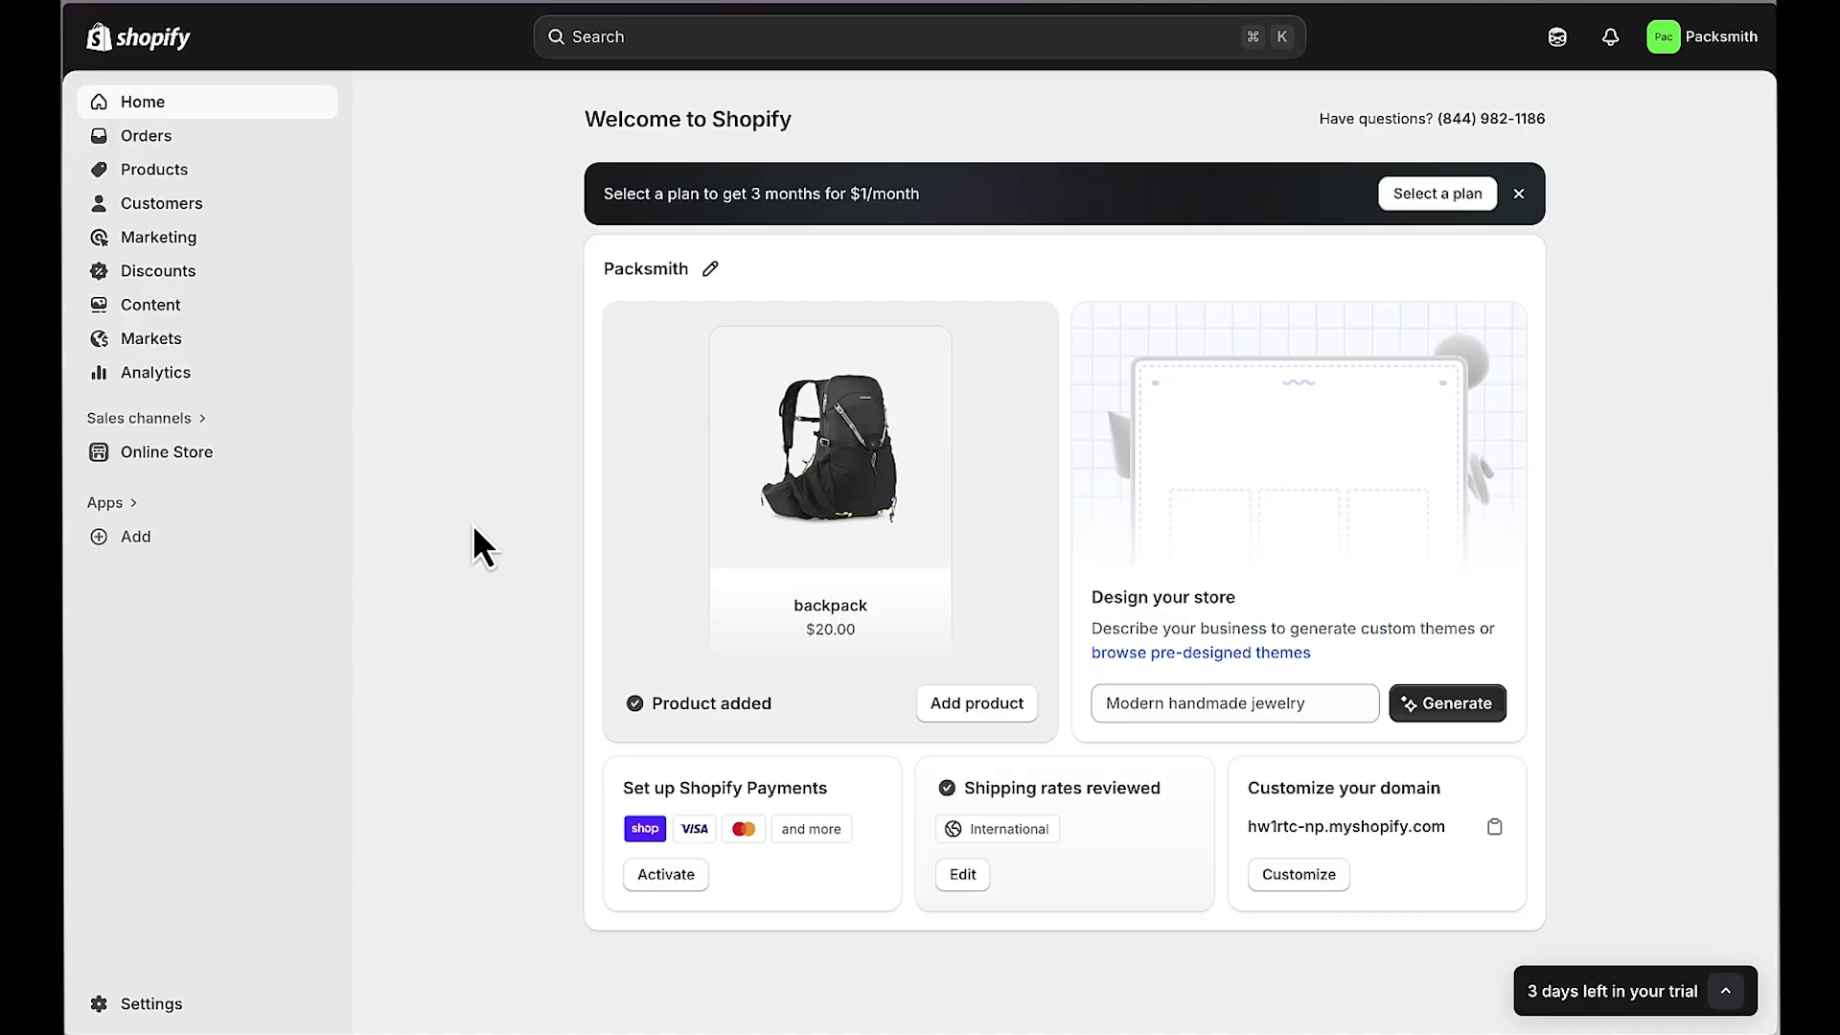
left_click(134, 1006)
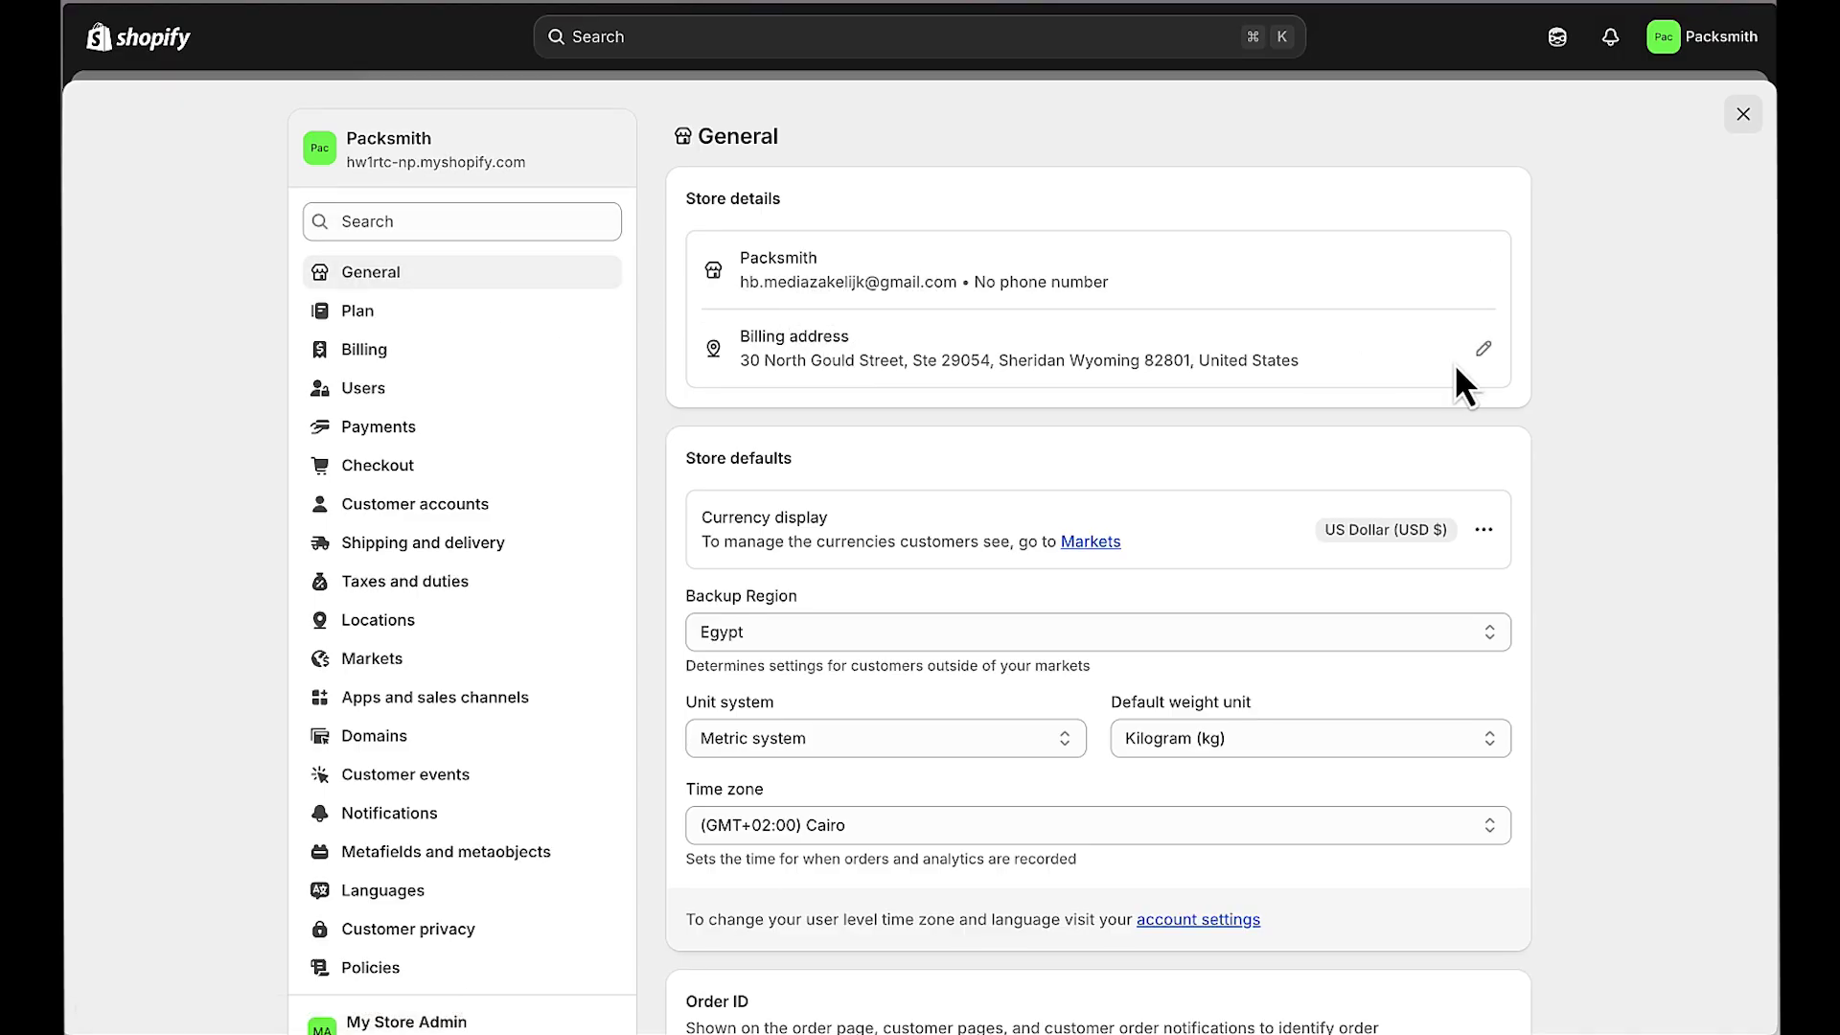
left_click(1483, 348)
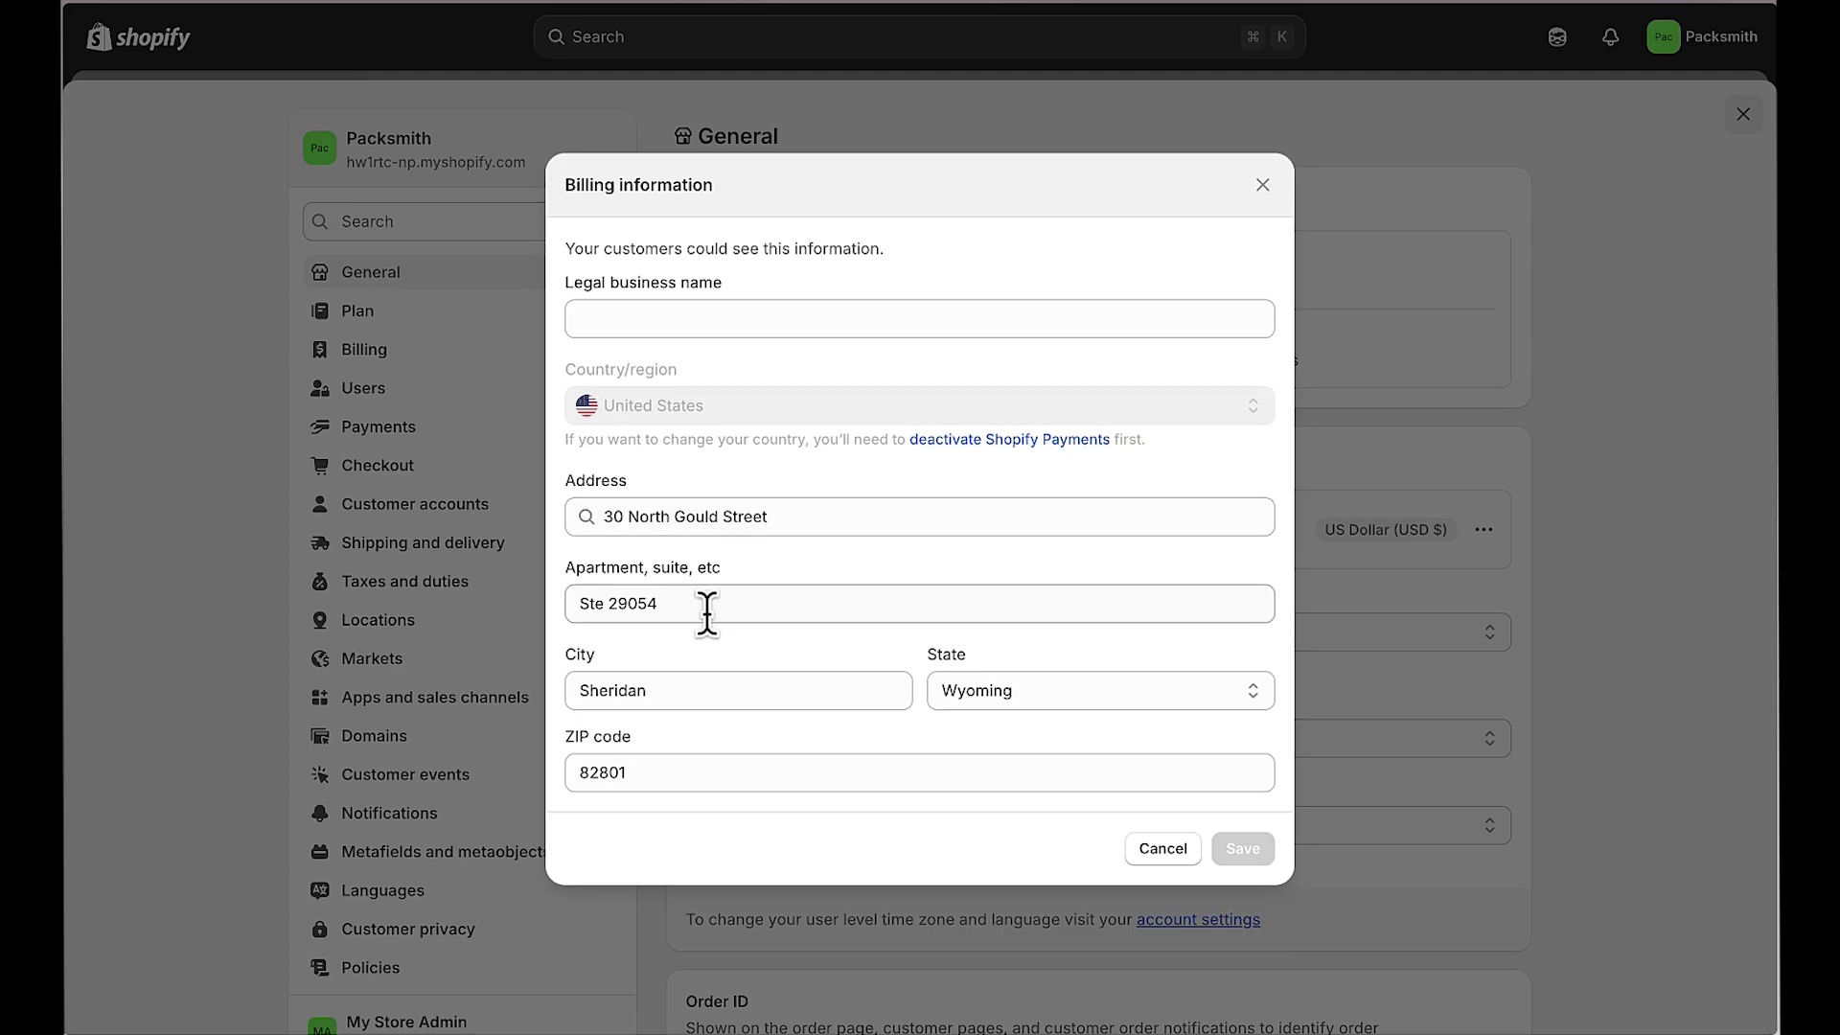
Step: Leave billing unchanged and begin Shopify Payments setup as a registered Private single member LLC
left_click(1162, 848)
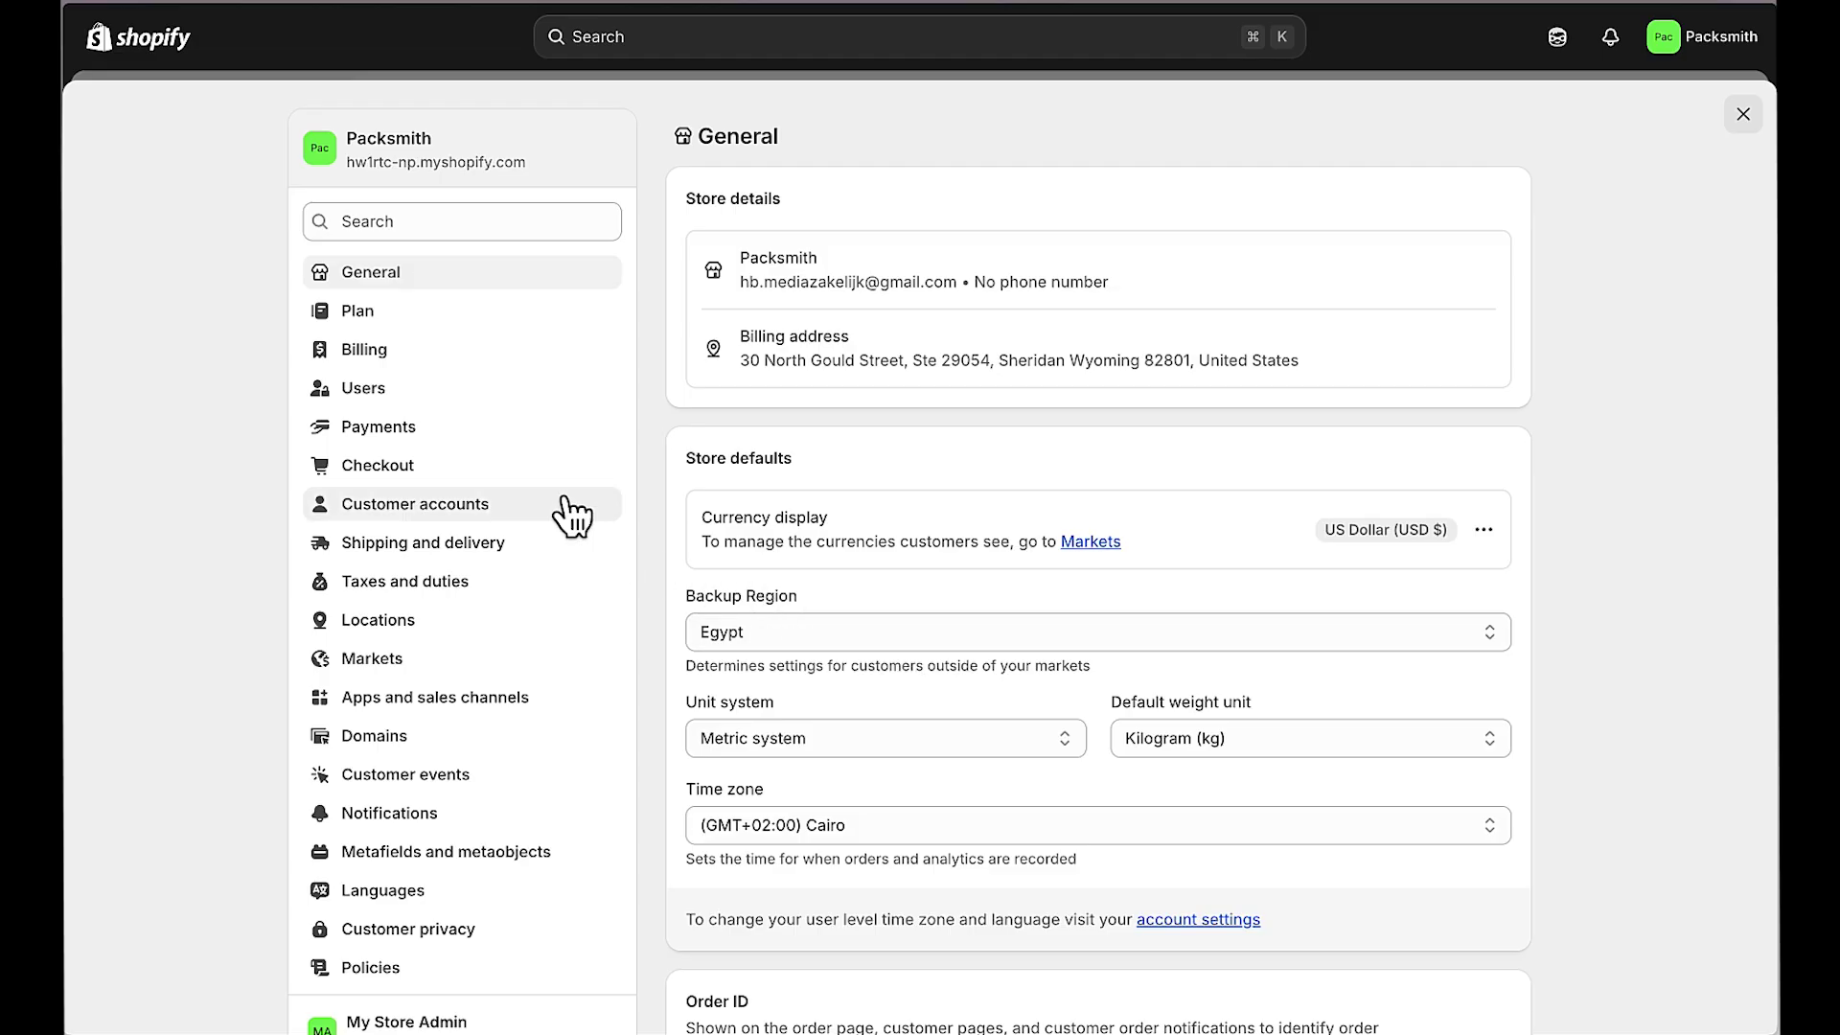
left_click(388, 428)
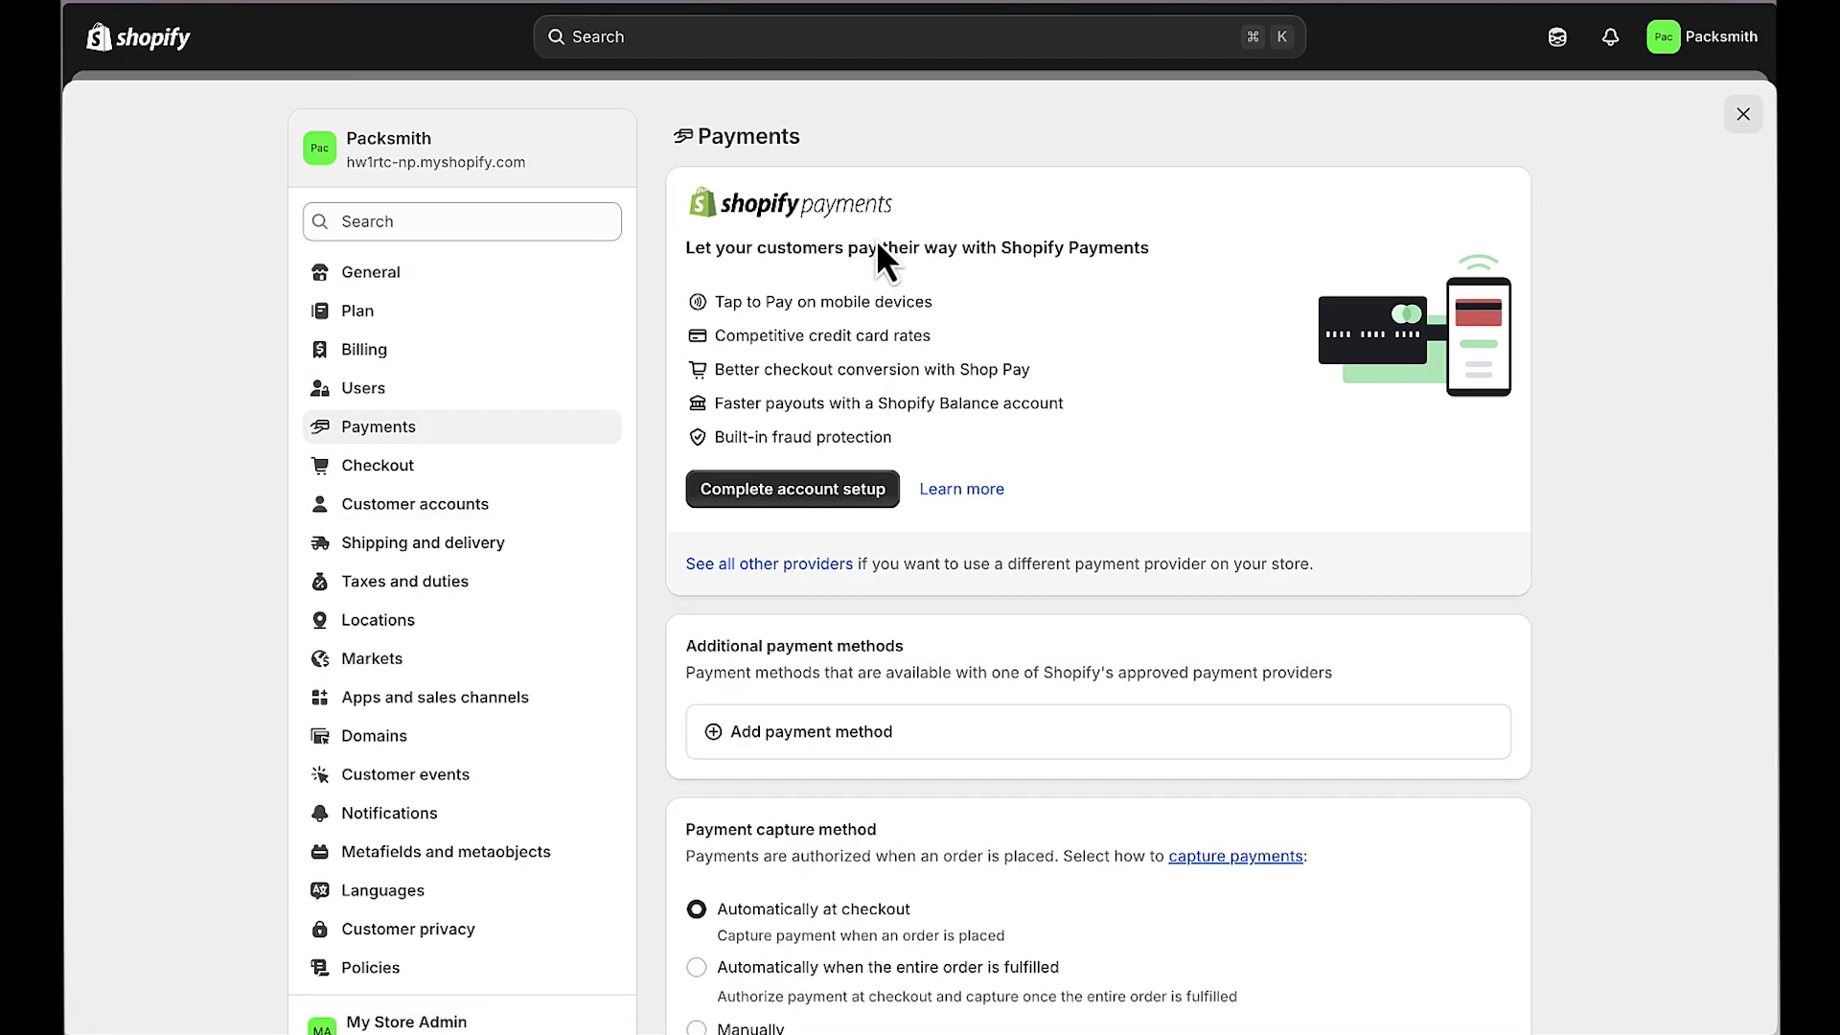
left_click(805, 490)
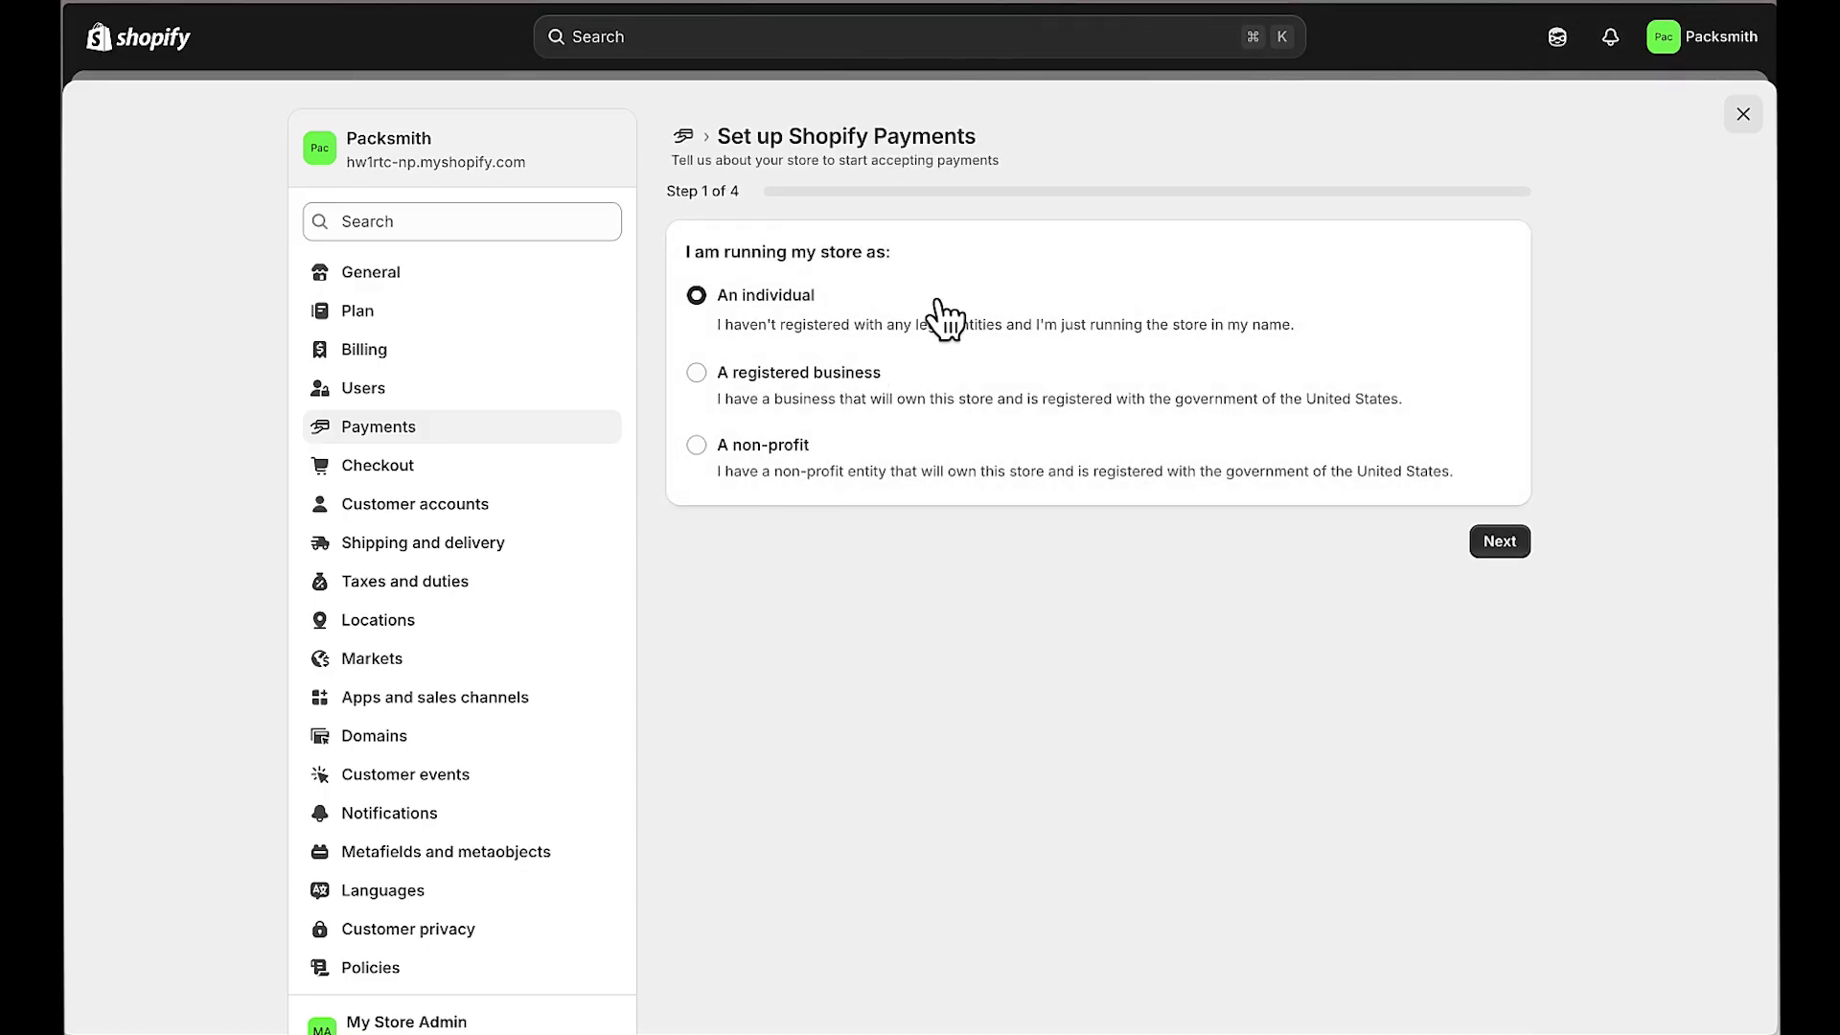
left_click(697, 374)
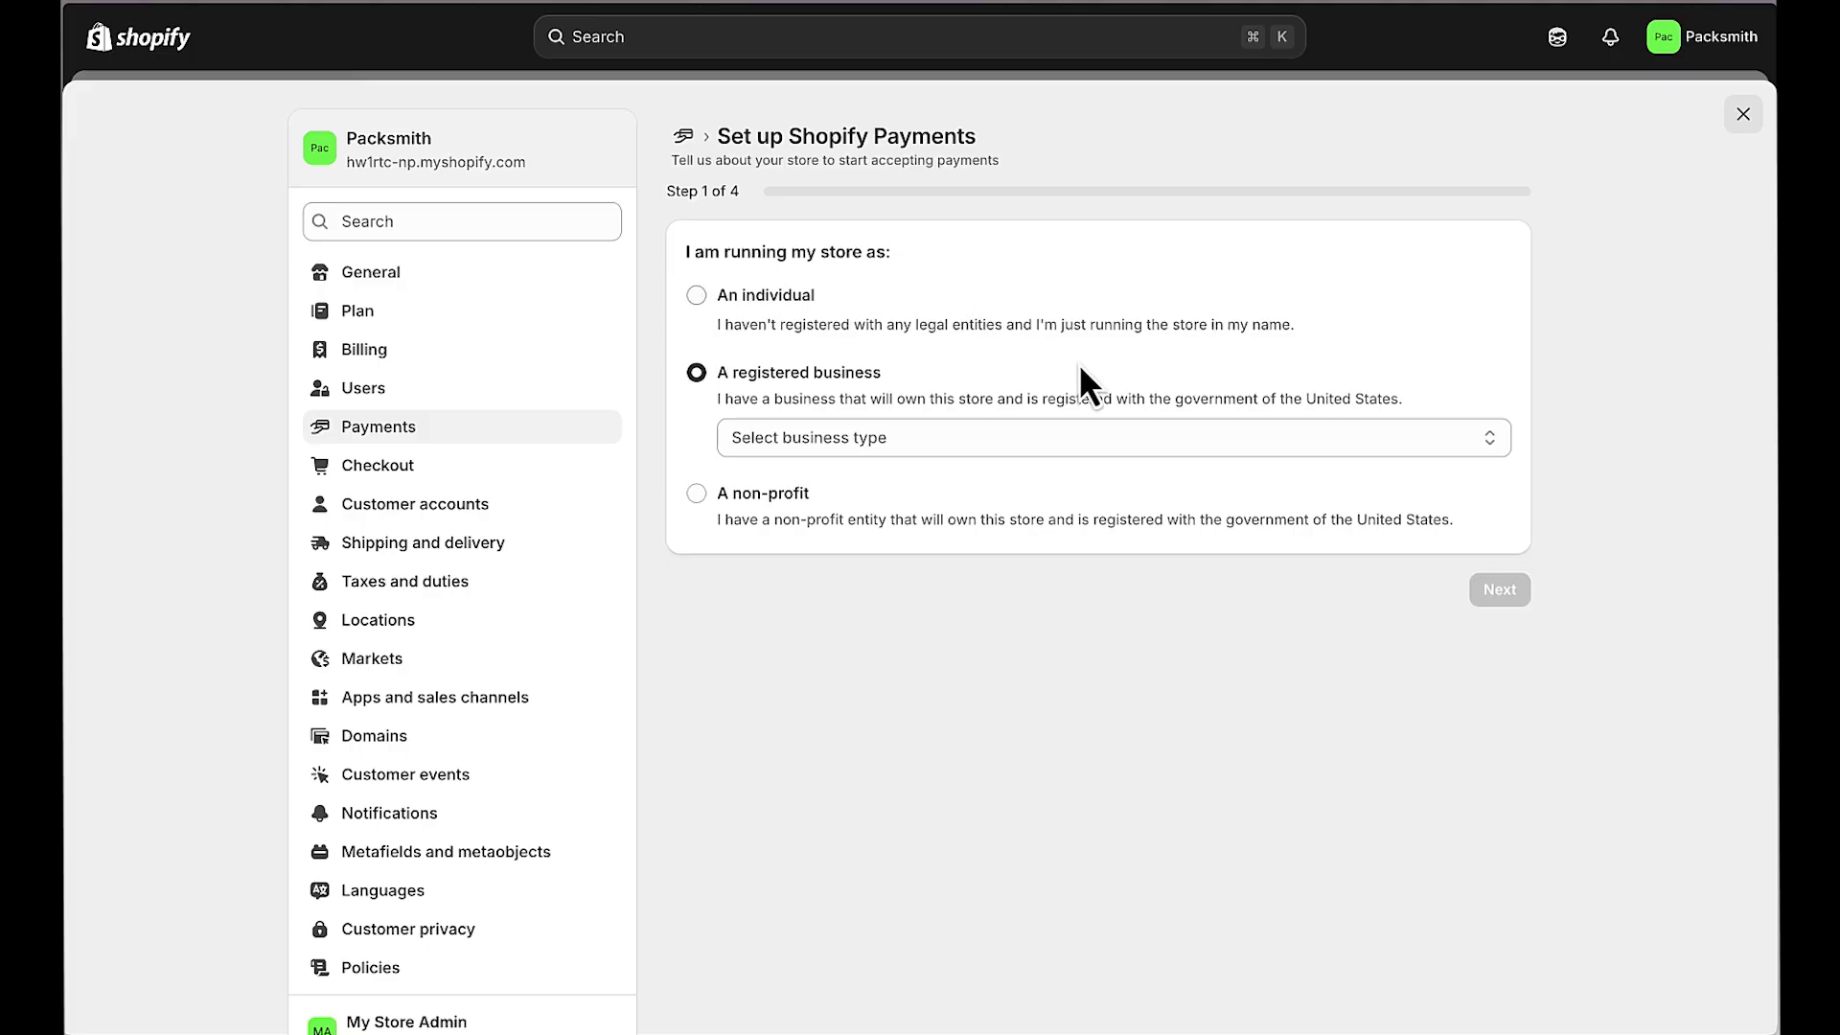
left_click(1037, 439)
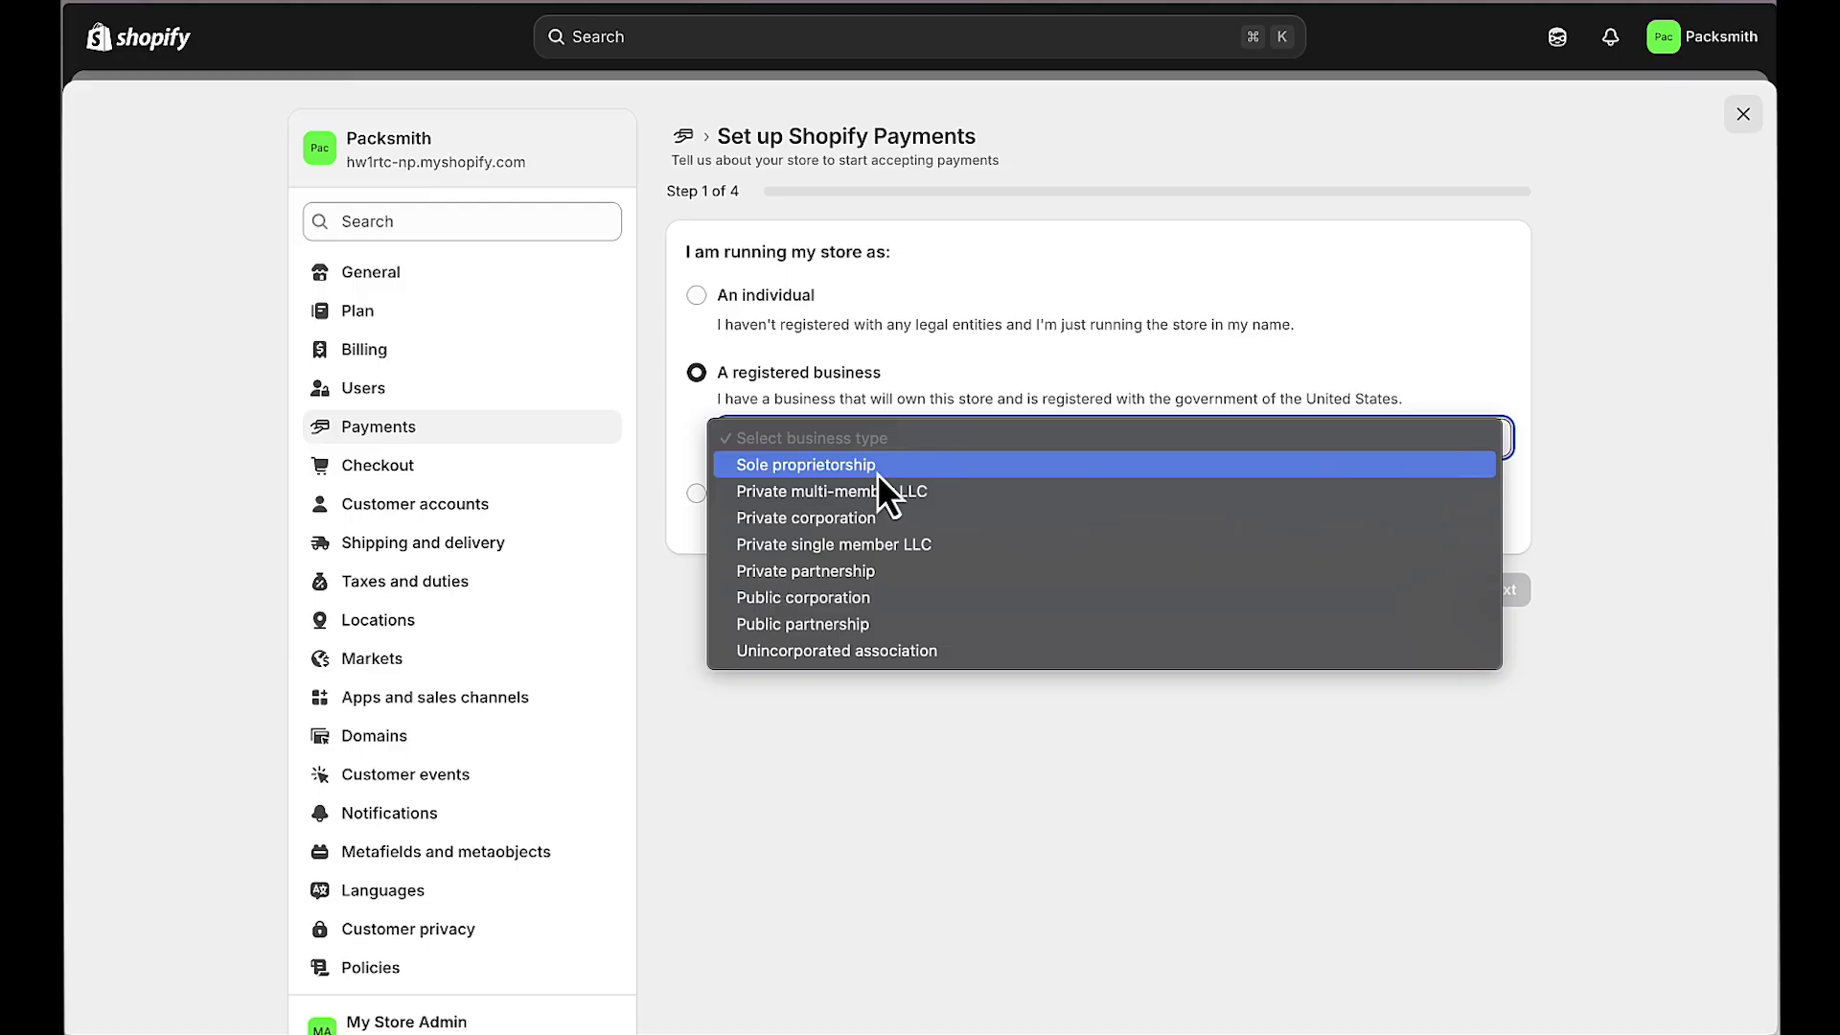
left_click(848, 544)
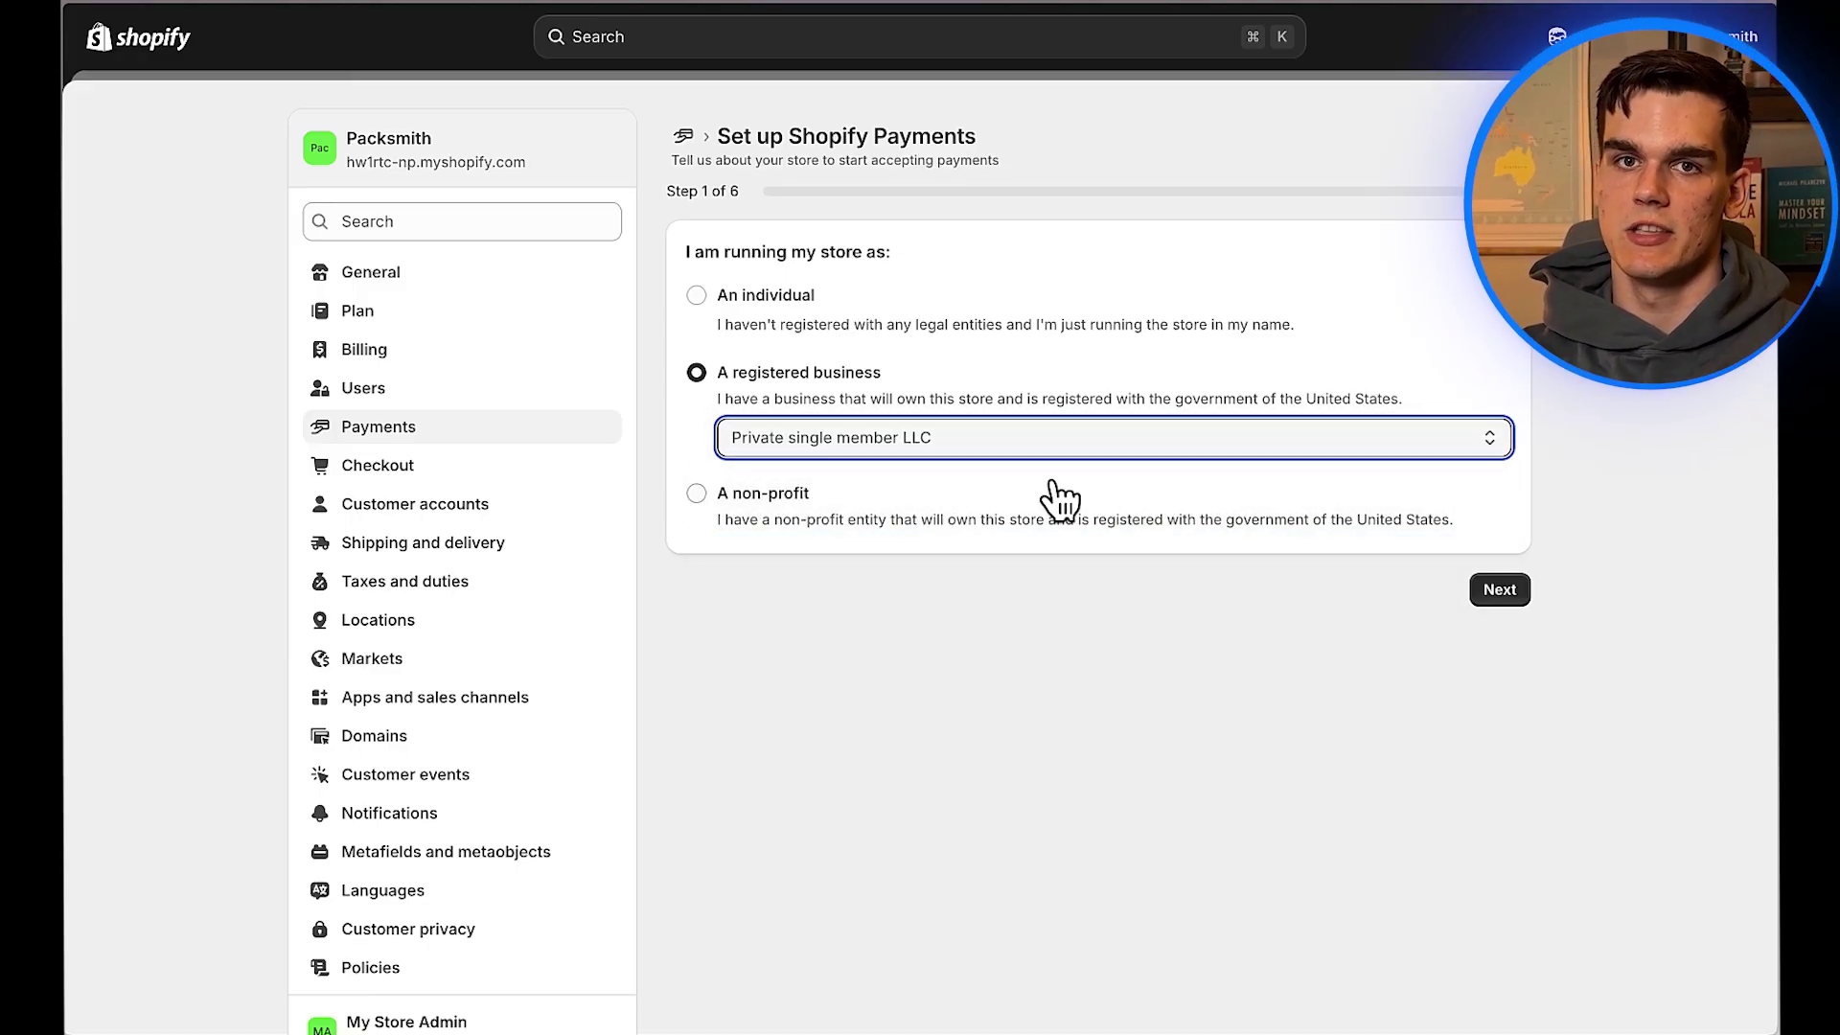
Step: Enter the registered name Studio H LLC and the company's EIN
left_click(1477, 590)
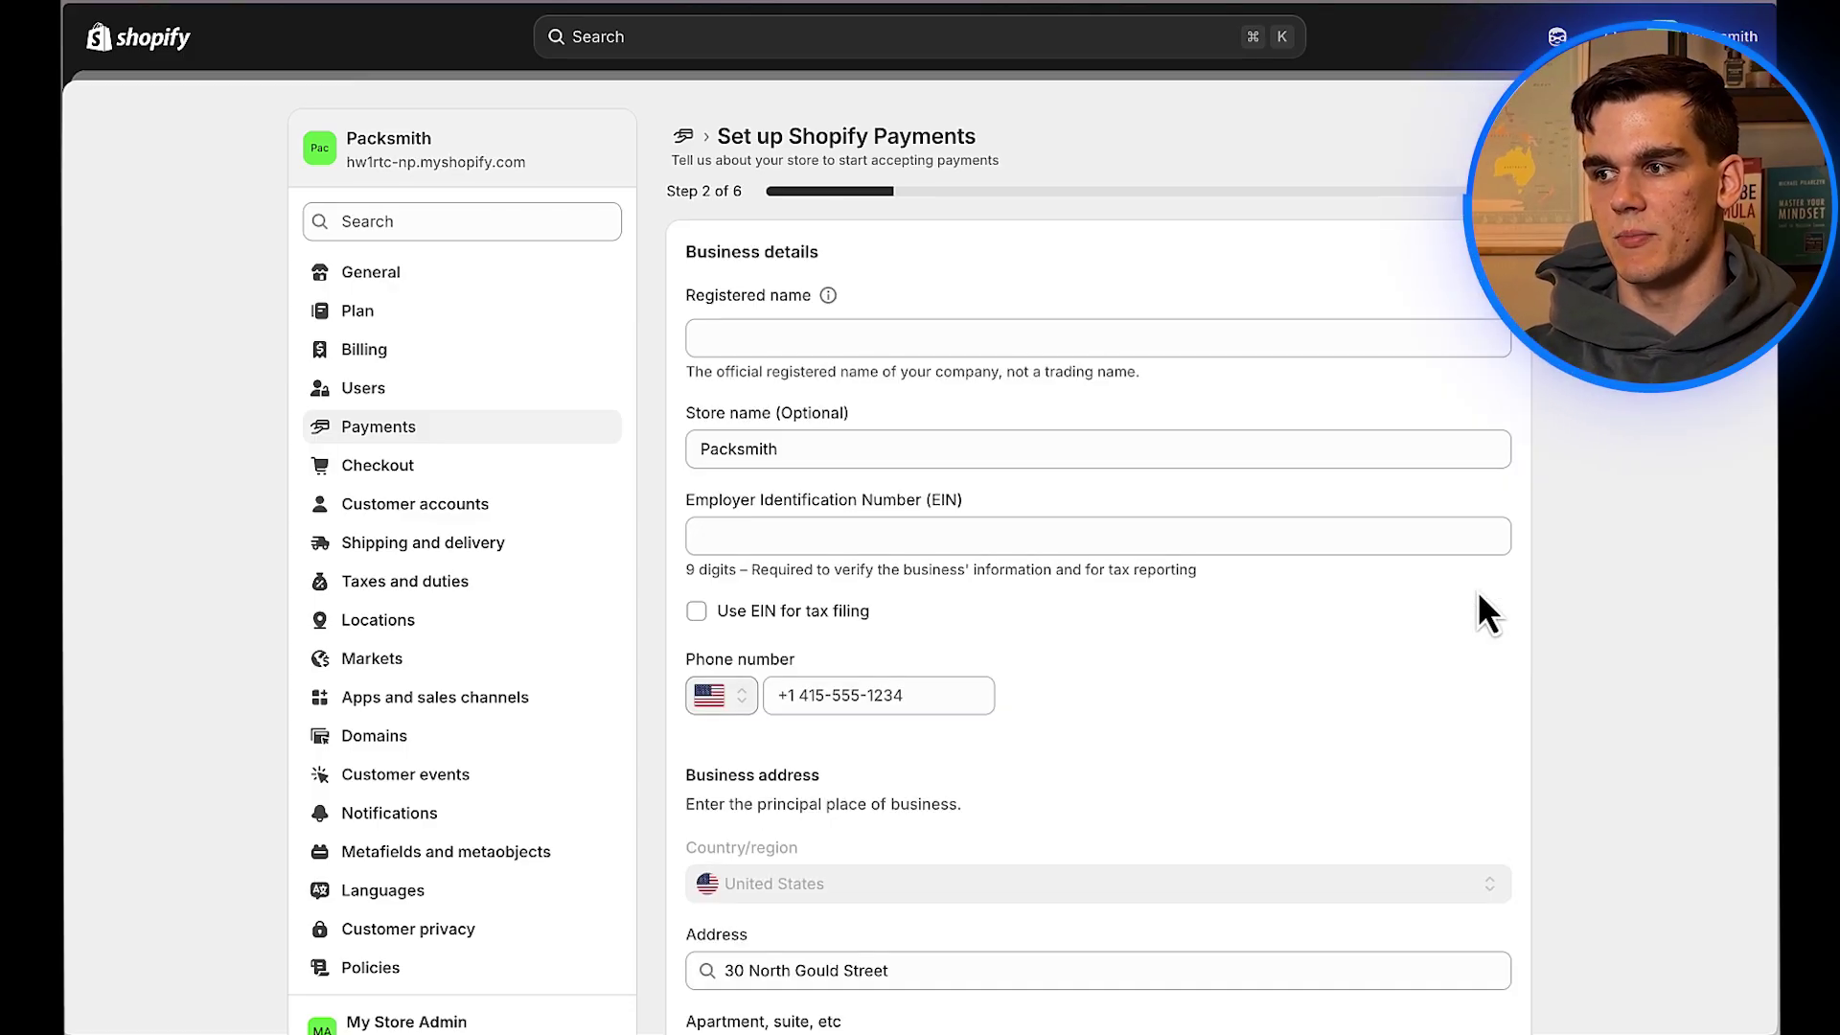
left_click(930, 340)
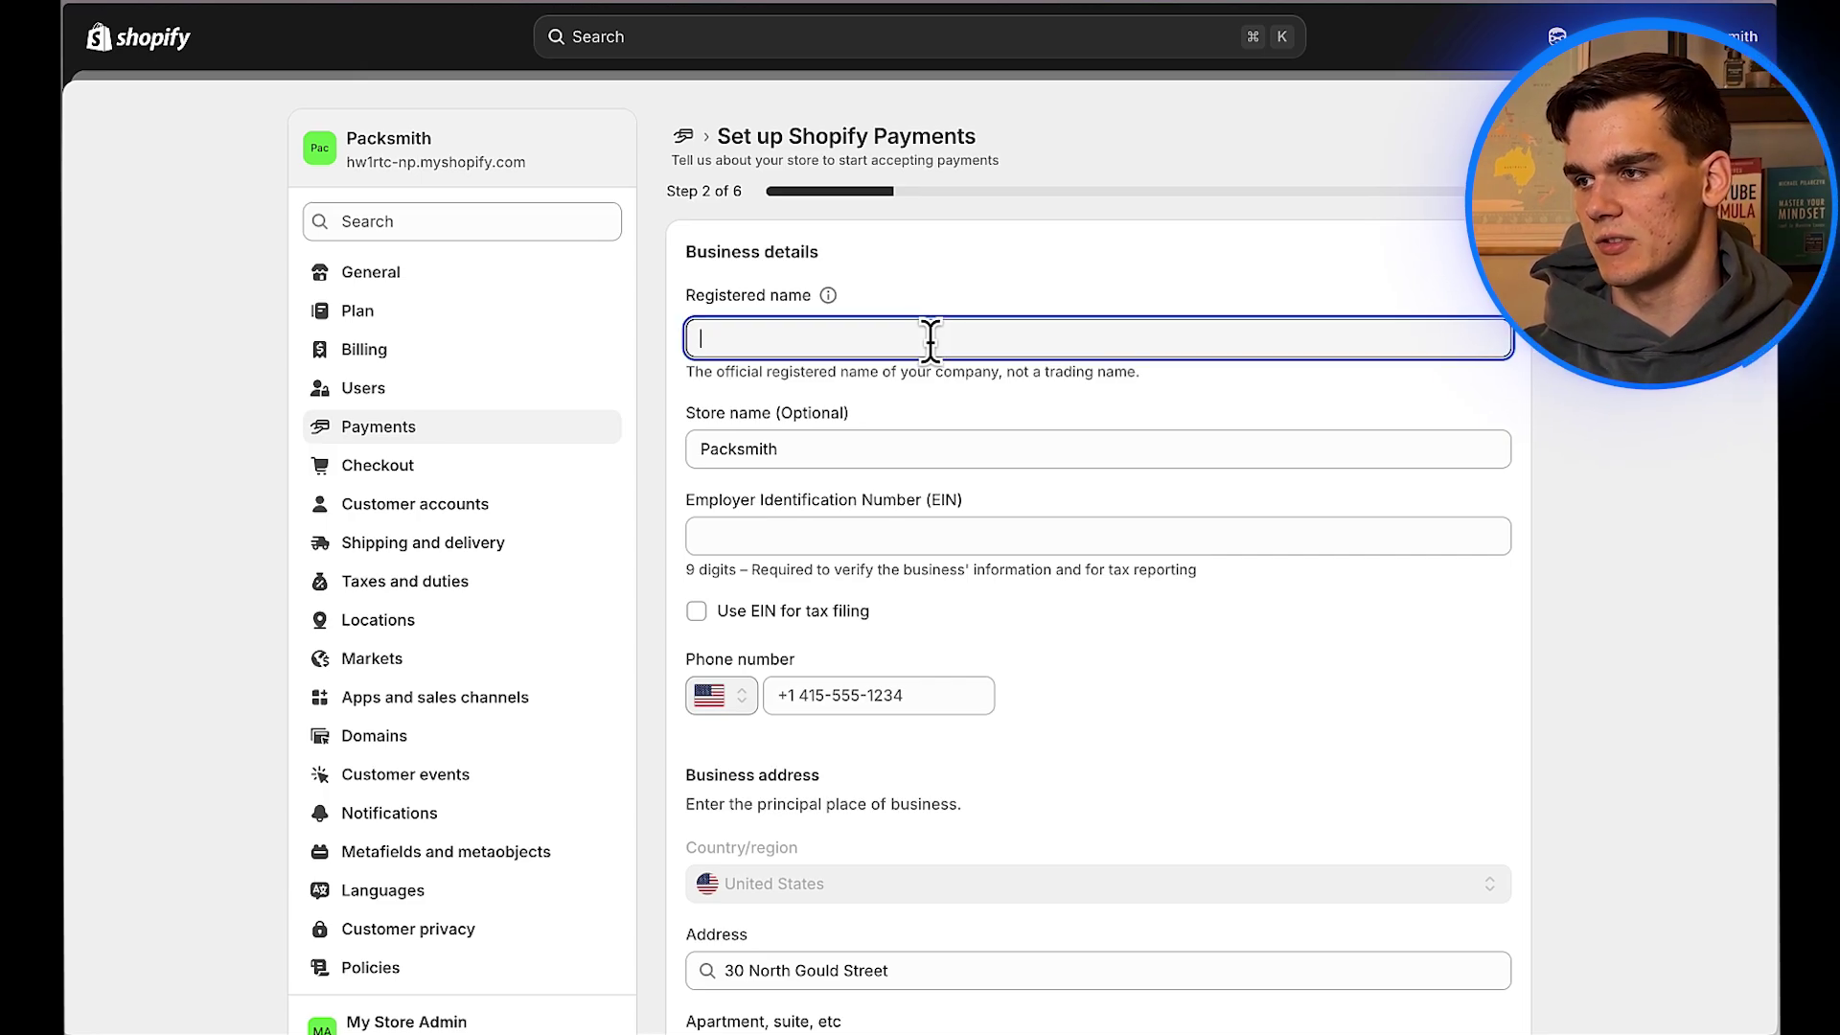
type("Studio H LLC")
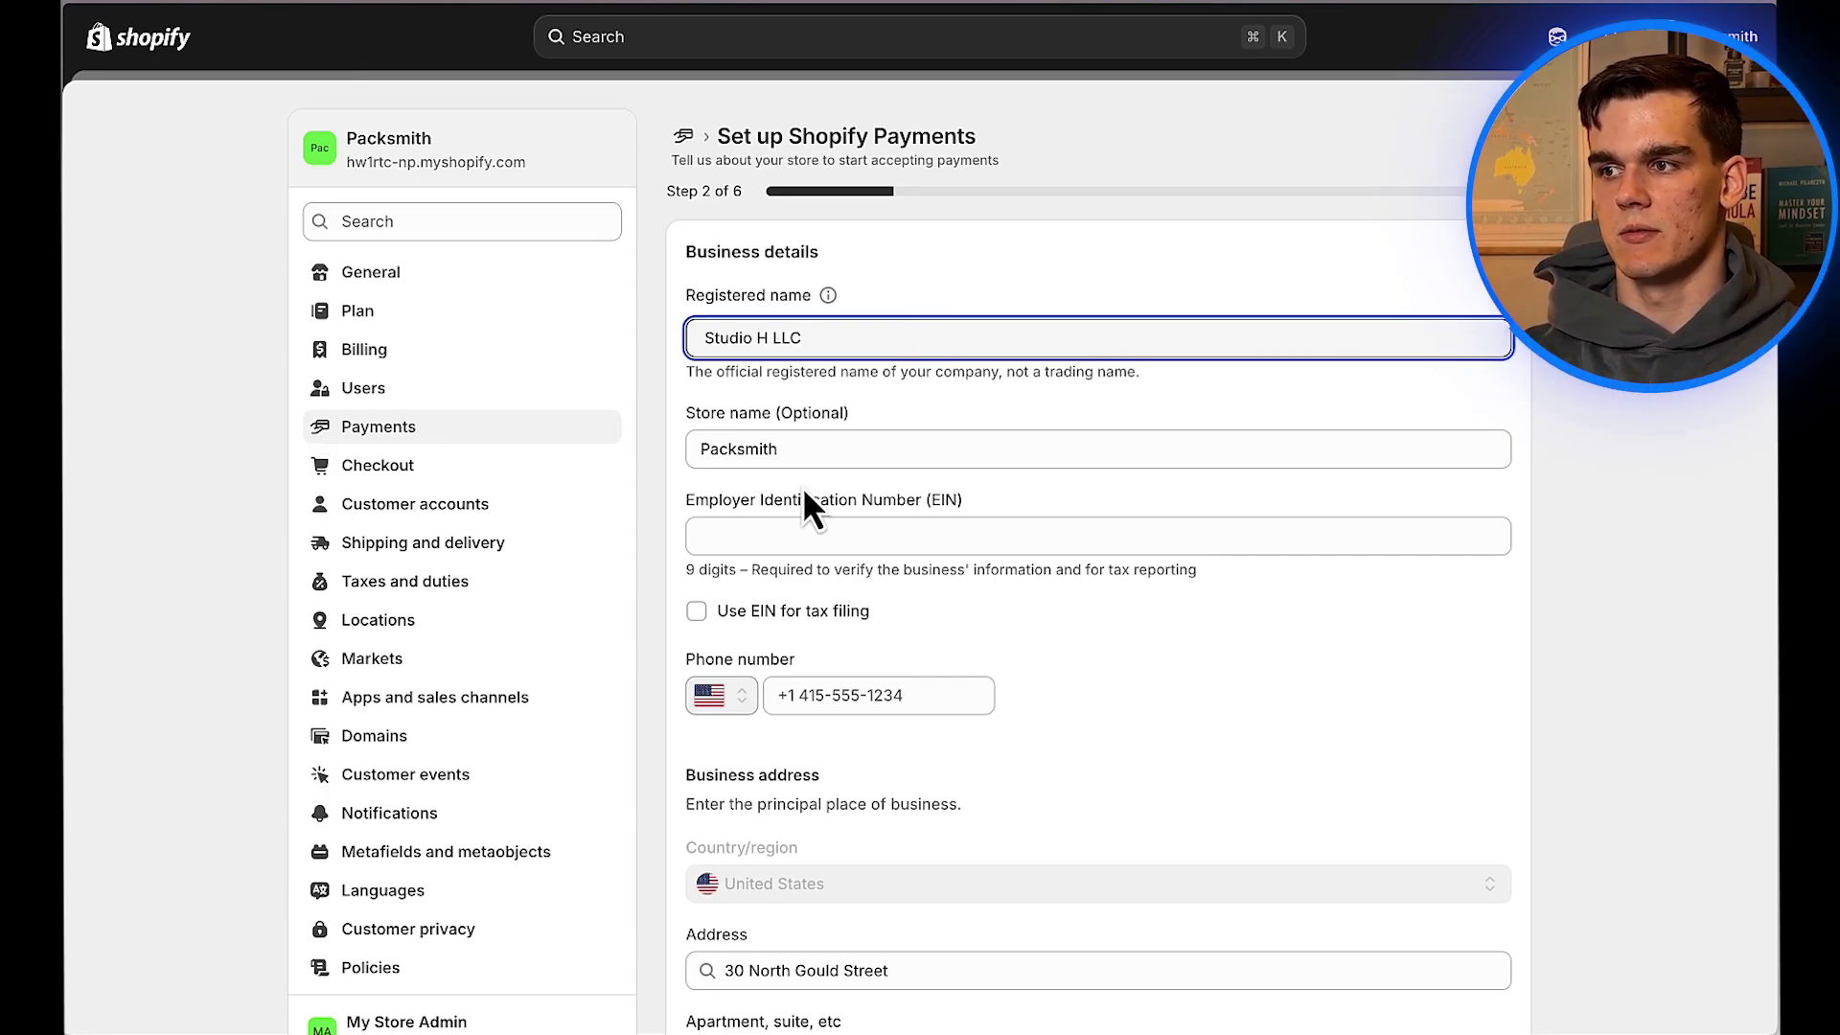
left_click(807, 535)
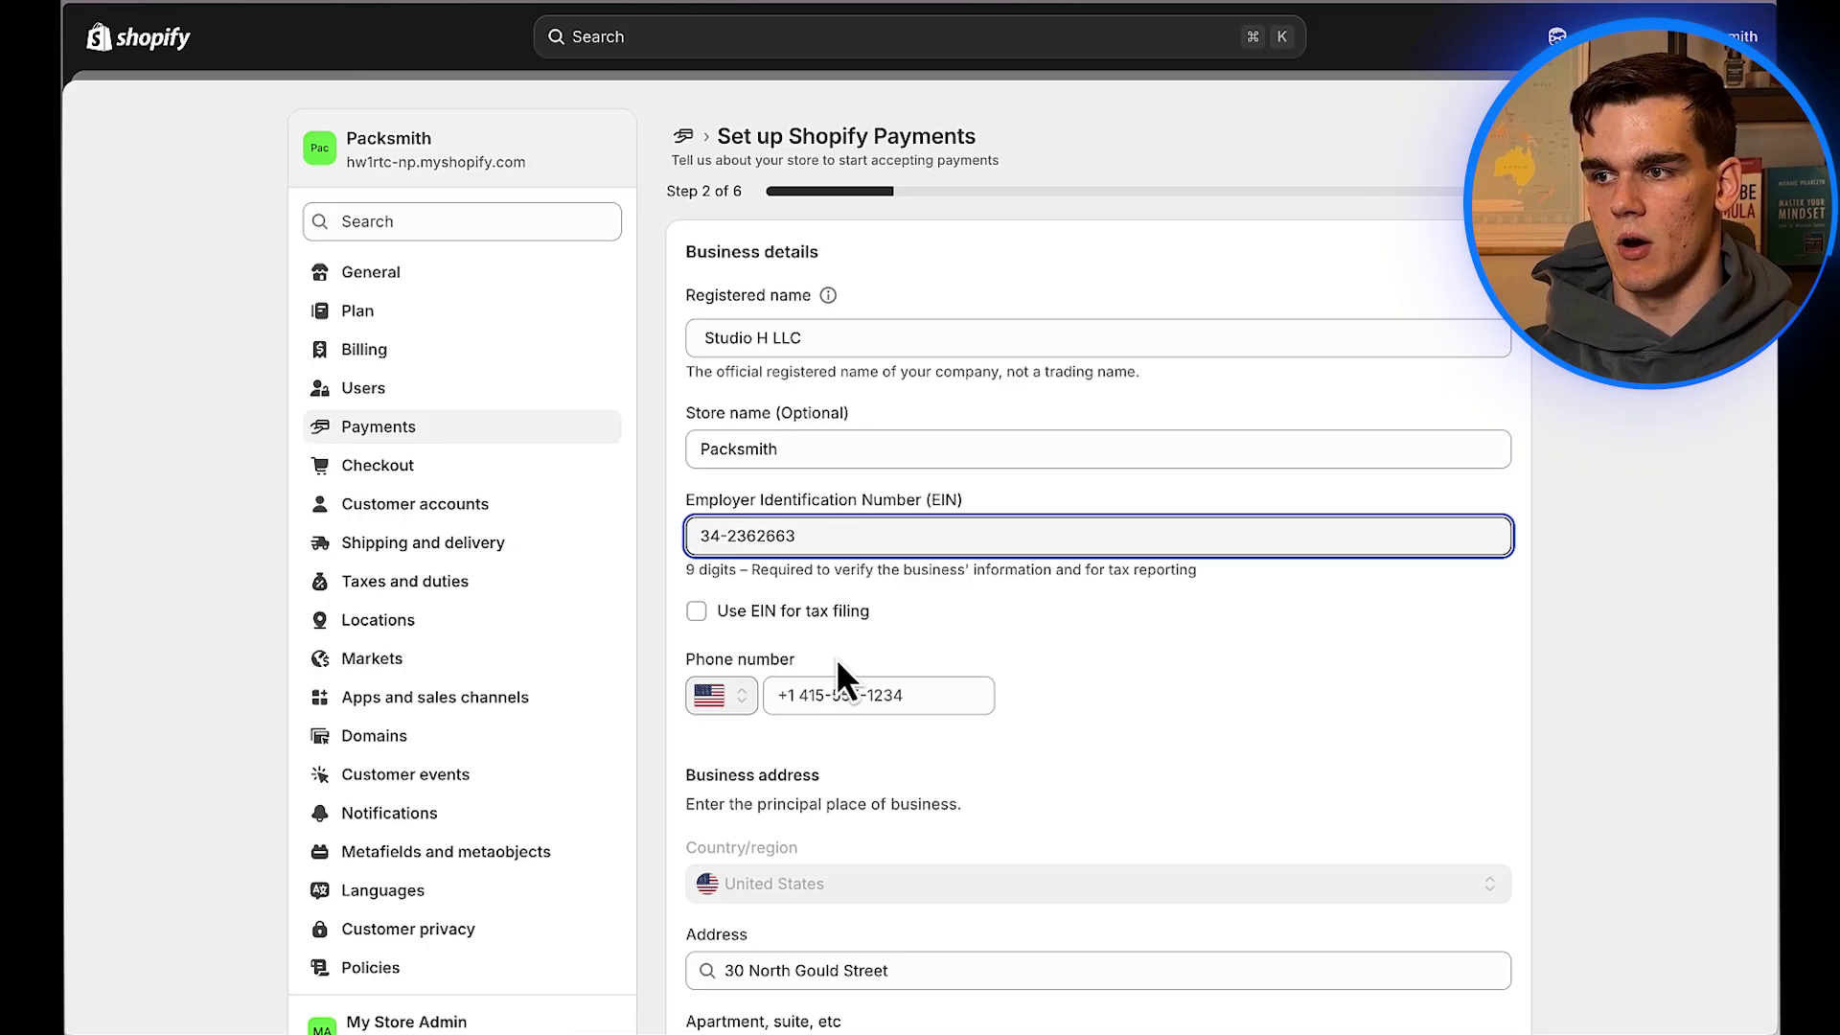
Step: Use the EIN for tax filing, replace the business phone number, and check the Sheridan, Wyoming address
left_click(697, 613)
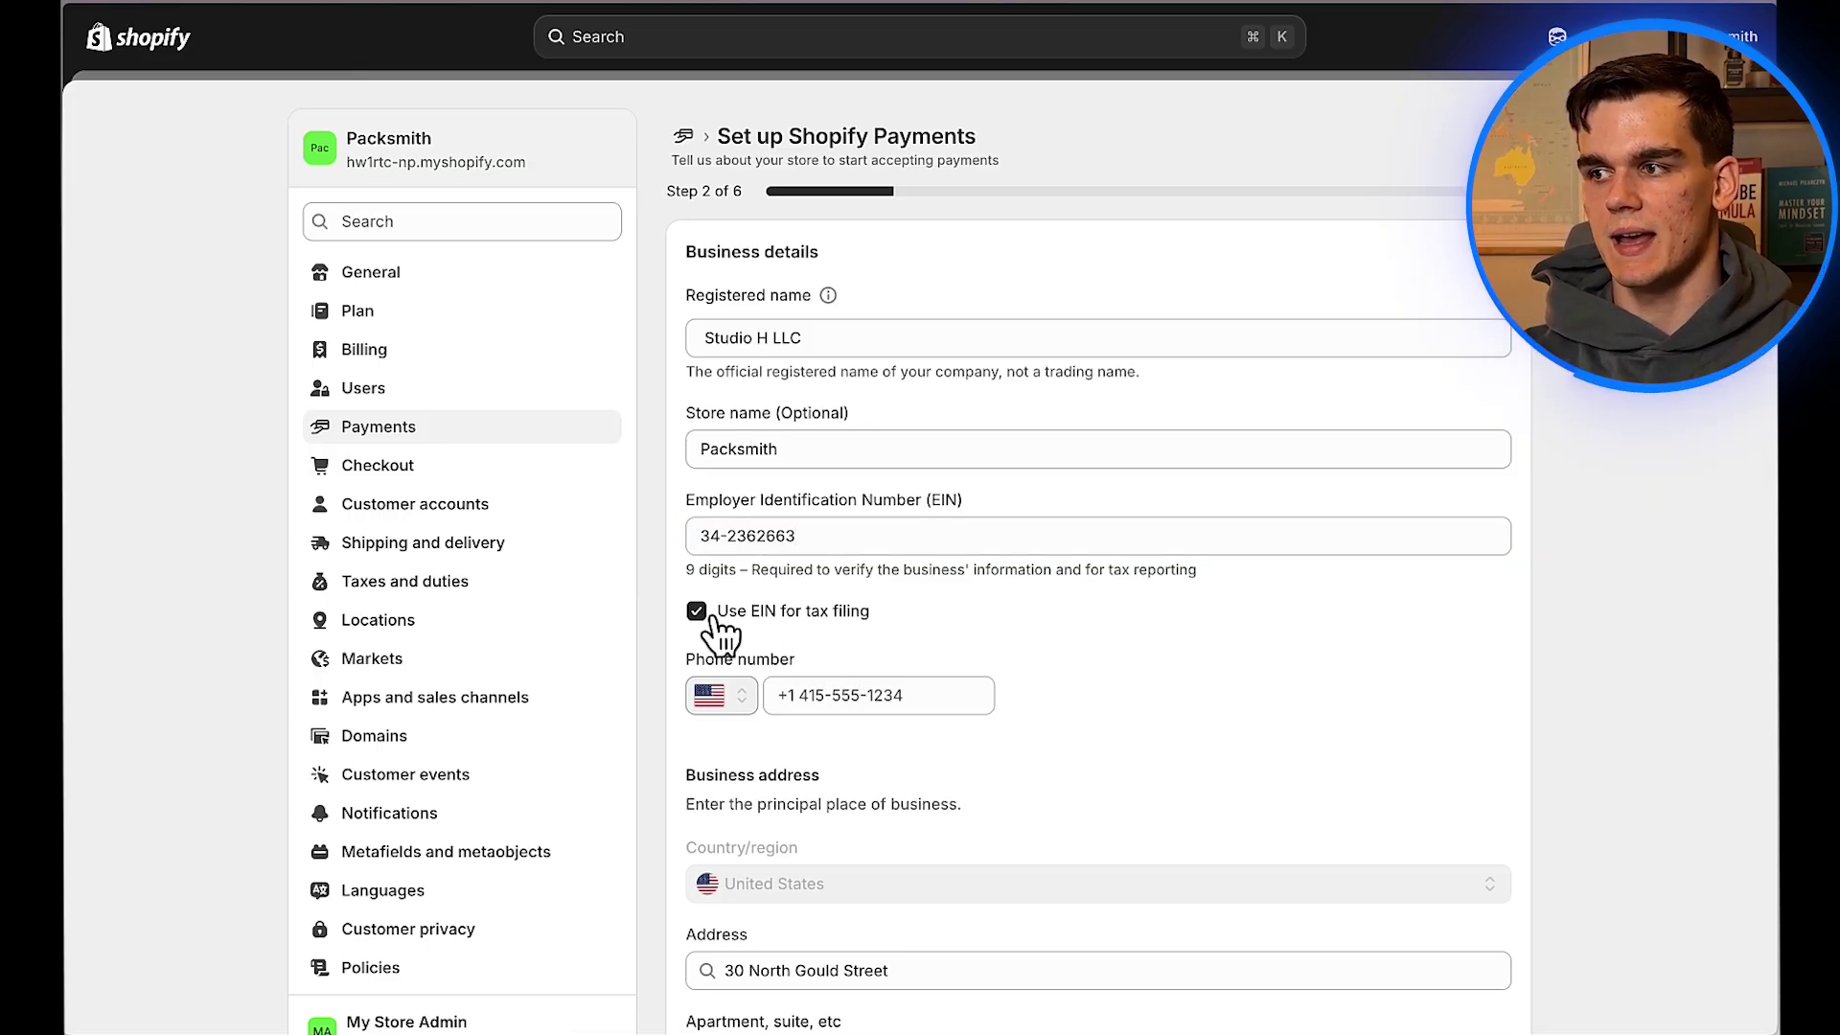
left_click(895, 694)
key("ctrl+v")
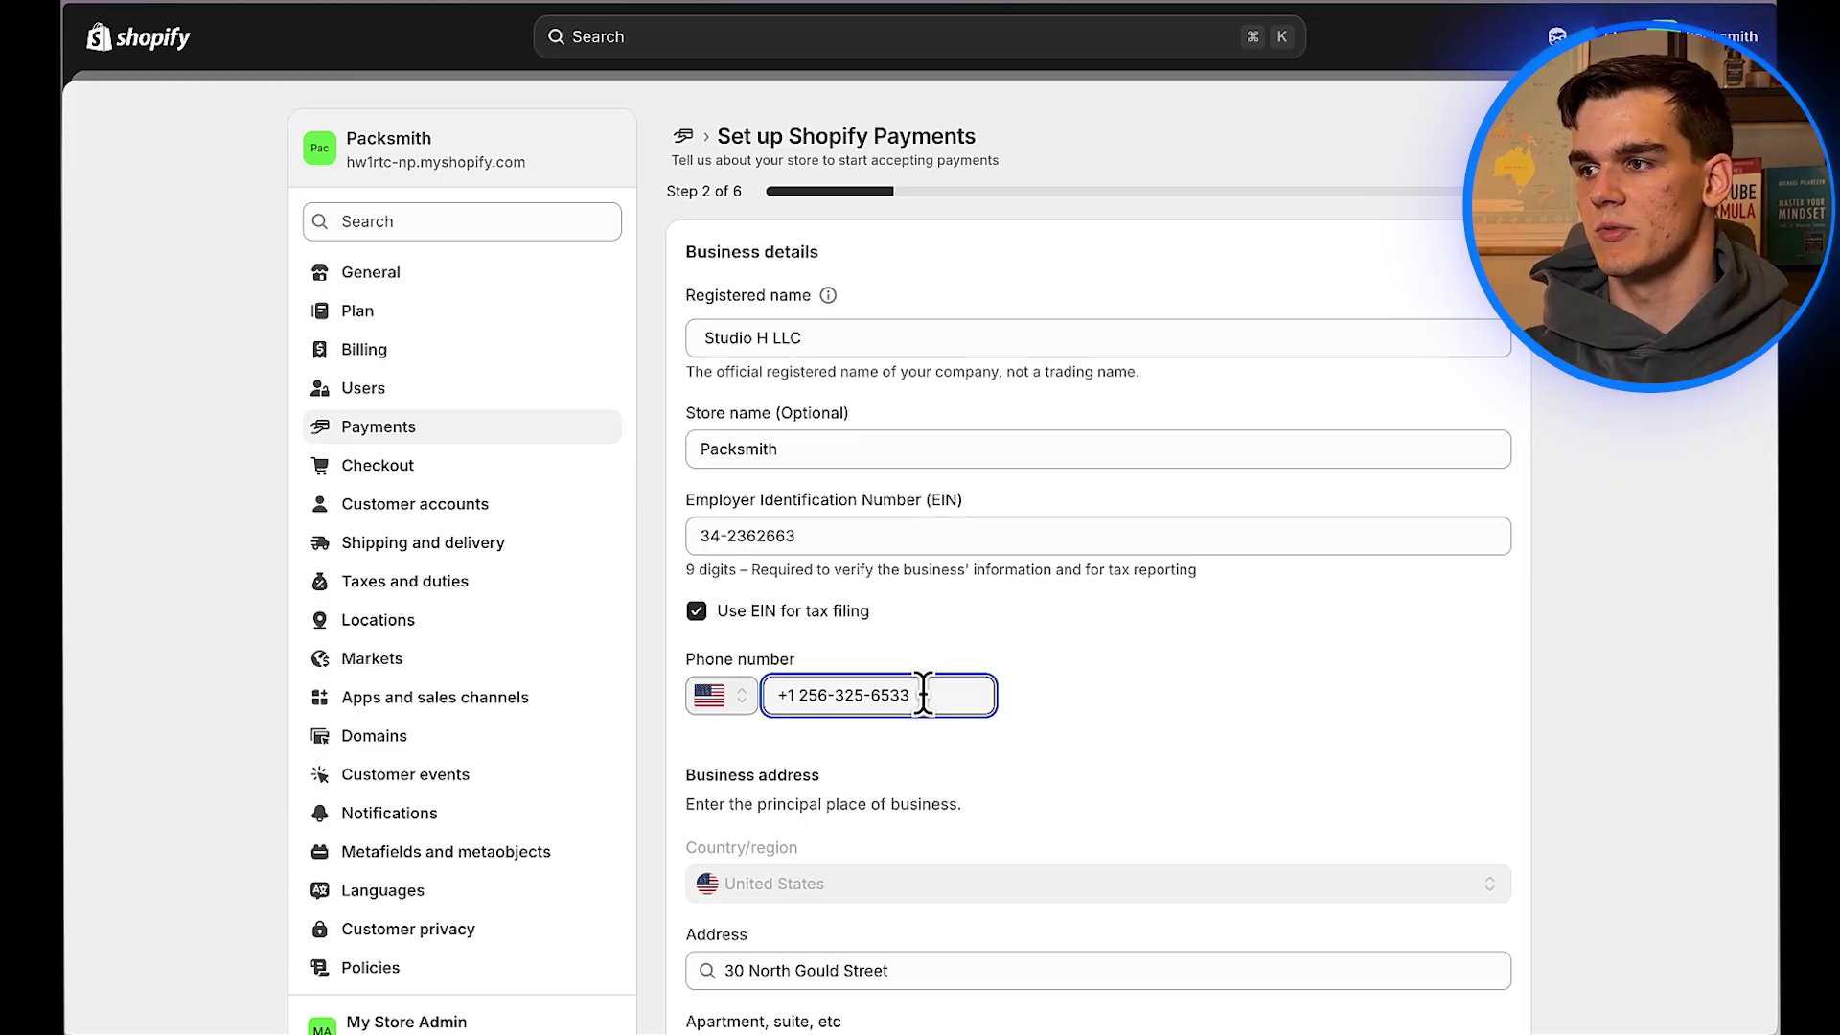
scroll(924, 695, "down", 5)
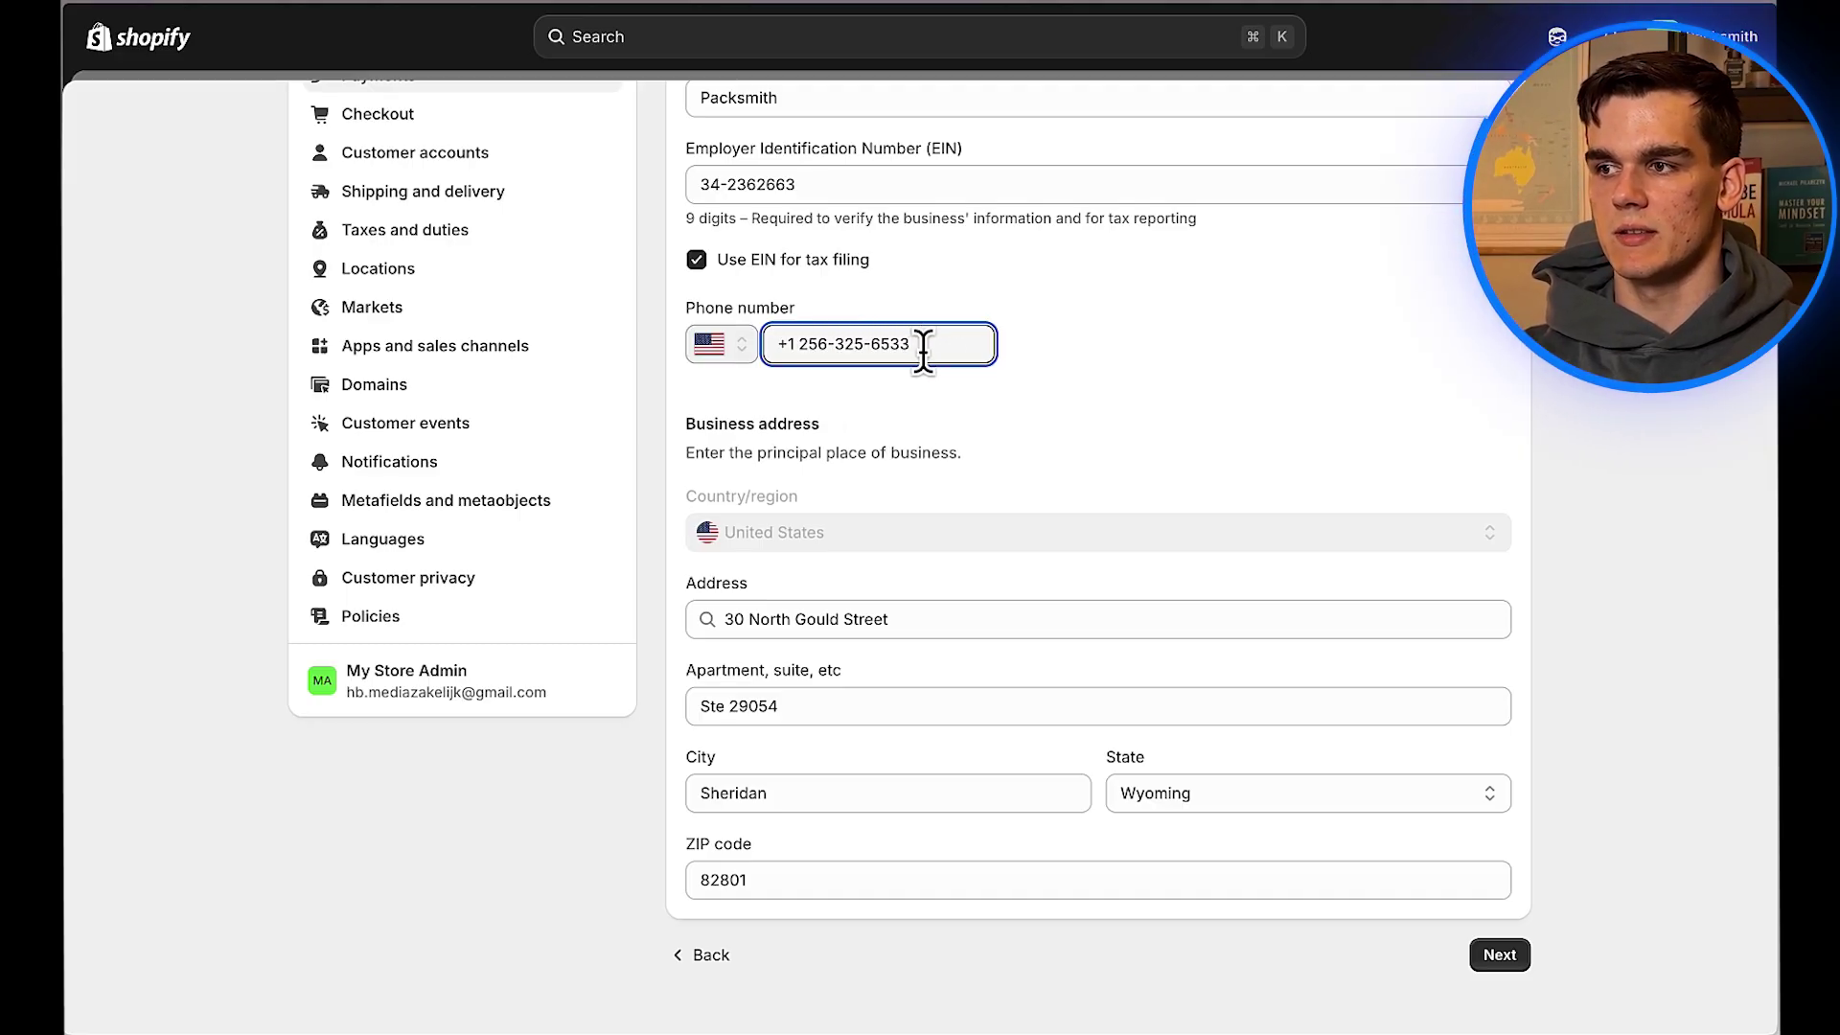
scroll(923, 353, "up", 1)
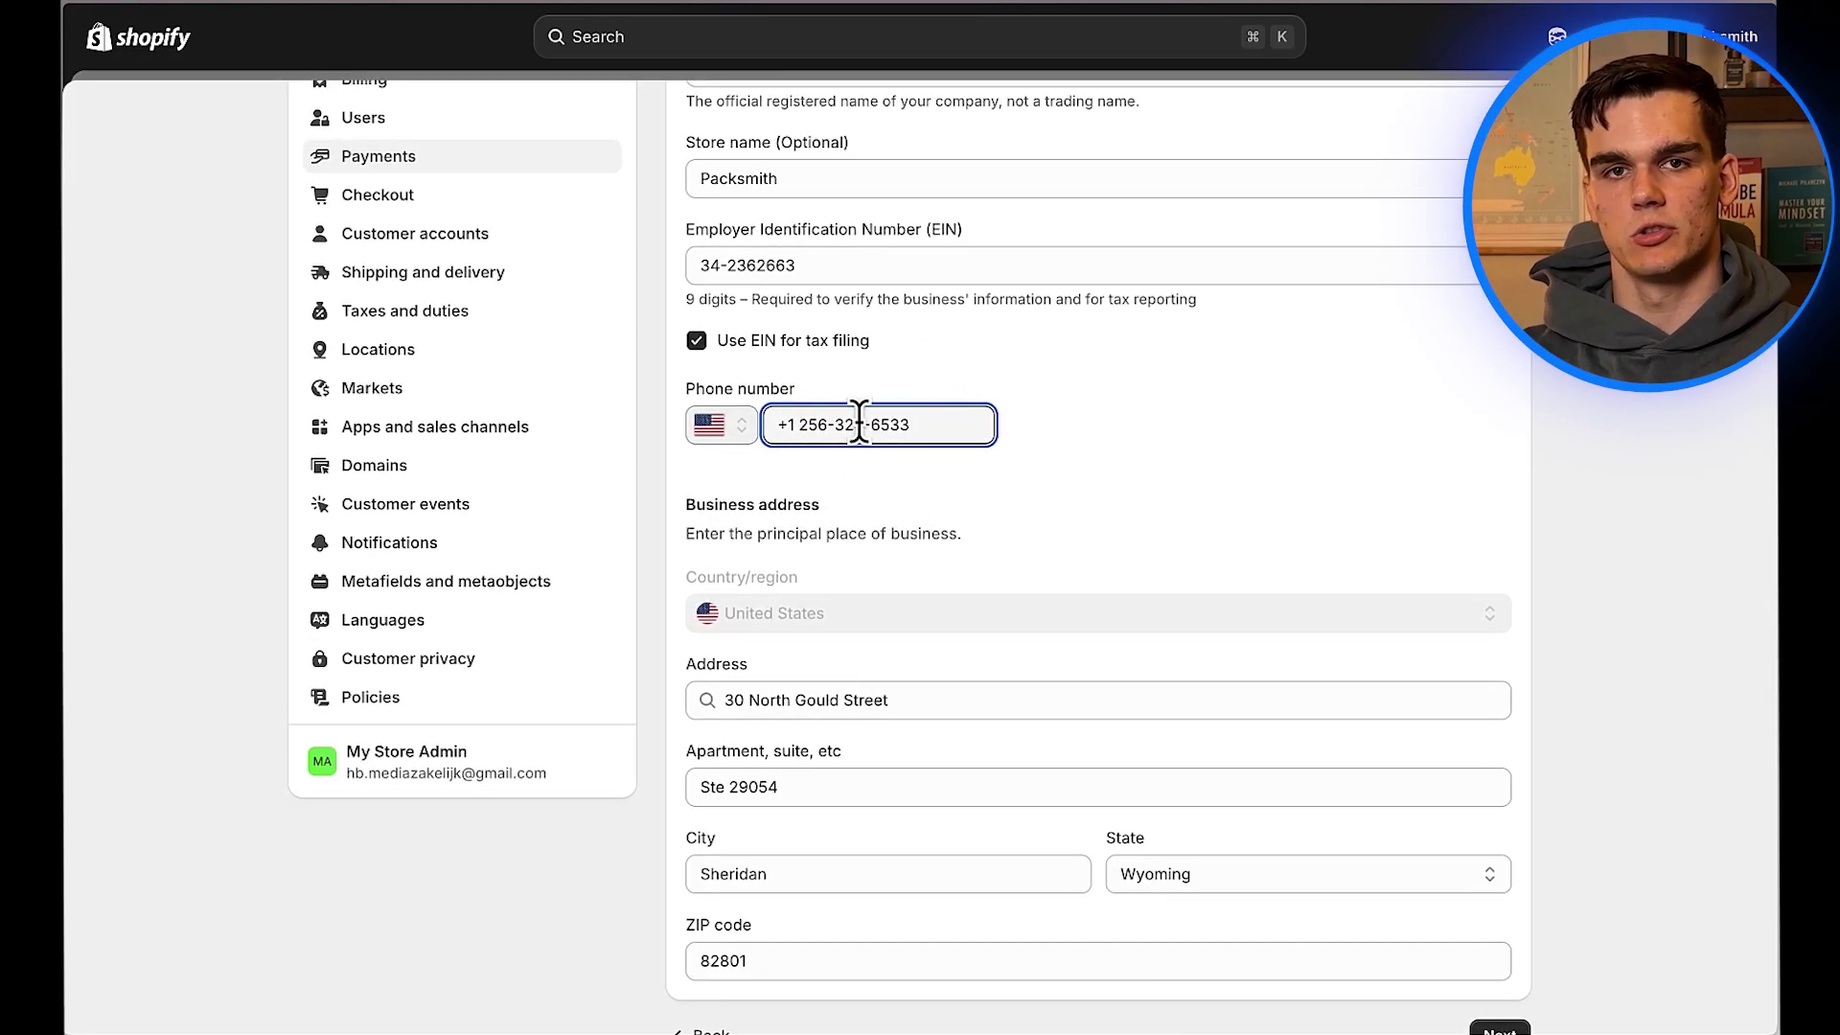
scroll(1409, 706, "down", 3)
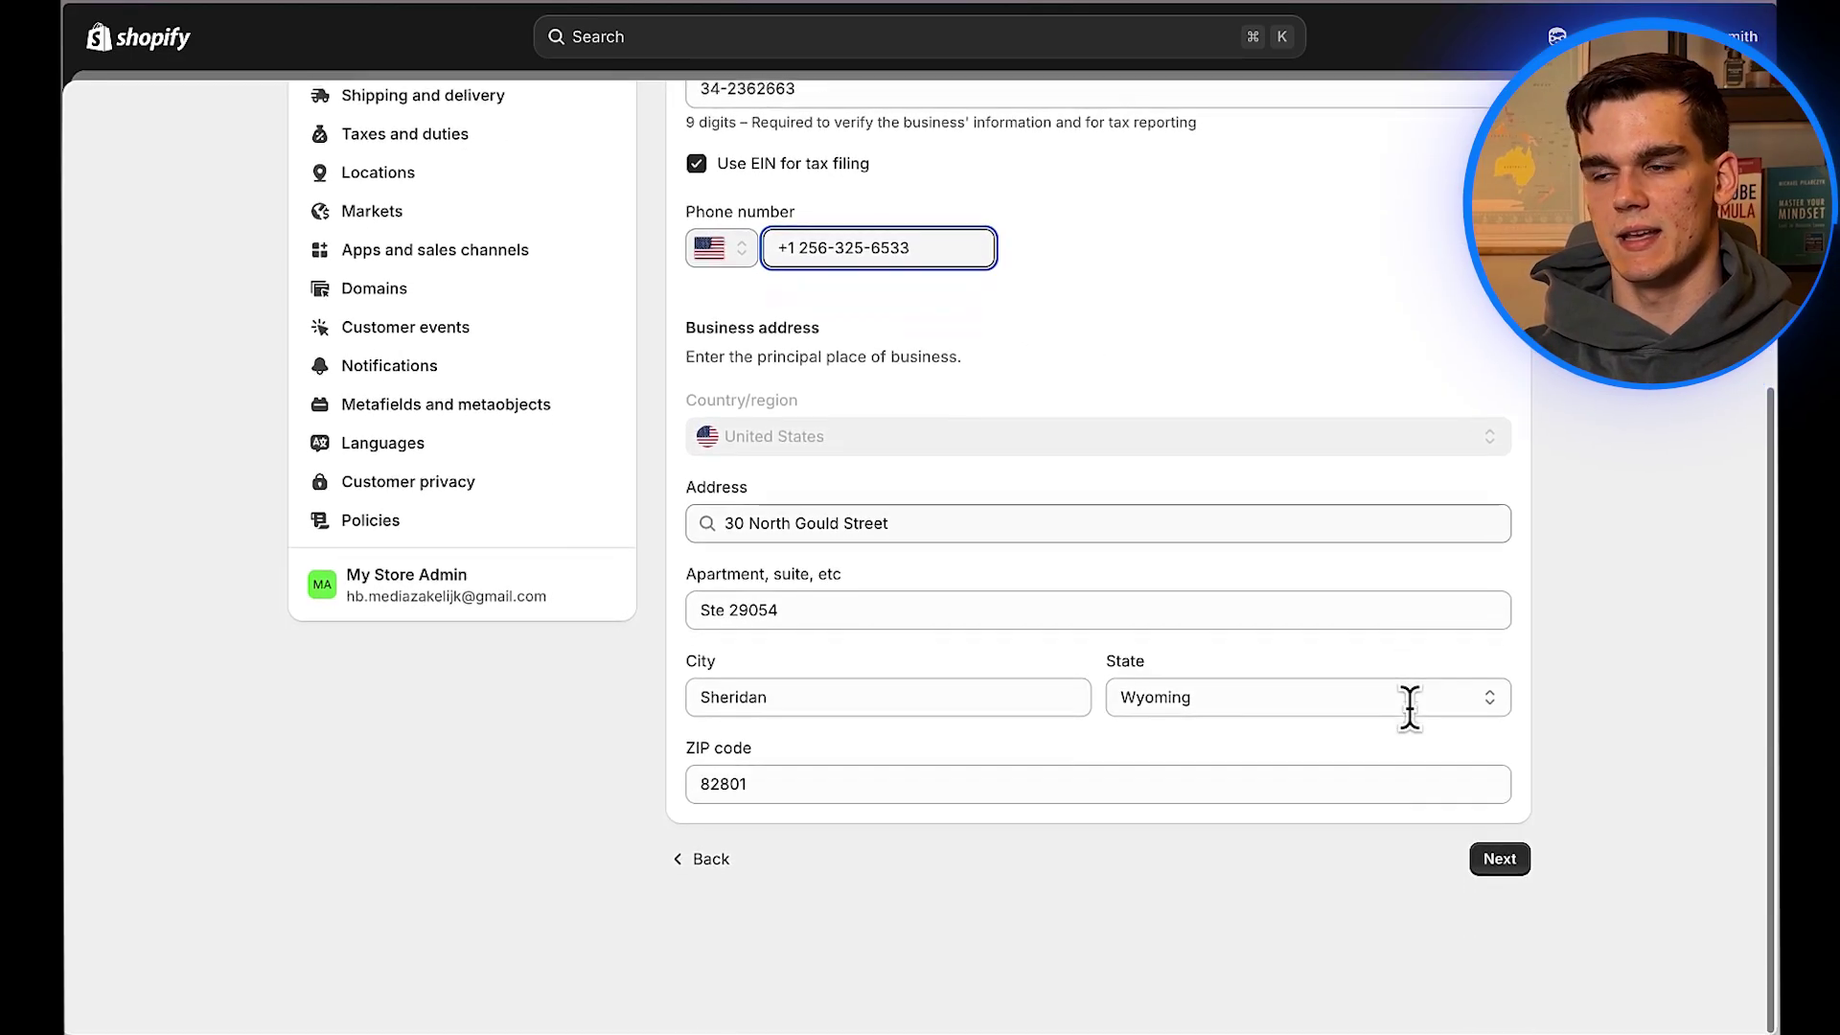
Step: Set the industry category to Software with the description 'I sell software'
left_click(1498, 859)
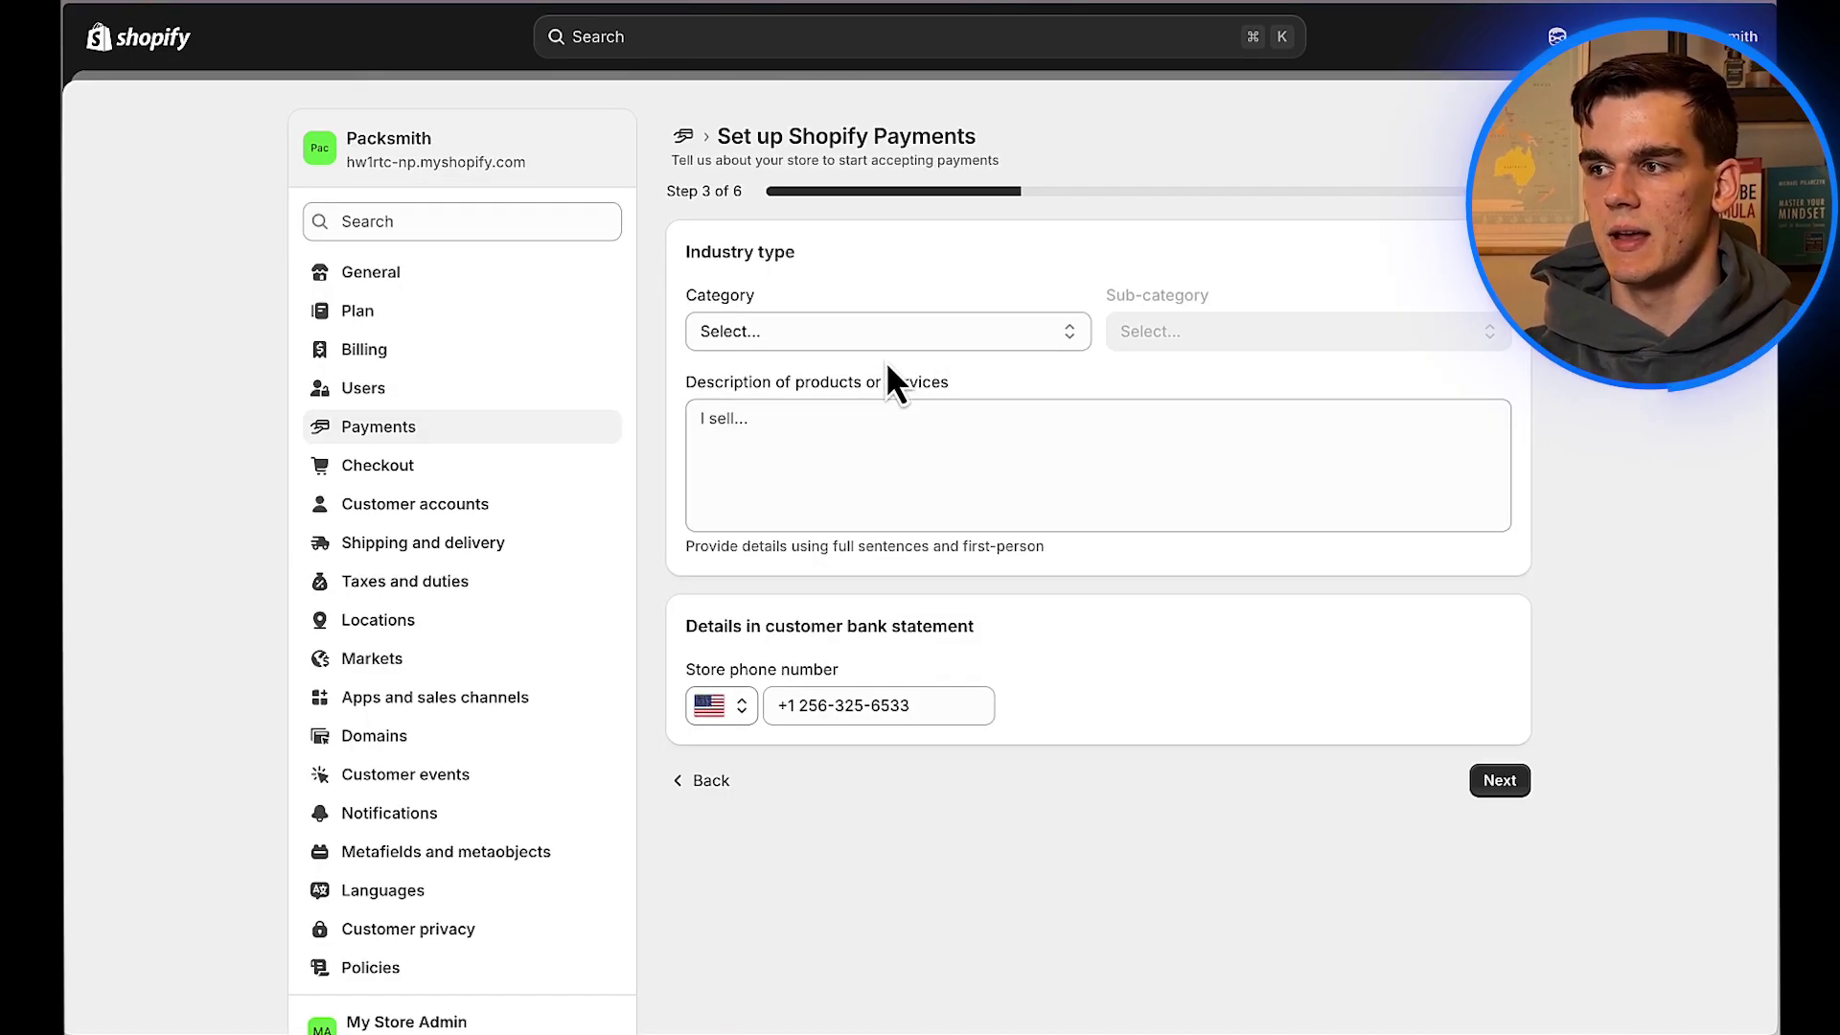
left_click(920, 345)
left_click(824, 362)
left_click(853, 446)
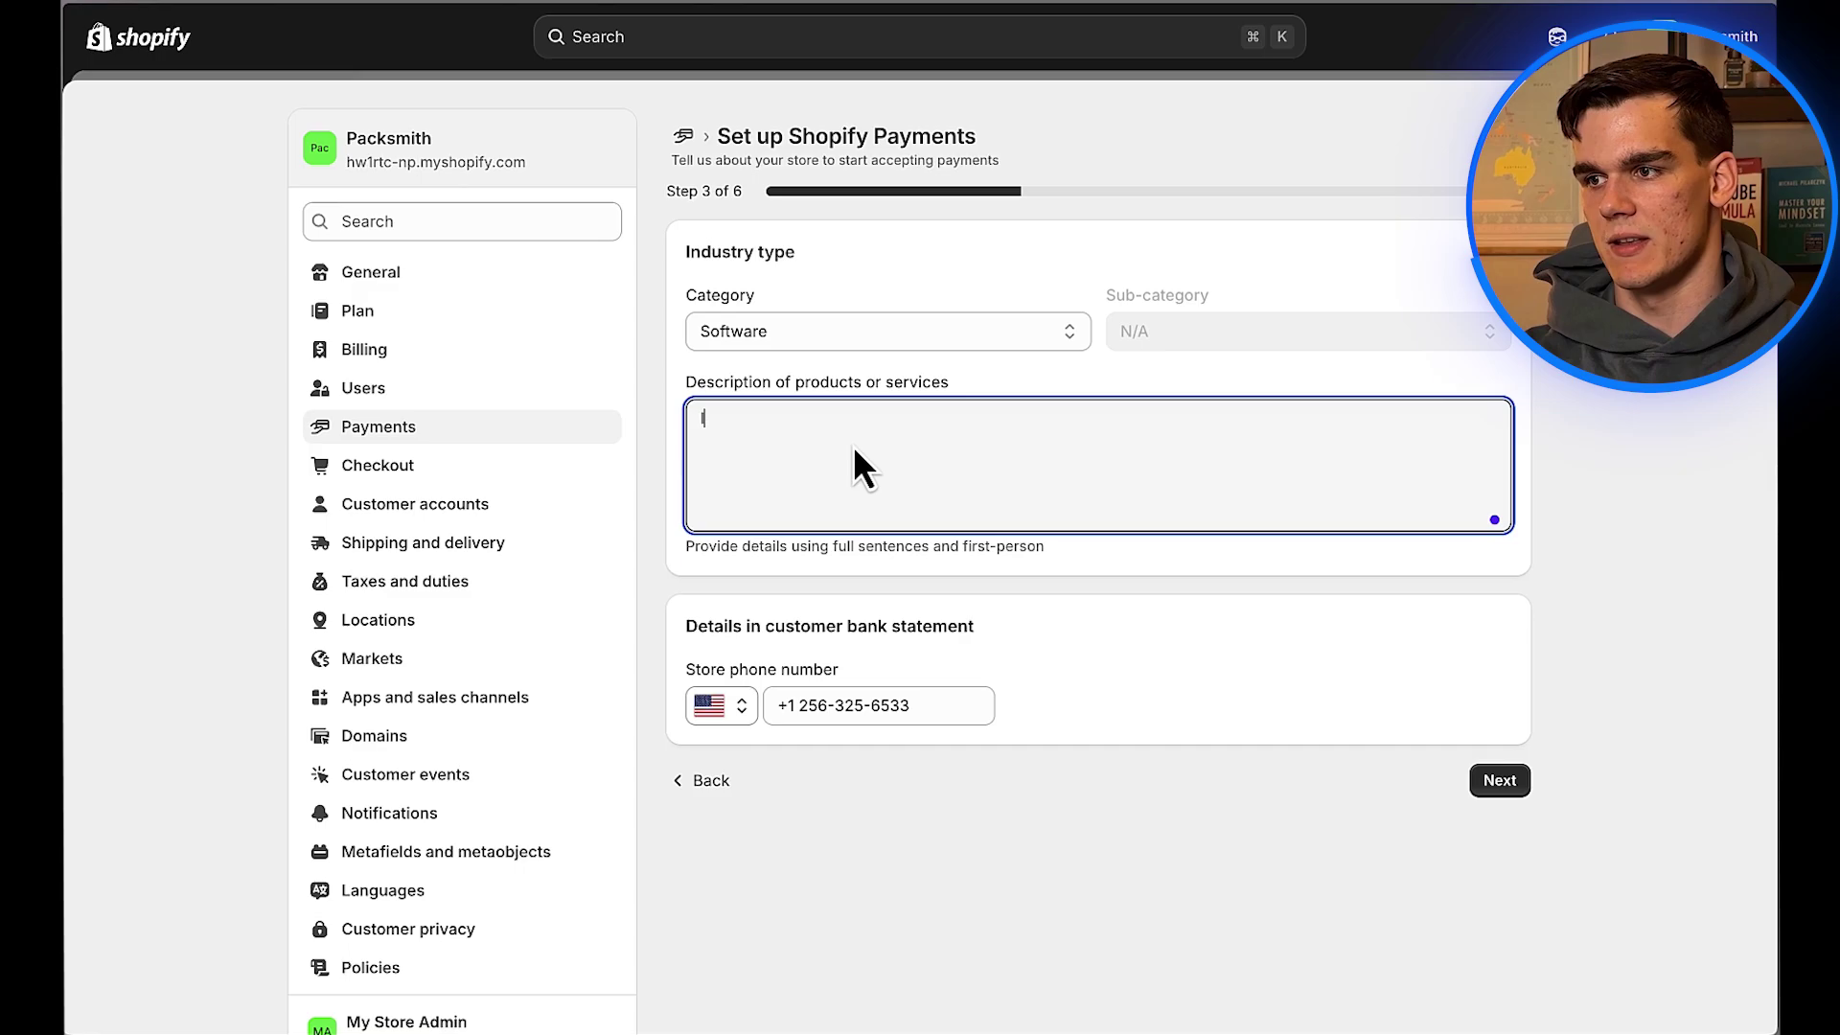
type("I sell software")
left_click(1499, 792)
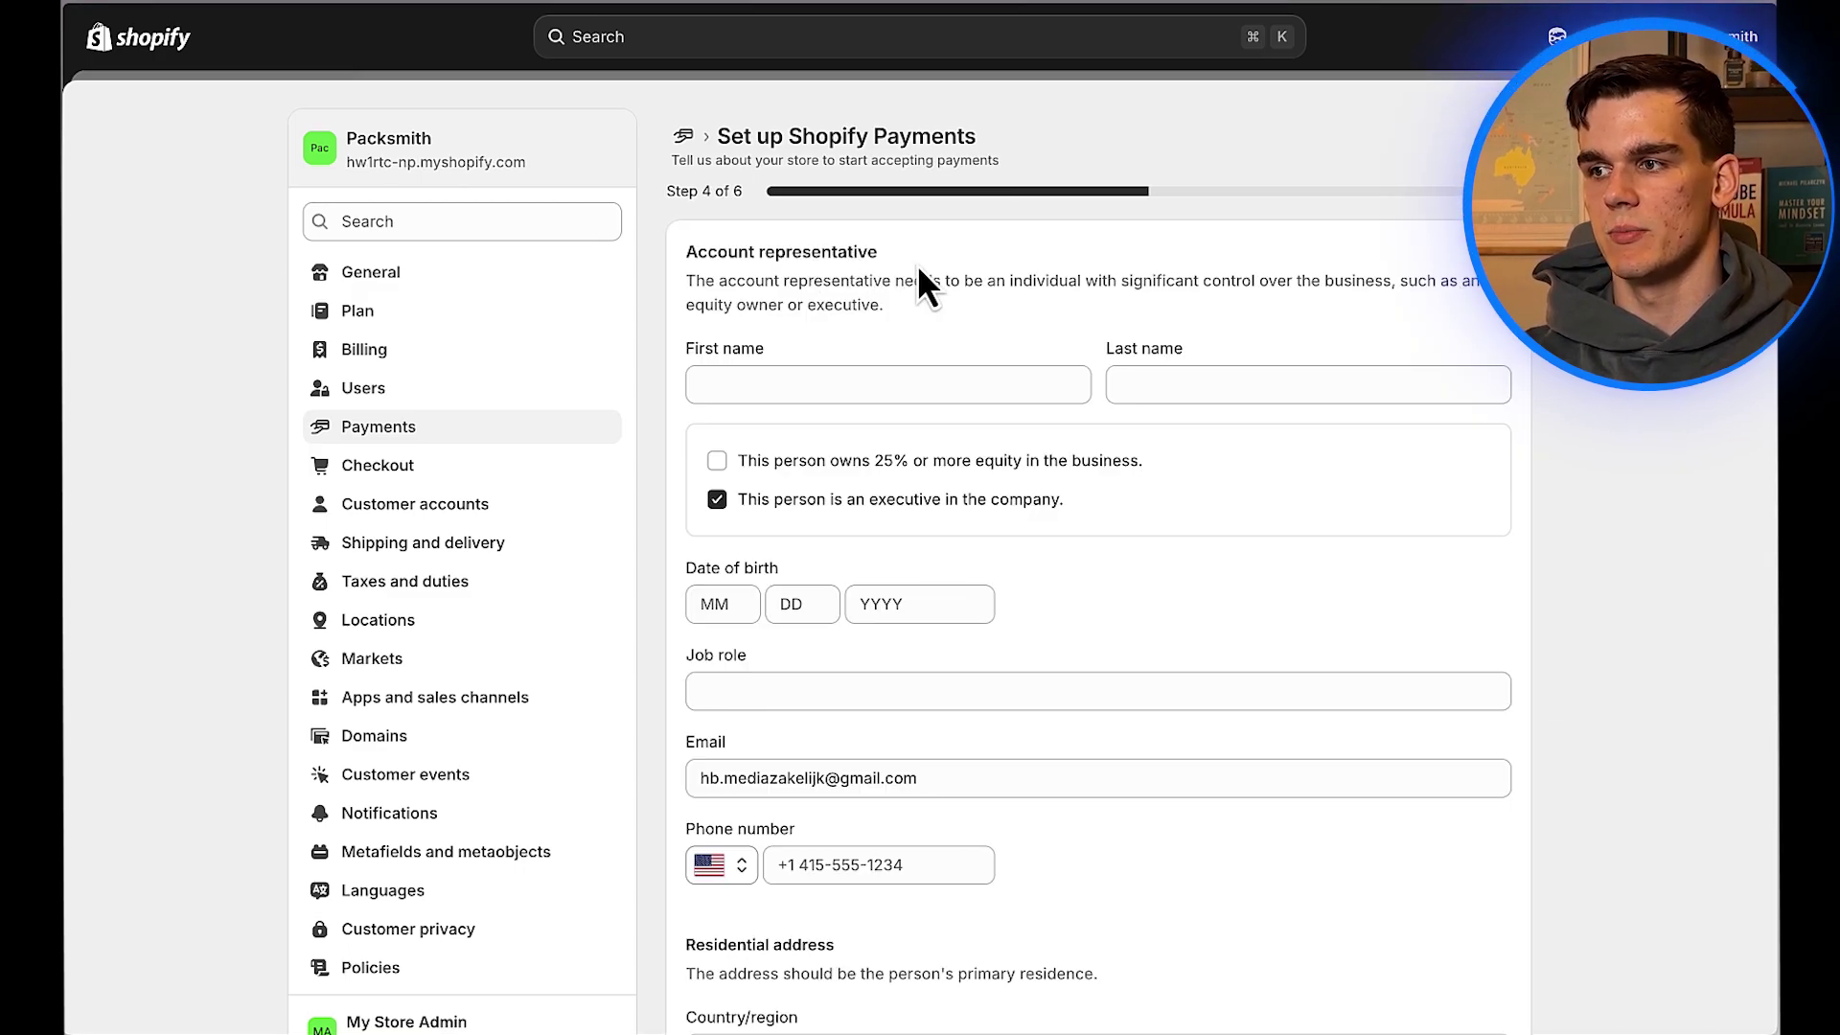
Step: Enter the account representative's first and last name
scroll(918, 270, "down", 3)
scroll(918, 270, "up", 2)
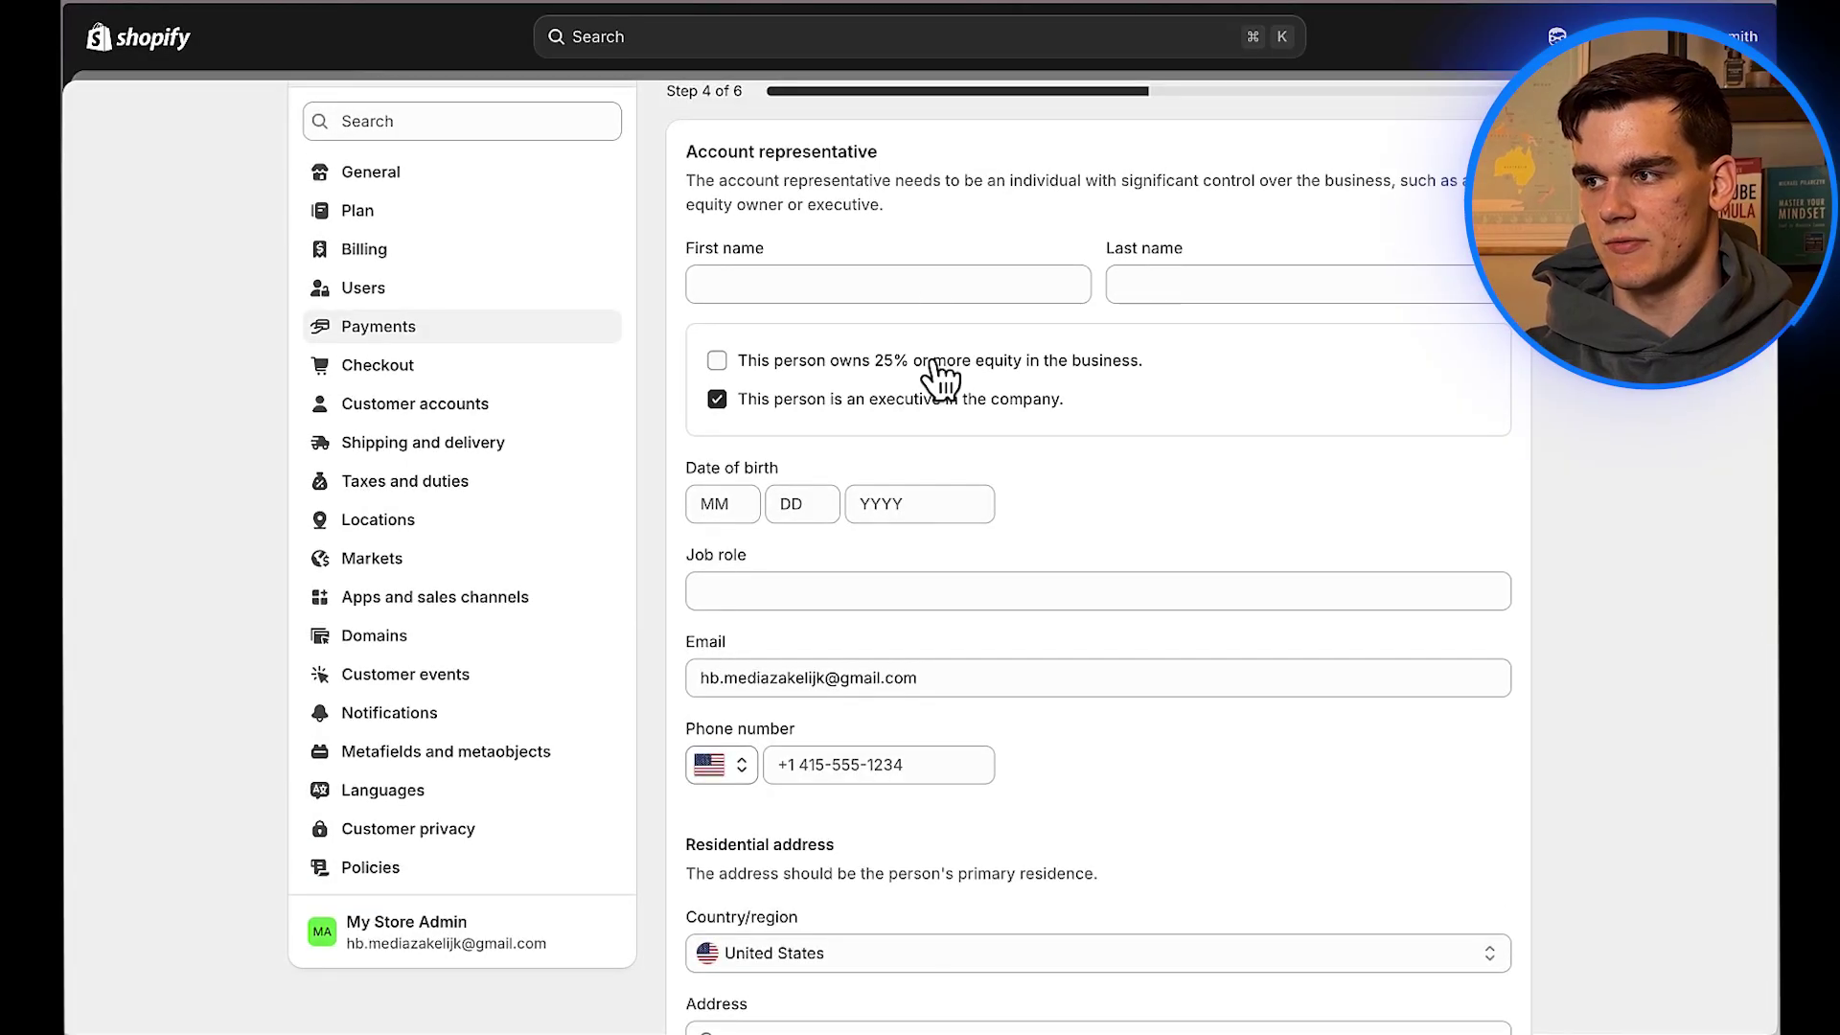
left_click(854, 278)
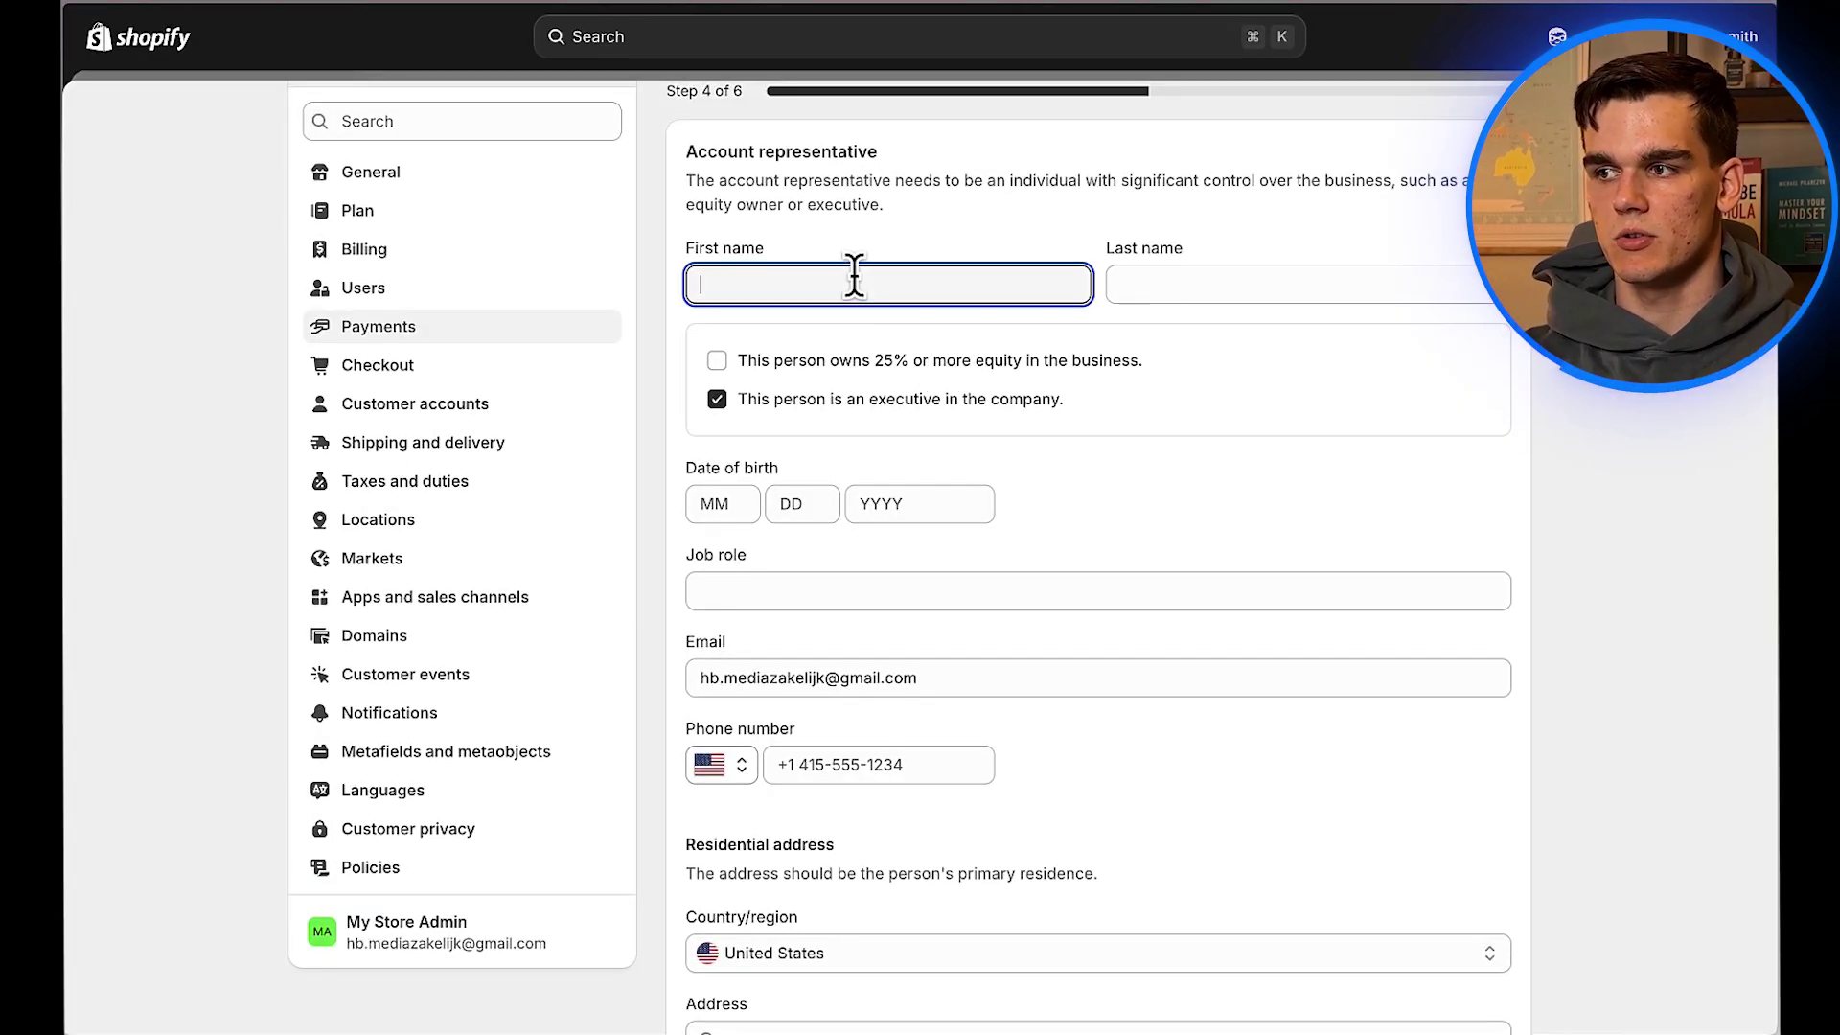
key("Tab")
type("Smith")
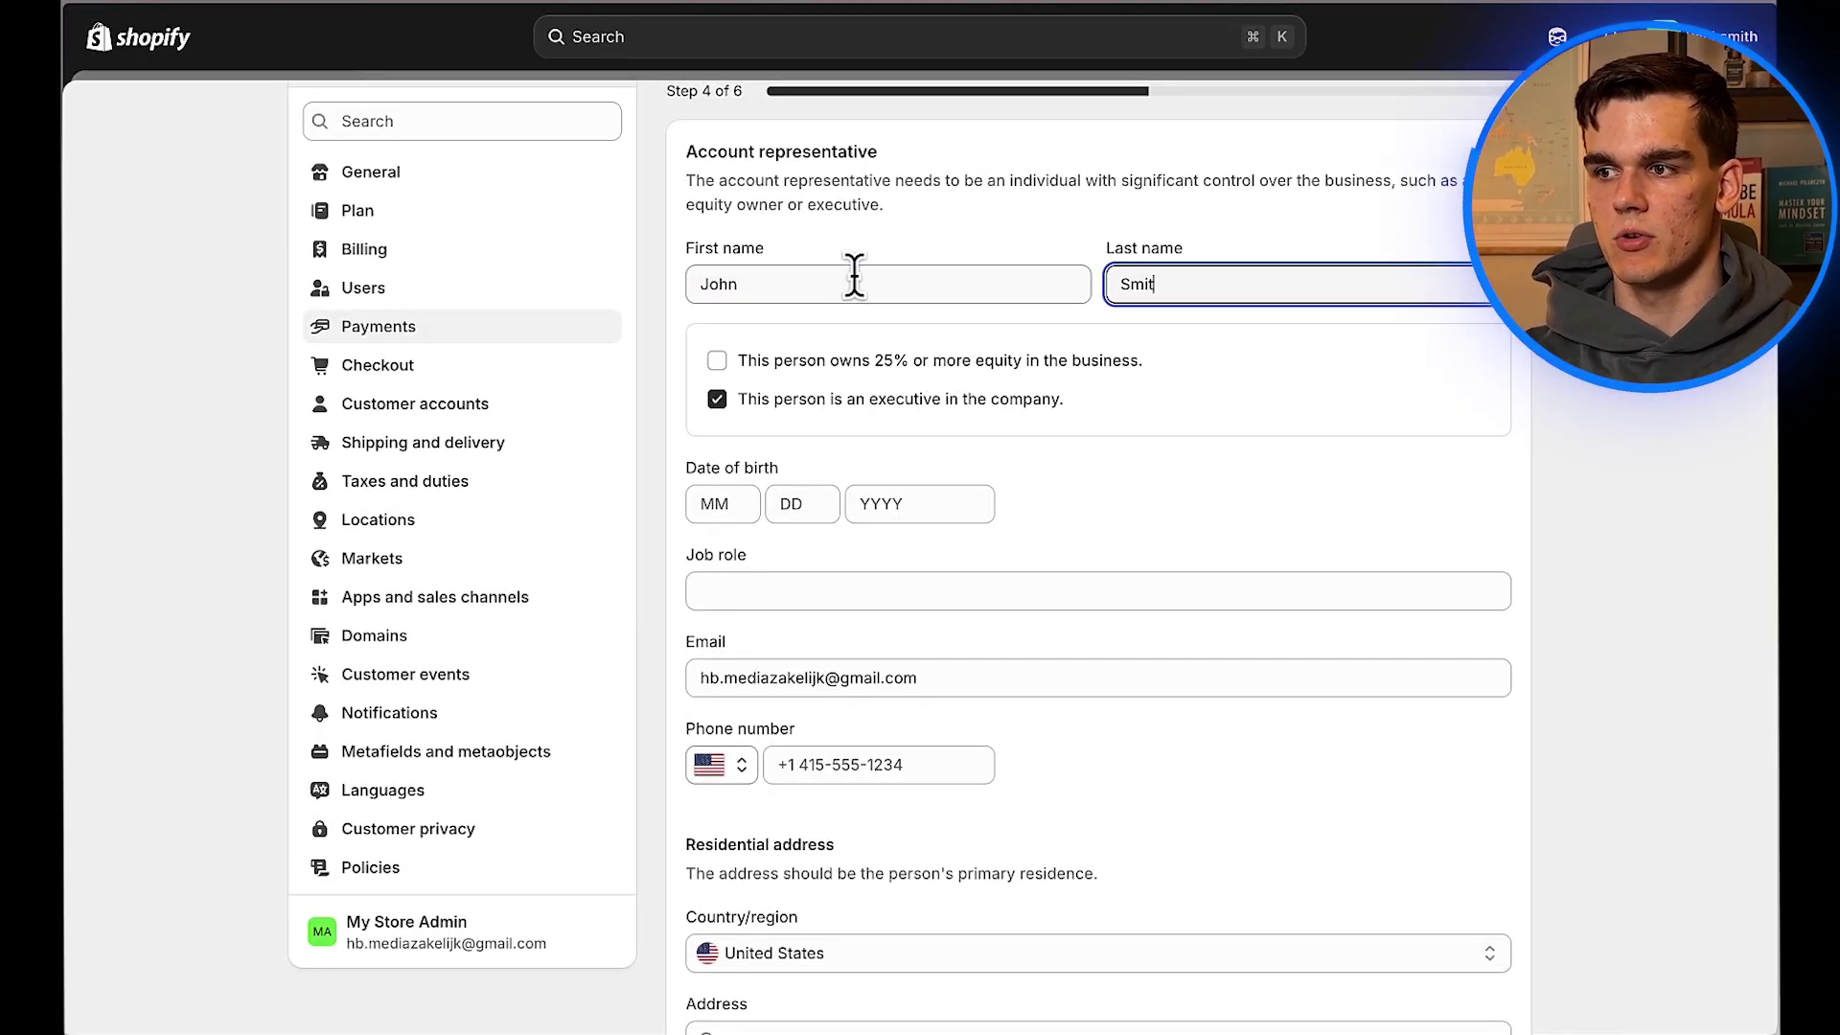
left_click(1229, 312)
Step: Set the representative's residence country to Netherlands and submit the representative details
scroll(1117, 652, "down", 1)
scroll(1117, 652, "down", 3)
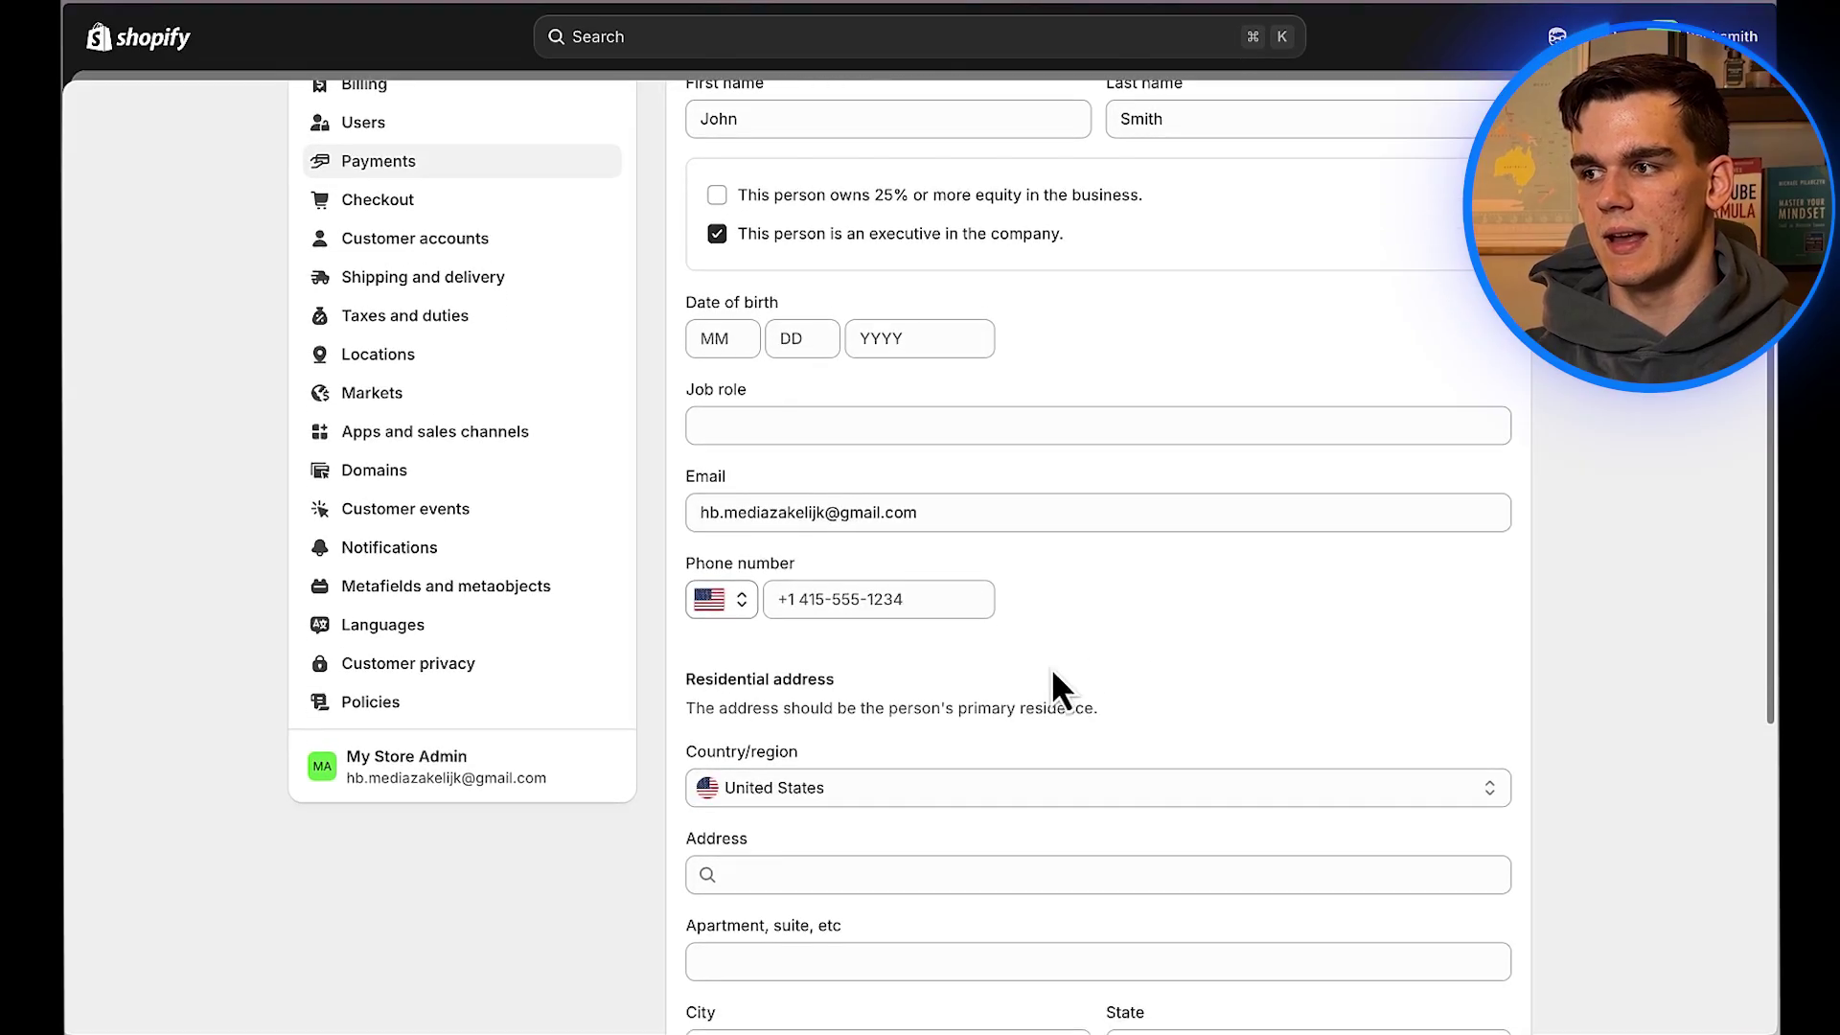
left_click(941, 788)
scroll(941, 789, "up", 10)
scroll(941, 790, "up", 8)
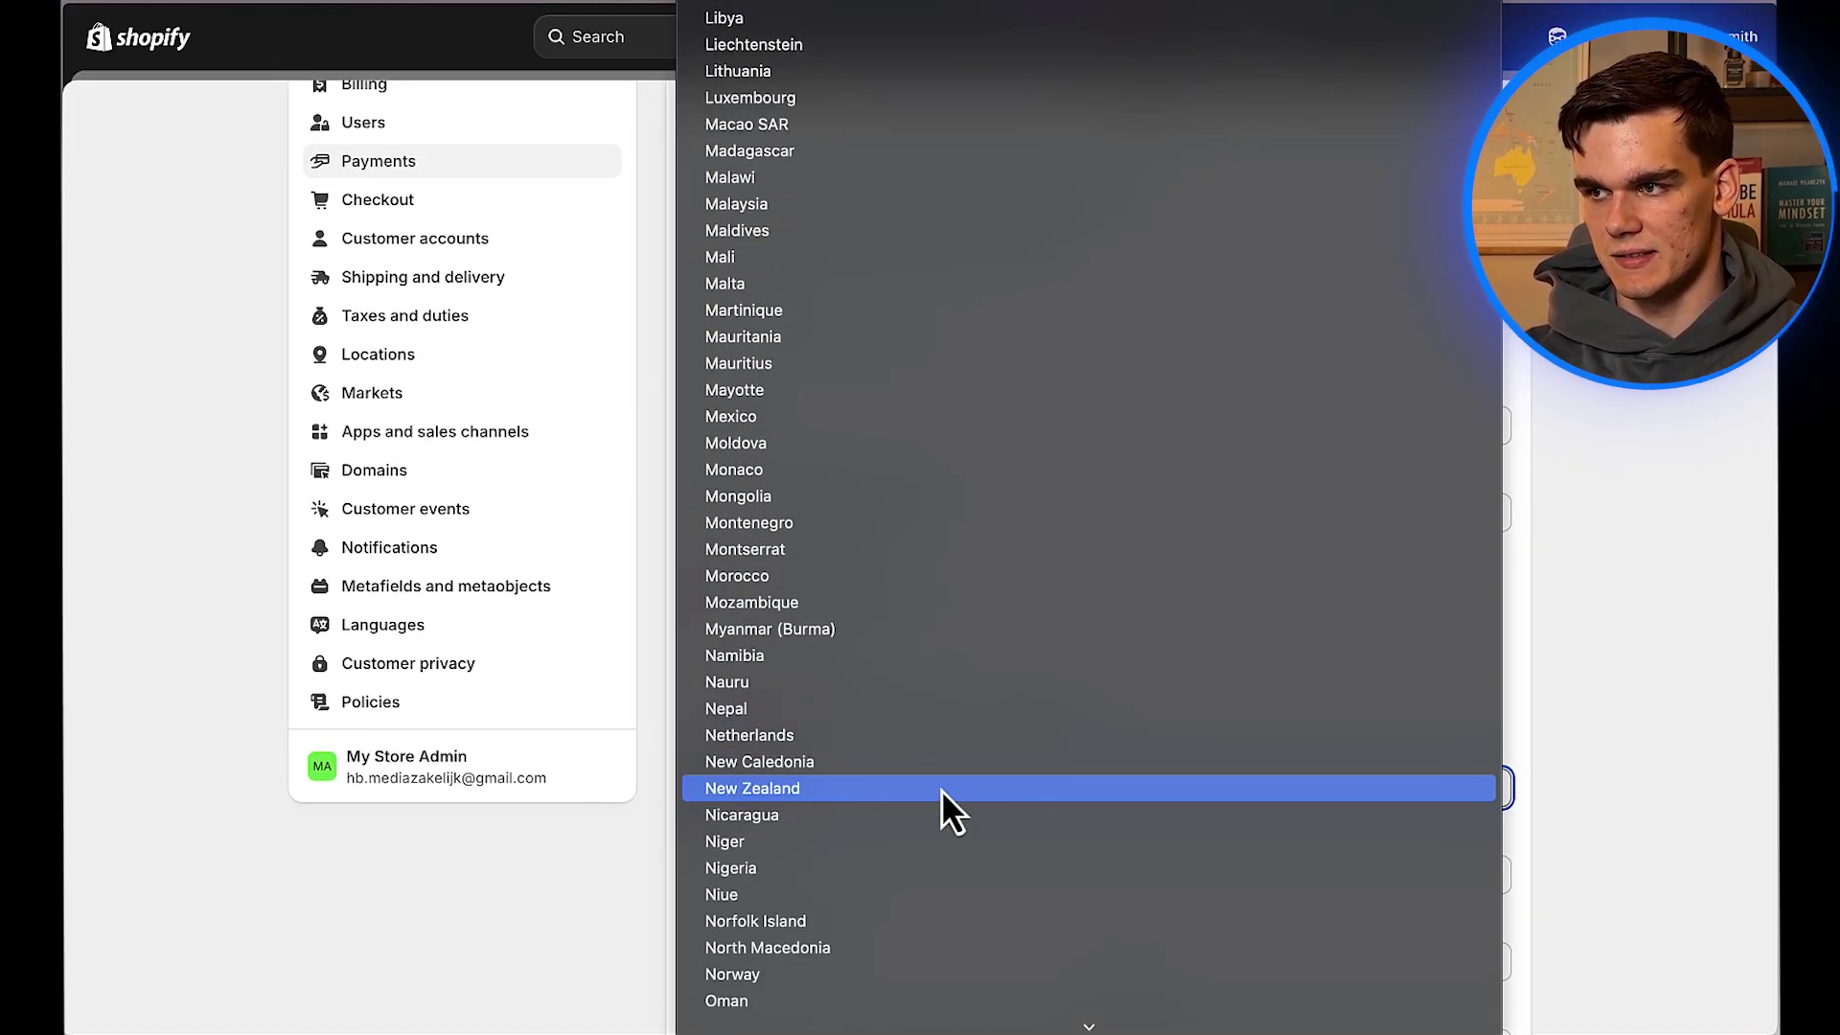
left_click(836, 734)
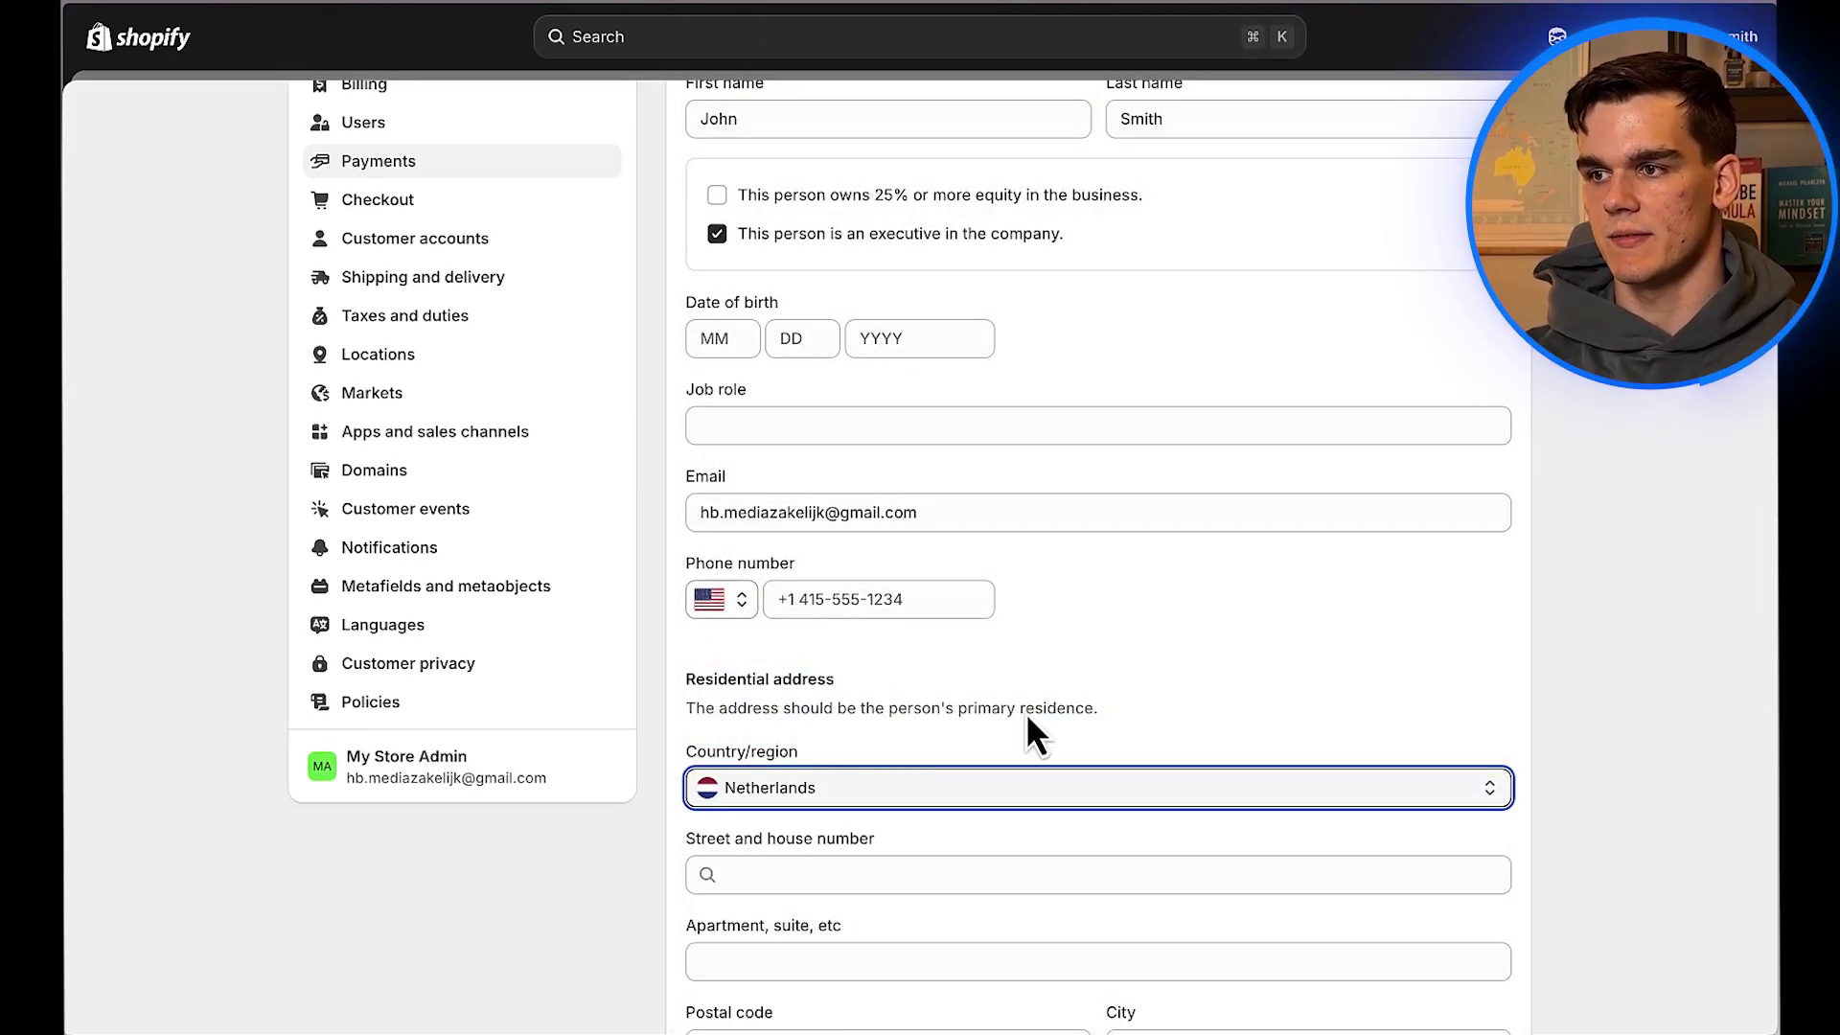
scroll(1025, 711, "down", 10)
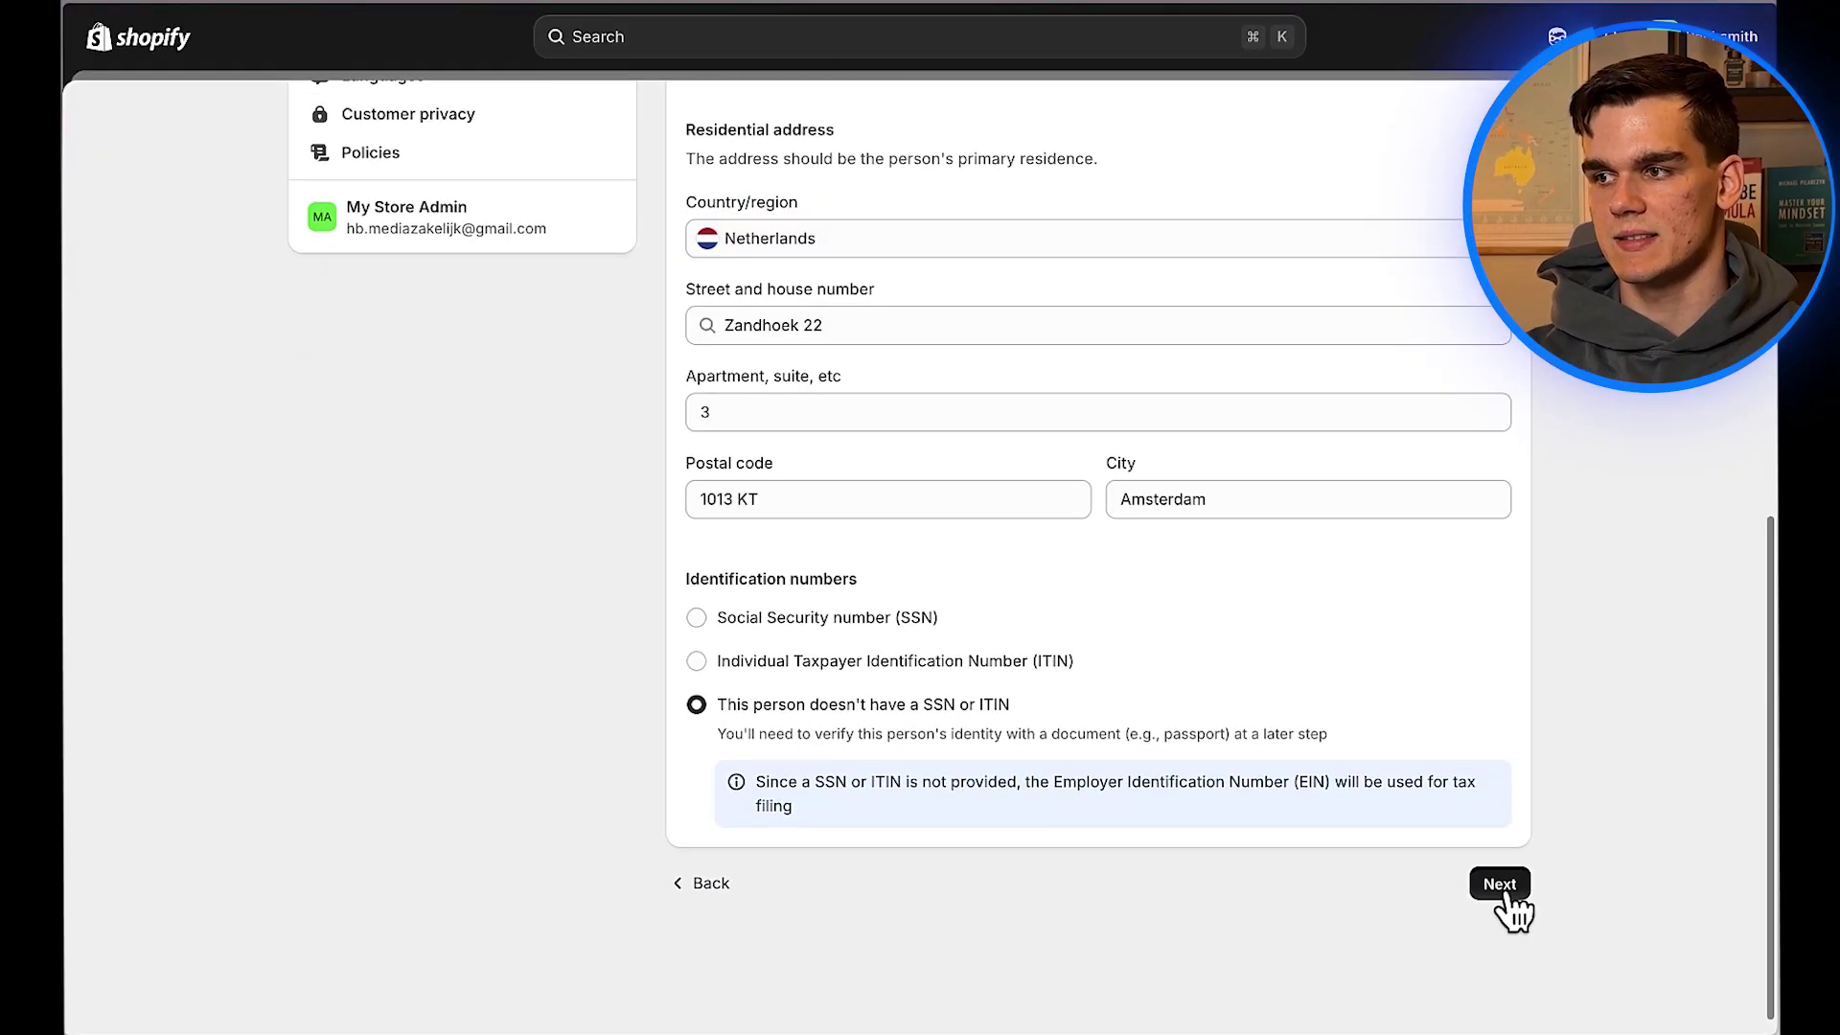
left_click(1503, 886)
Step: Skip past equity ownership and review the step 6 summary
left_click(1493, 547)
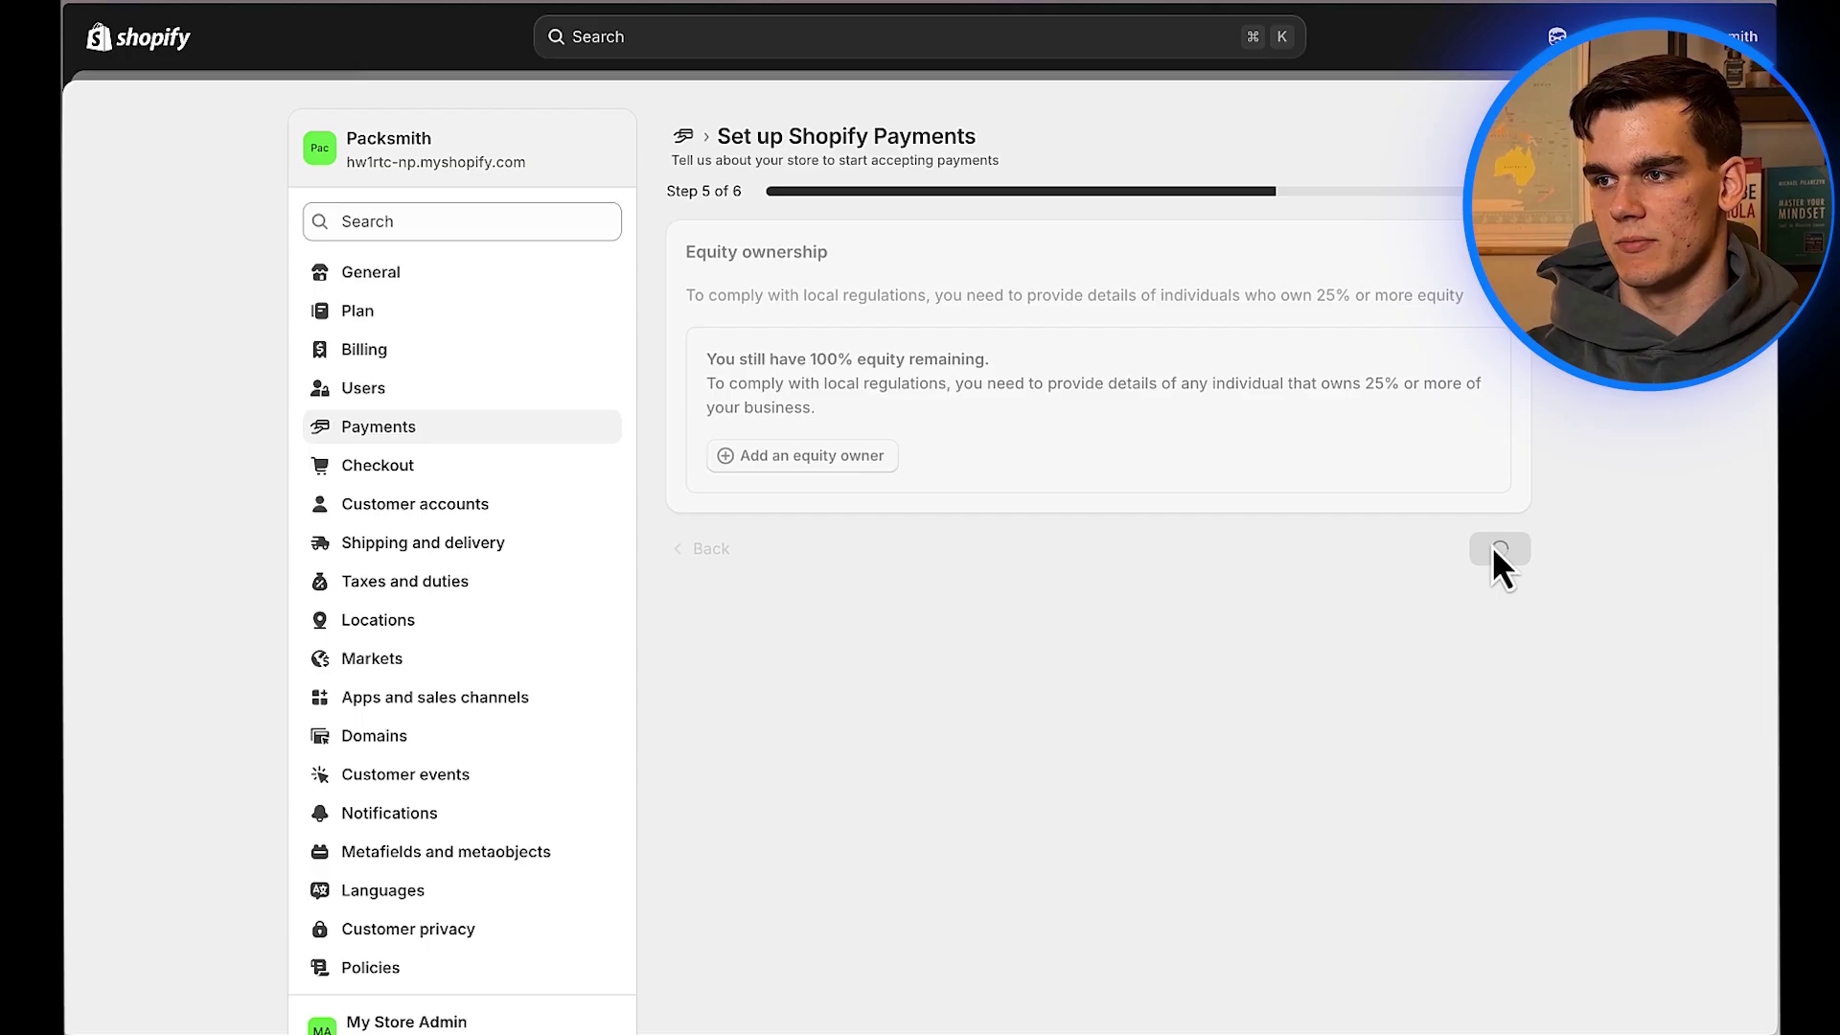
scroll(1099, 399, "down", 2)
scroll(1098, 412, "down", 3)
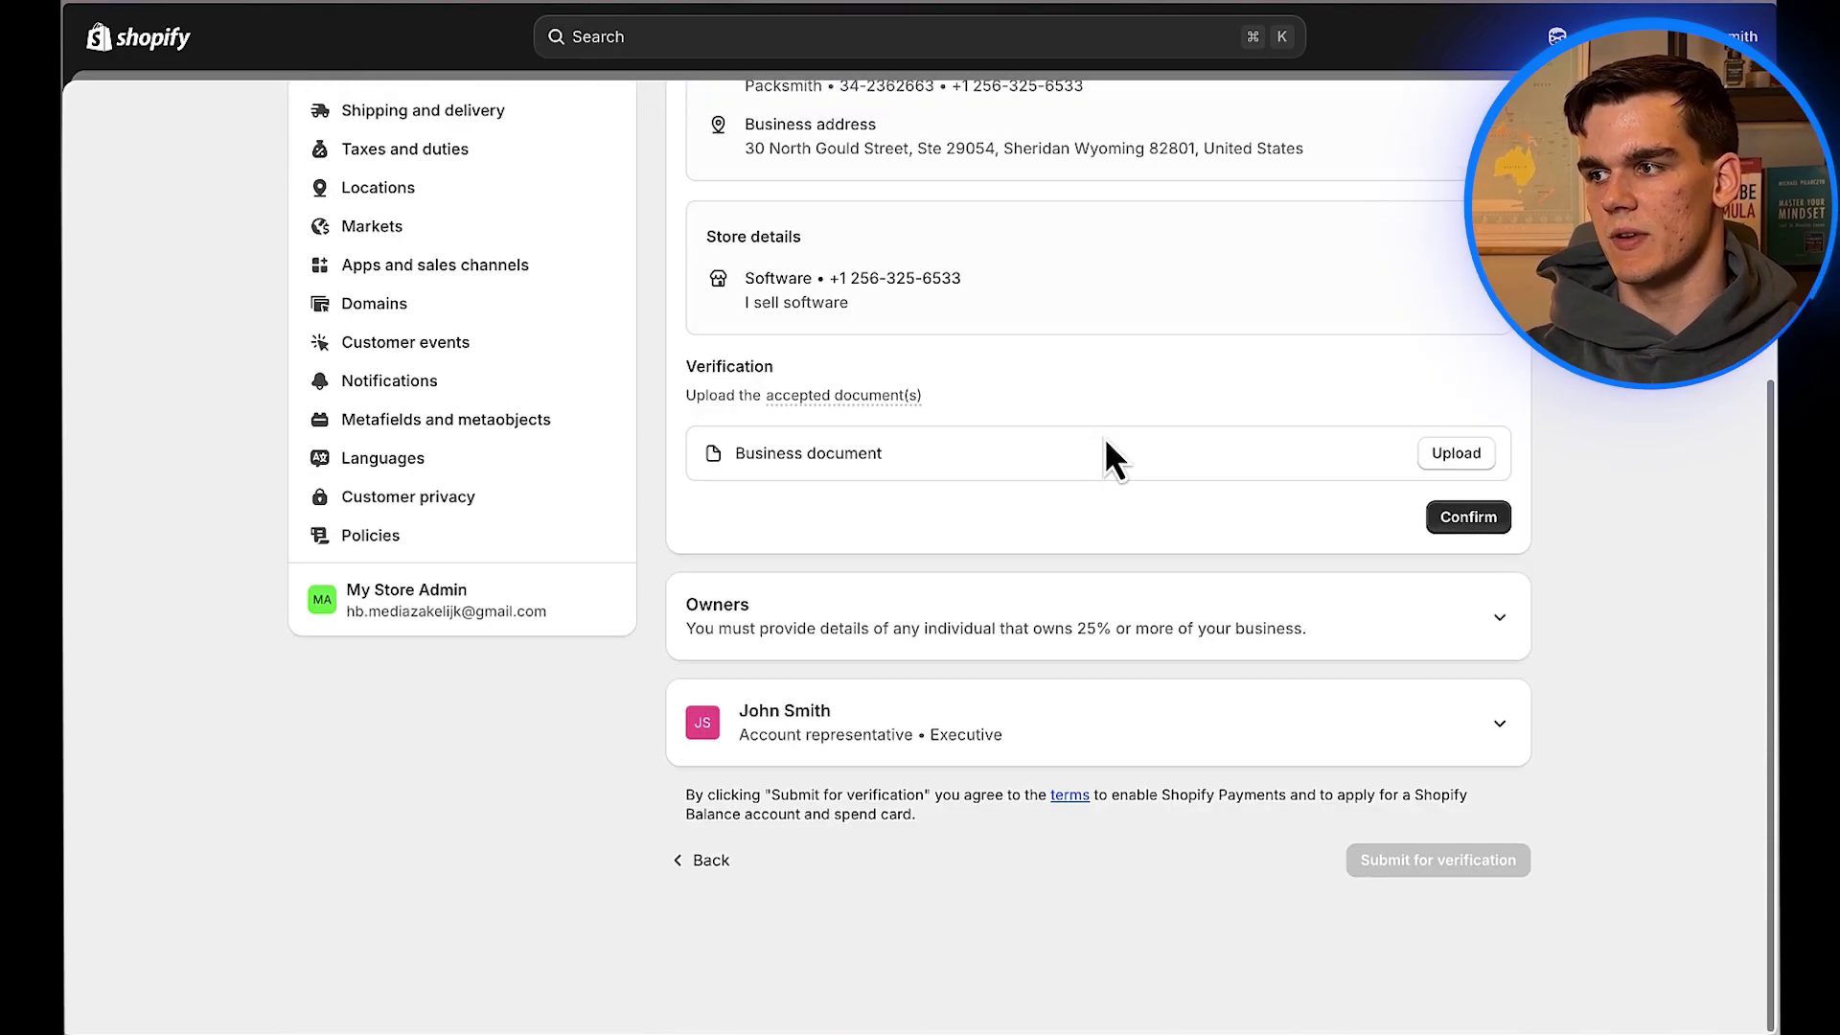
scroll(1109, 452, "up", 5)
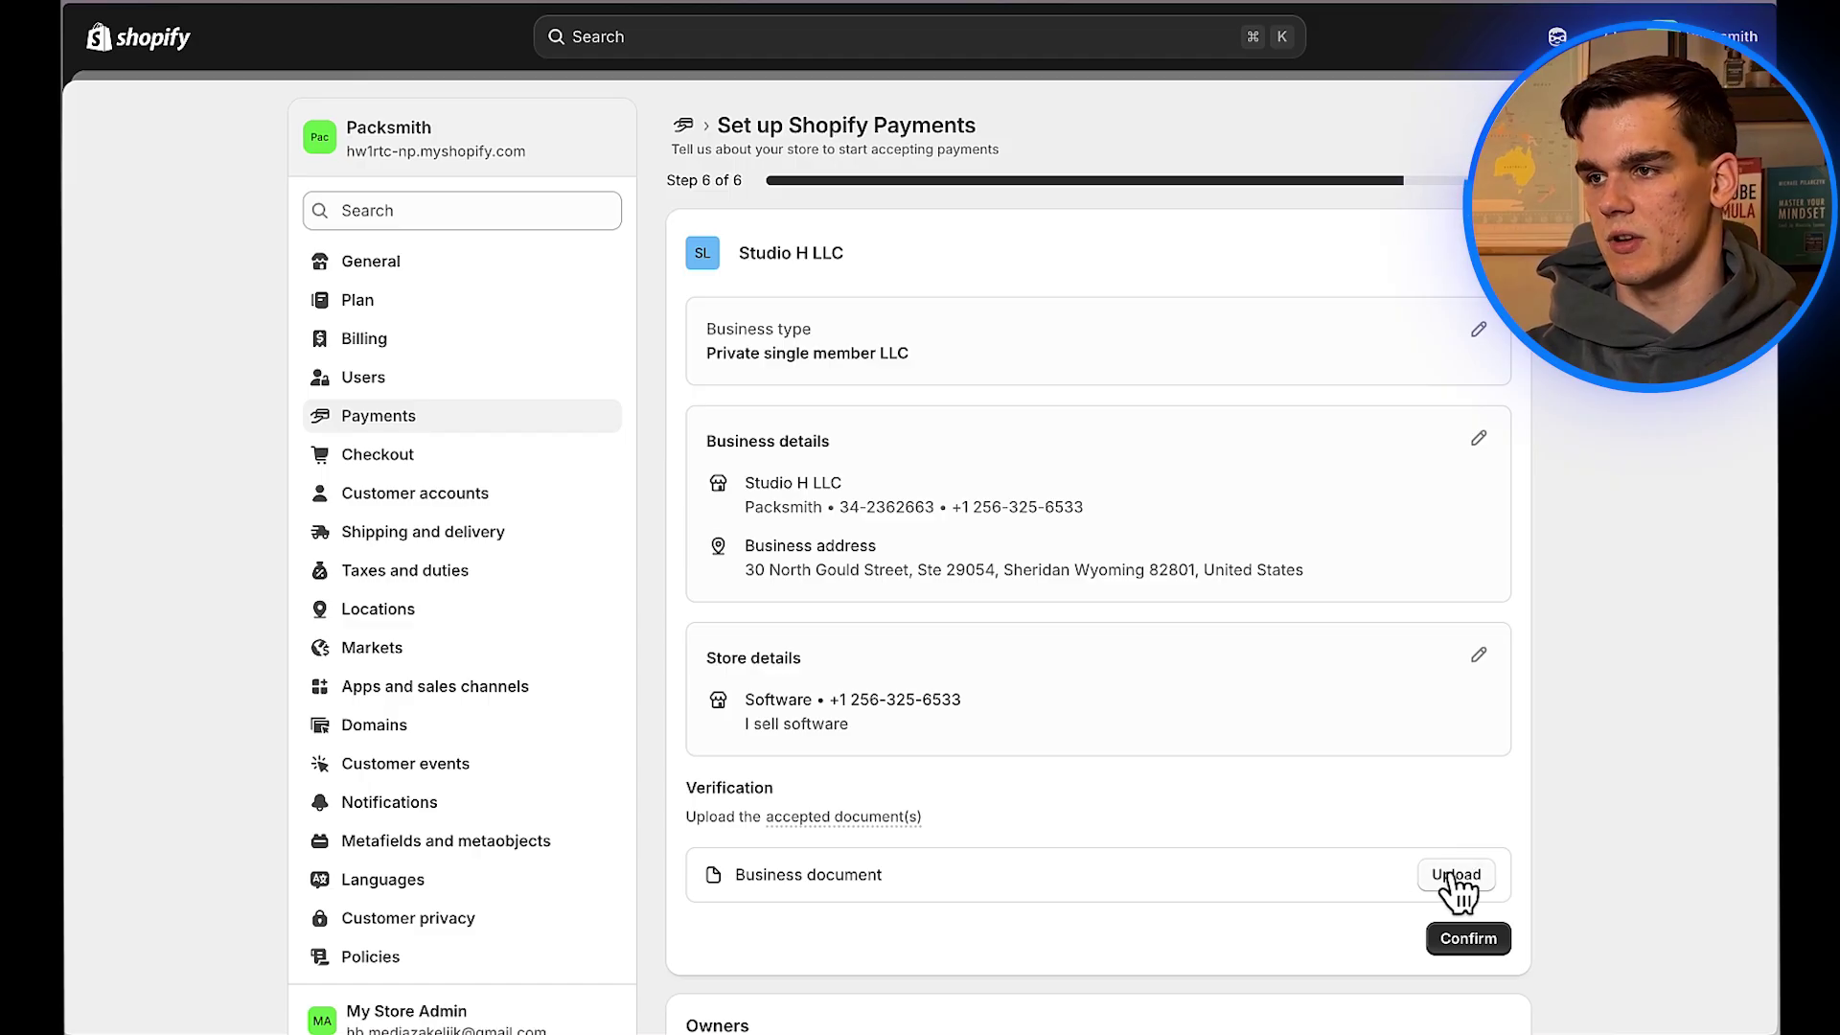
scroll(1349, 870, "down", 4)
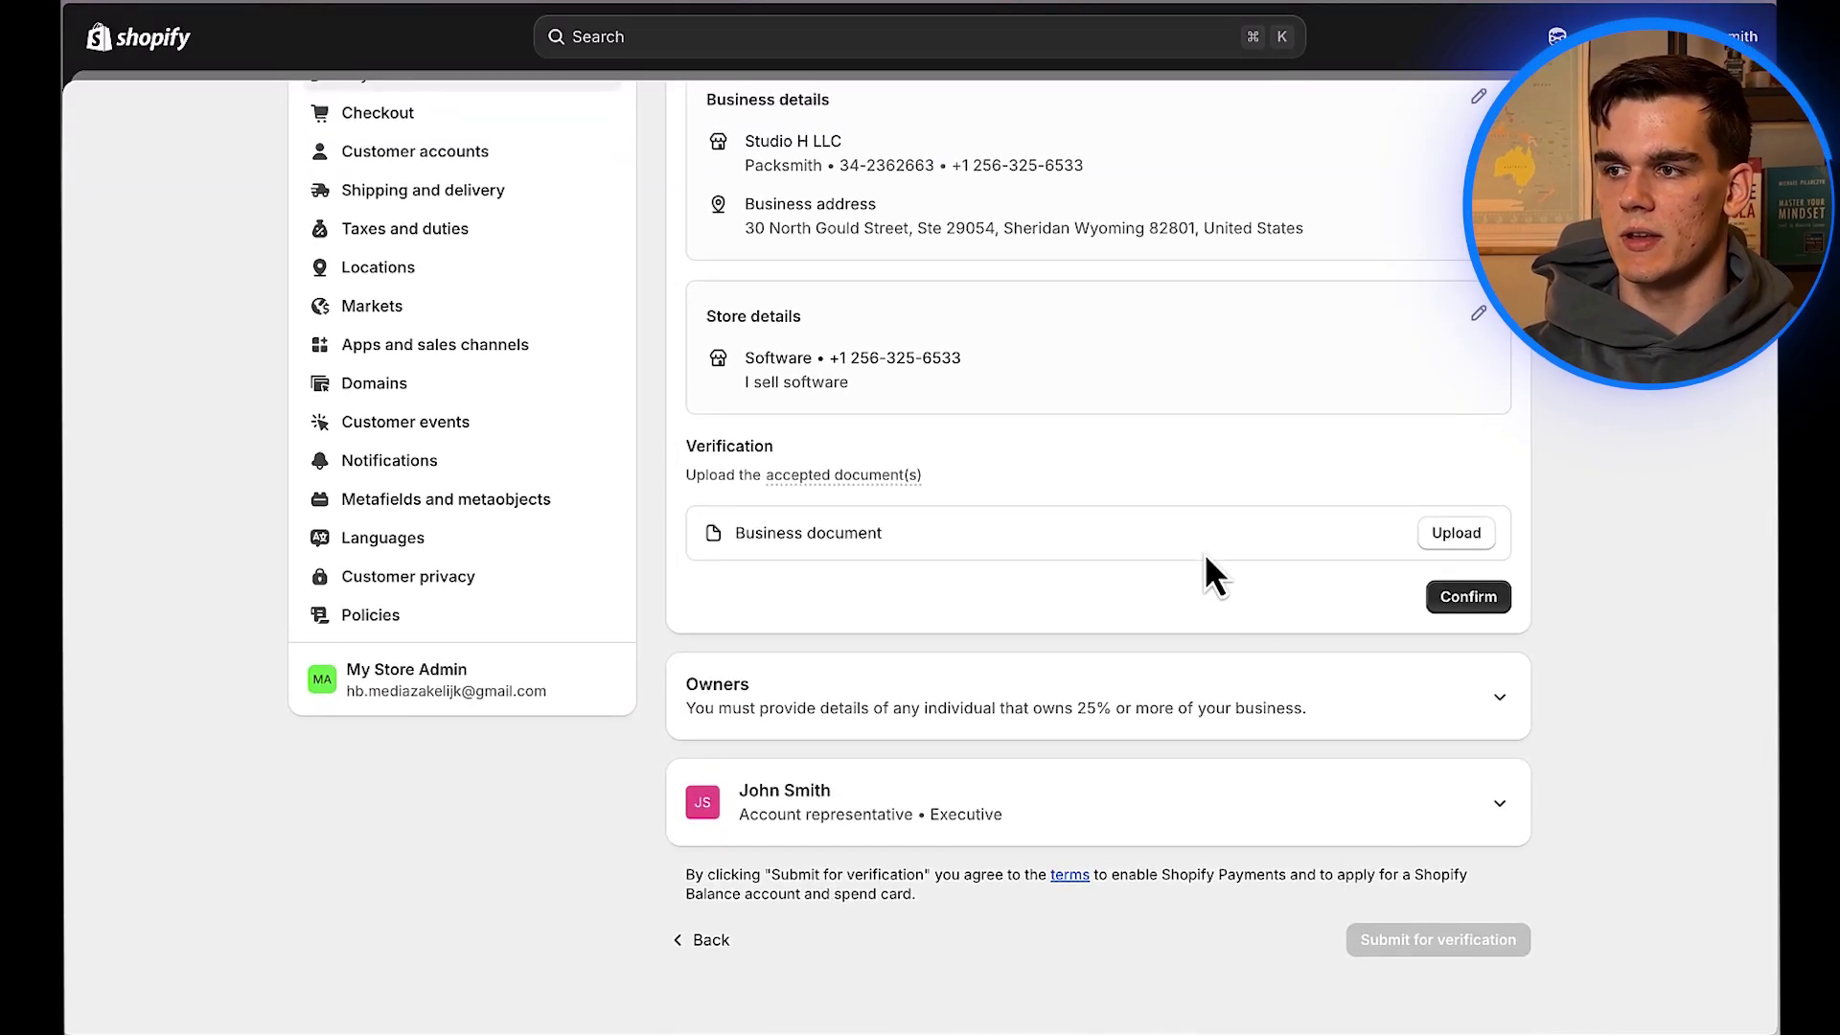
scroll(1206, 559, "up", 4)
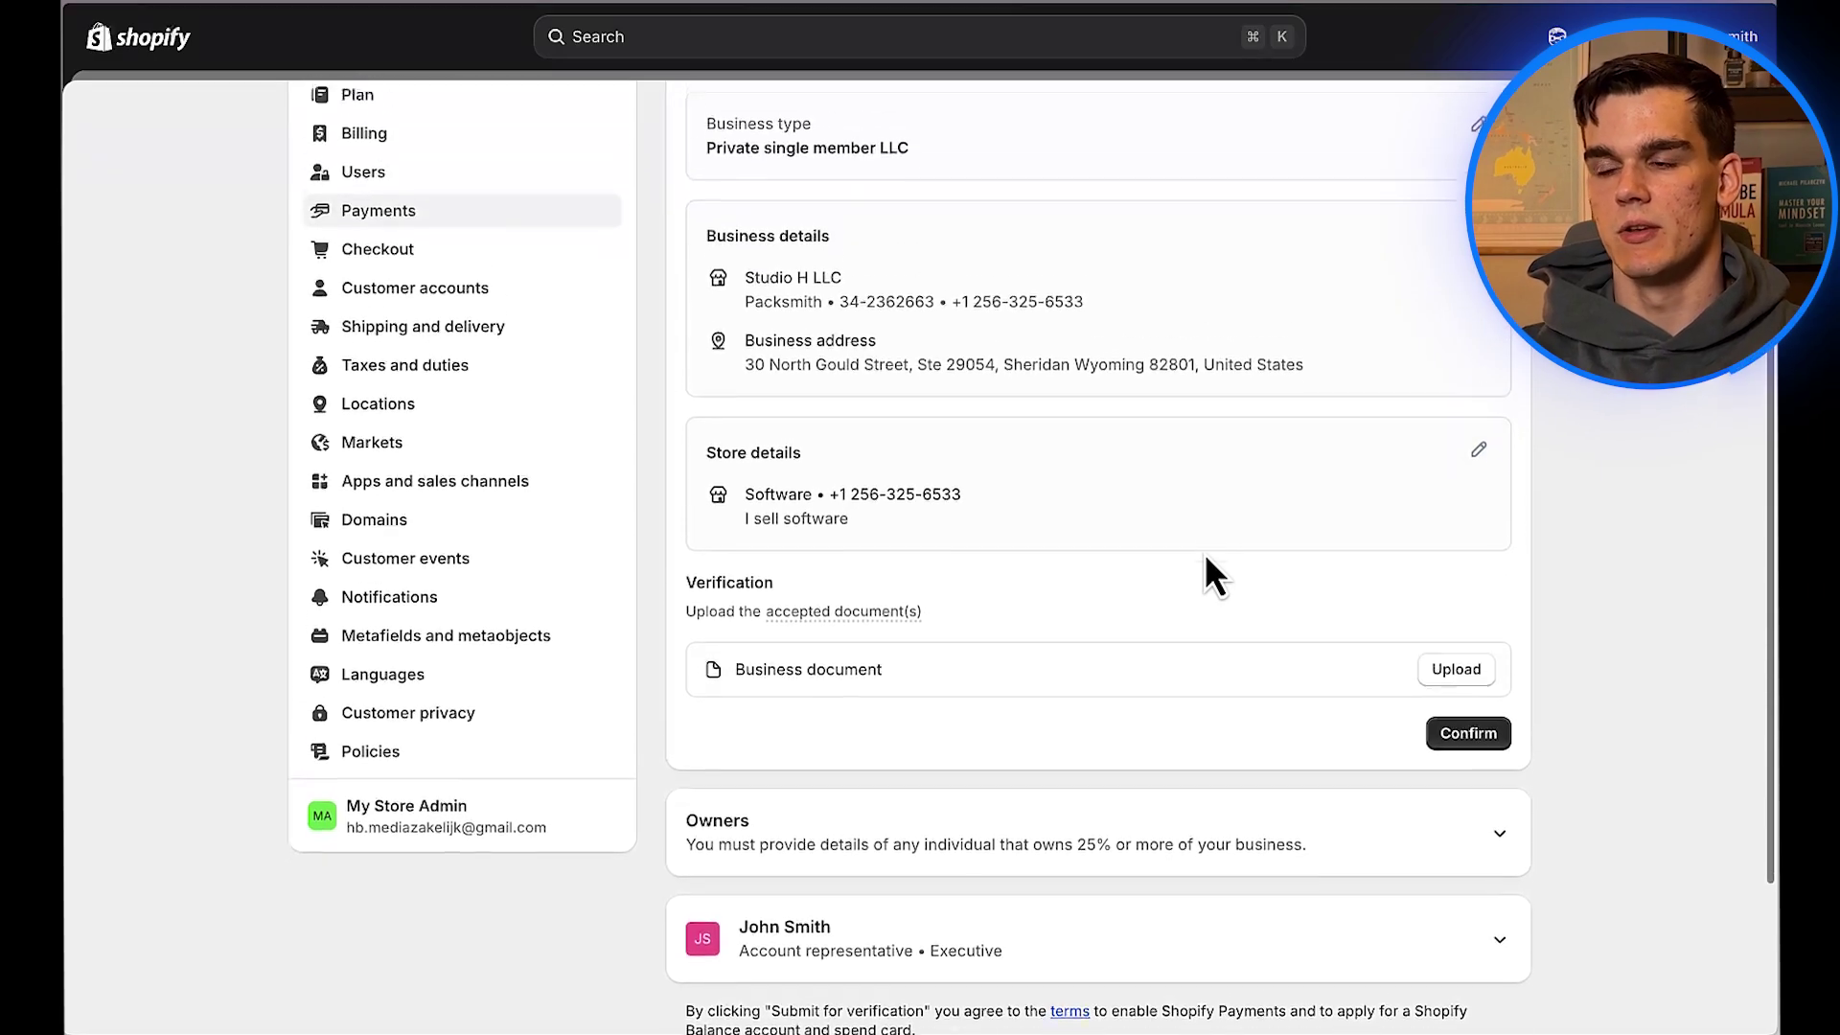
scroll(1205, 554, "down", 3)
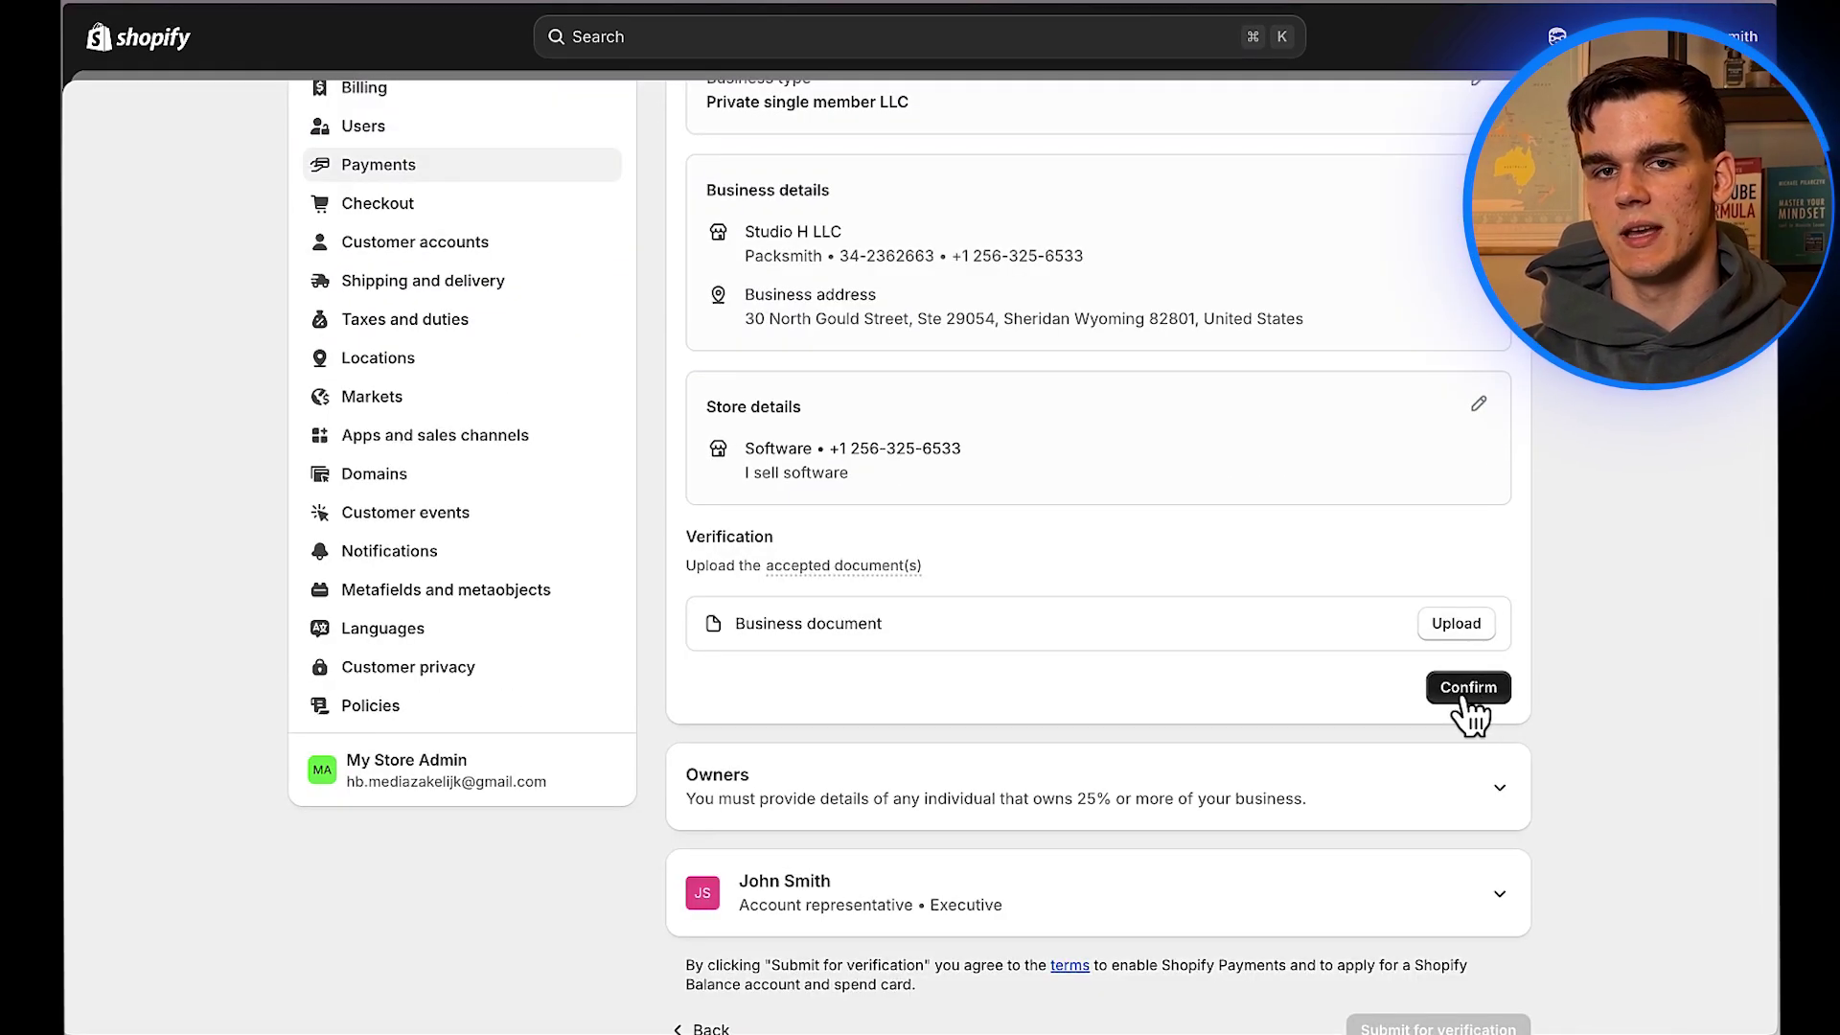
Step: Confirm the business and store details and expand the Studio H LLC card
left_click(1500, 690)
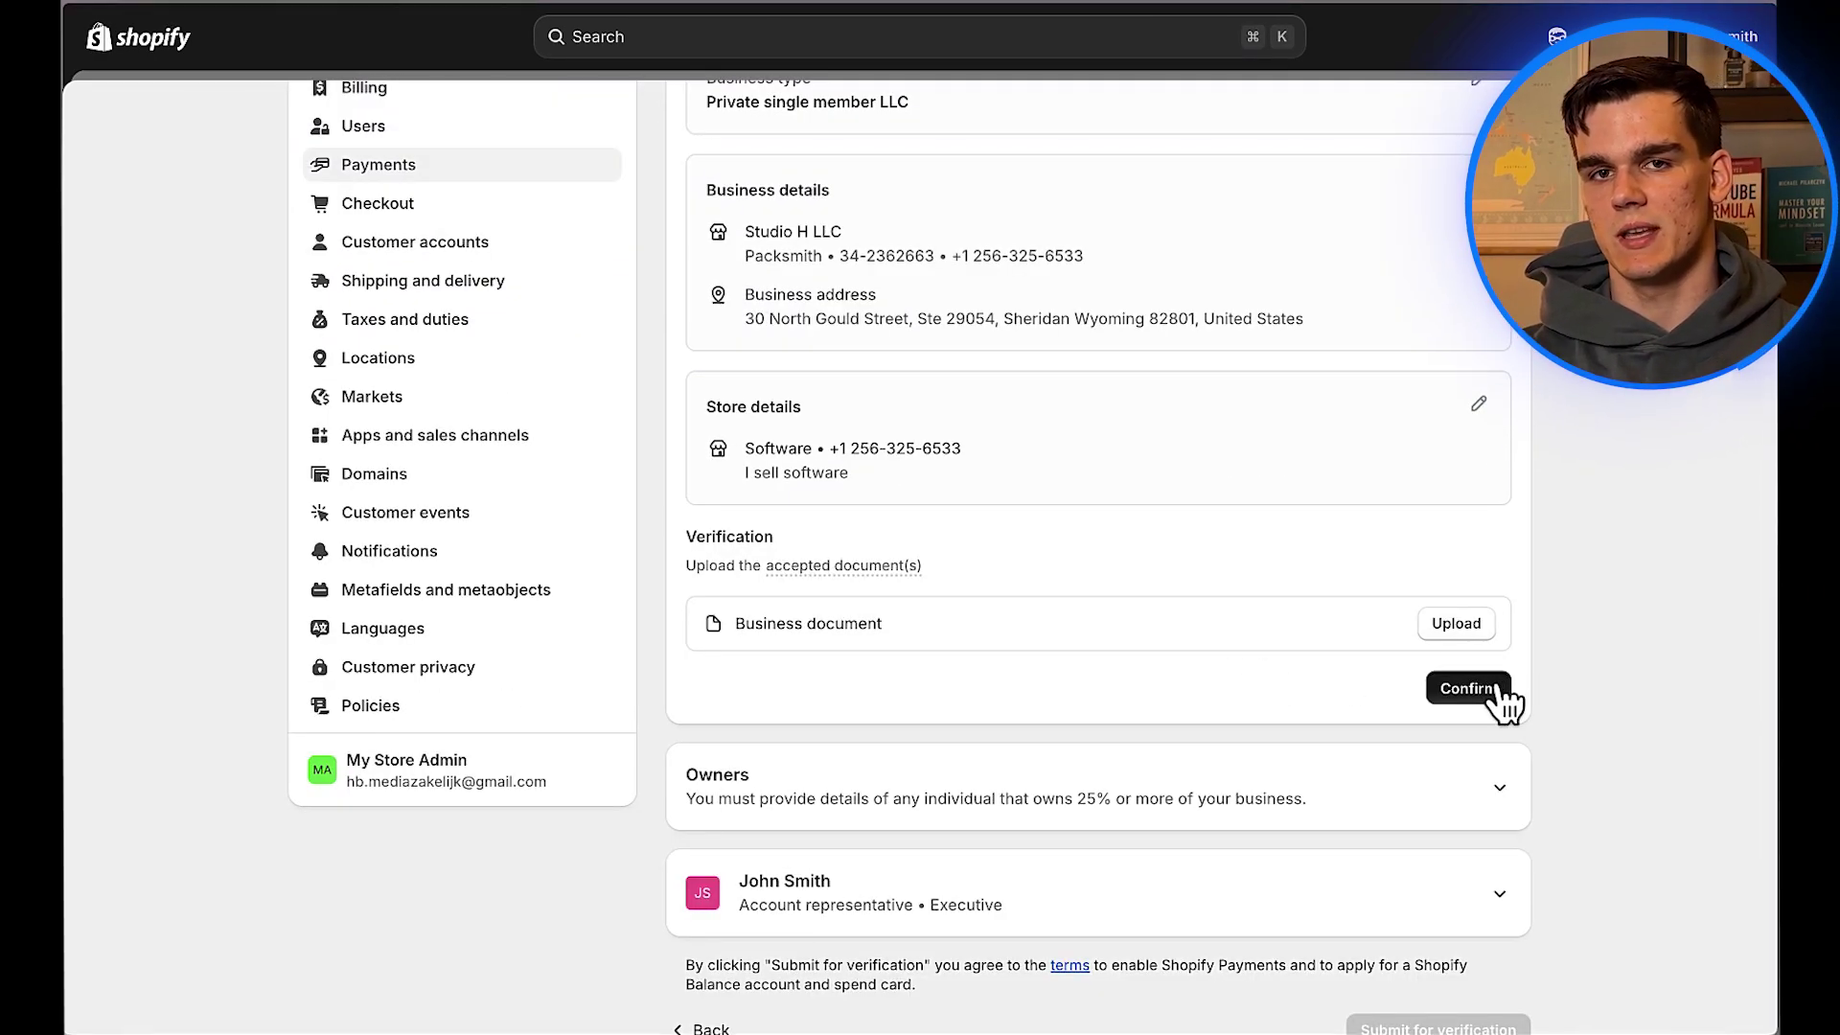
scroll(1189, 498, "up", 1)
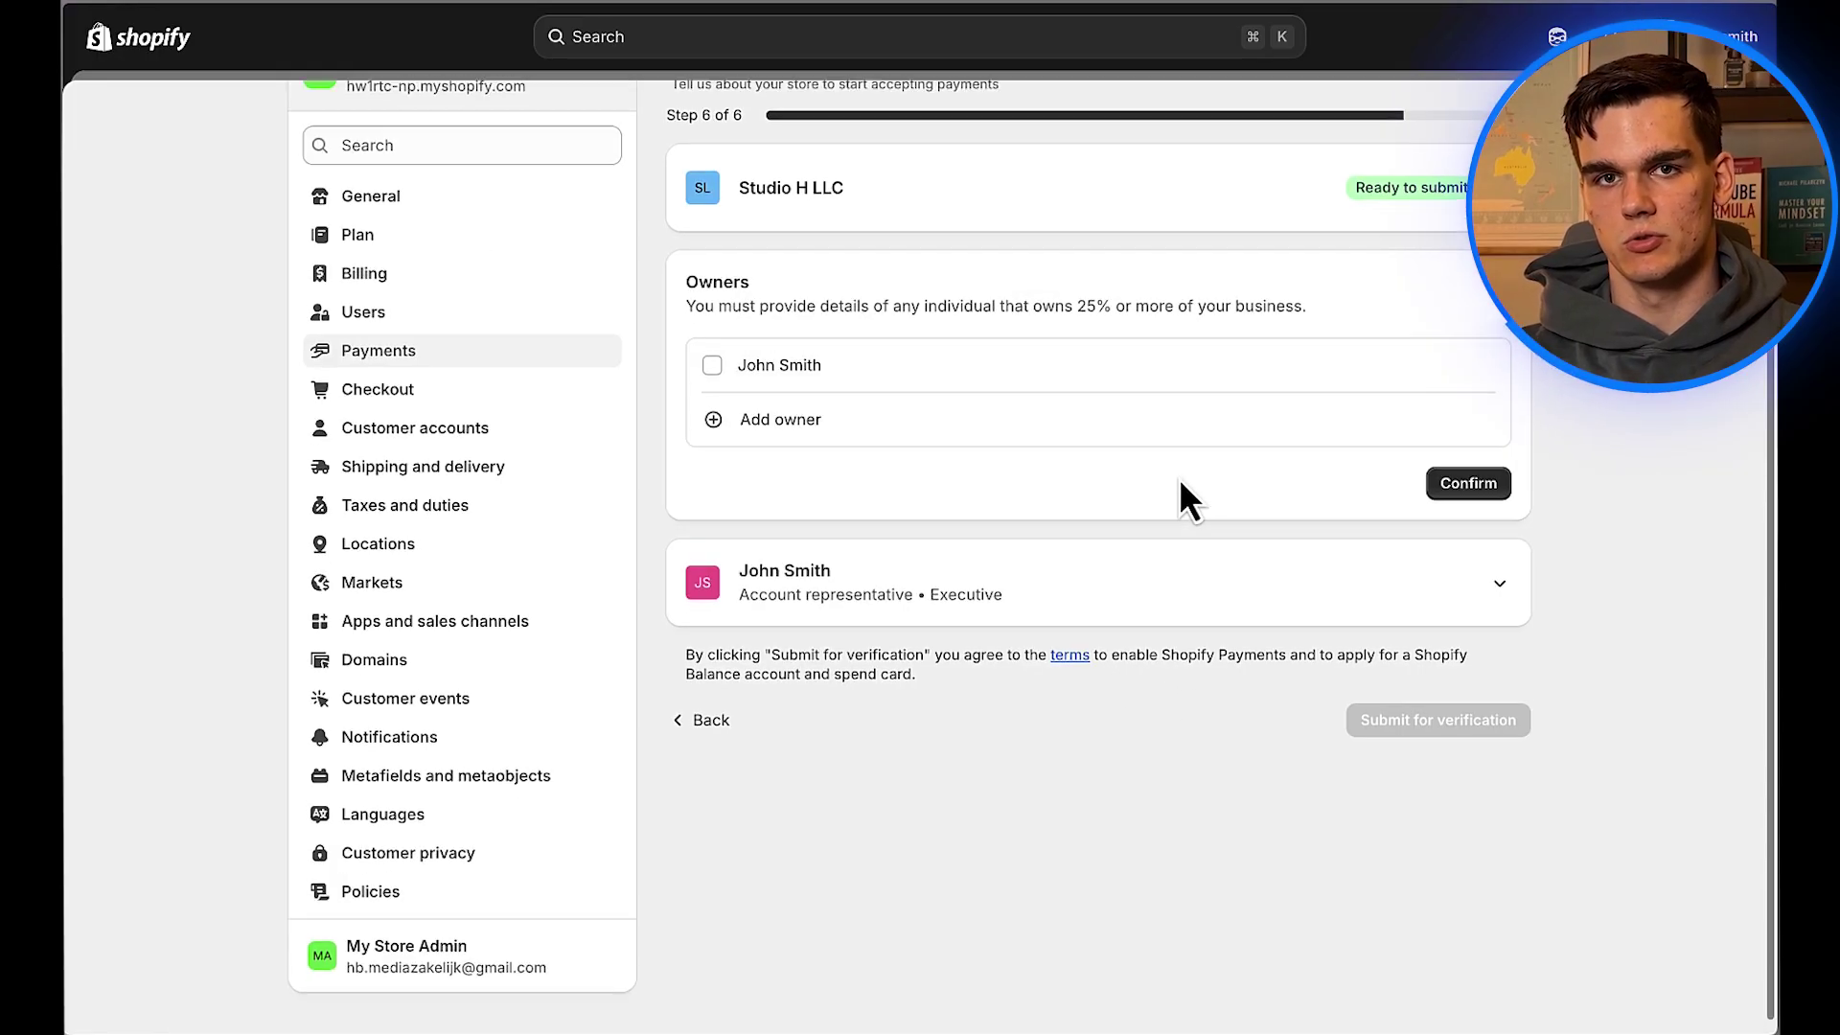
left_click(1449, 301)
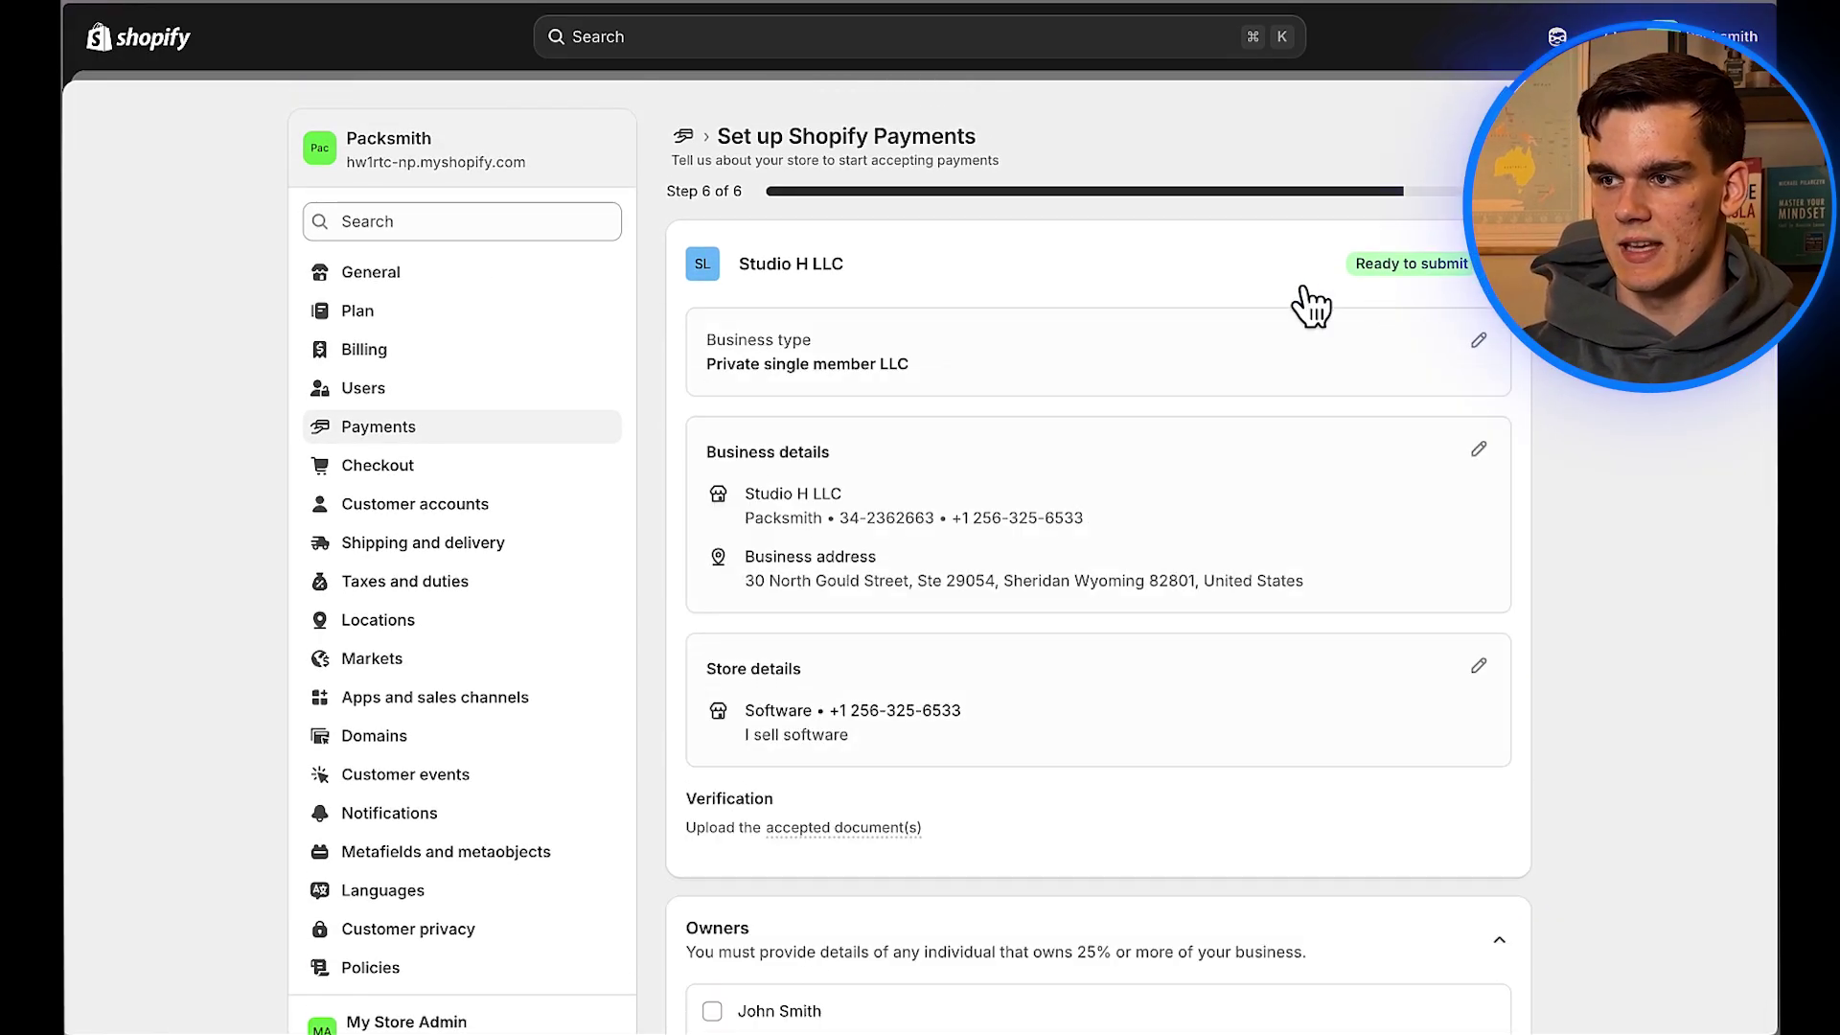
scroll(1064, 377, "down", 4)
scroll(1063, 384, "down", 2)
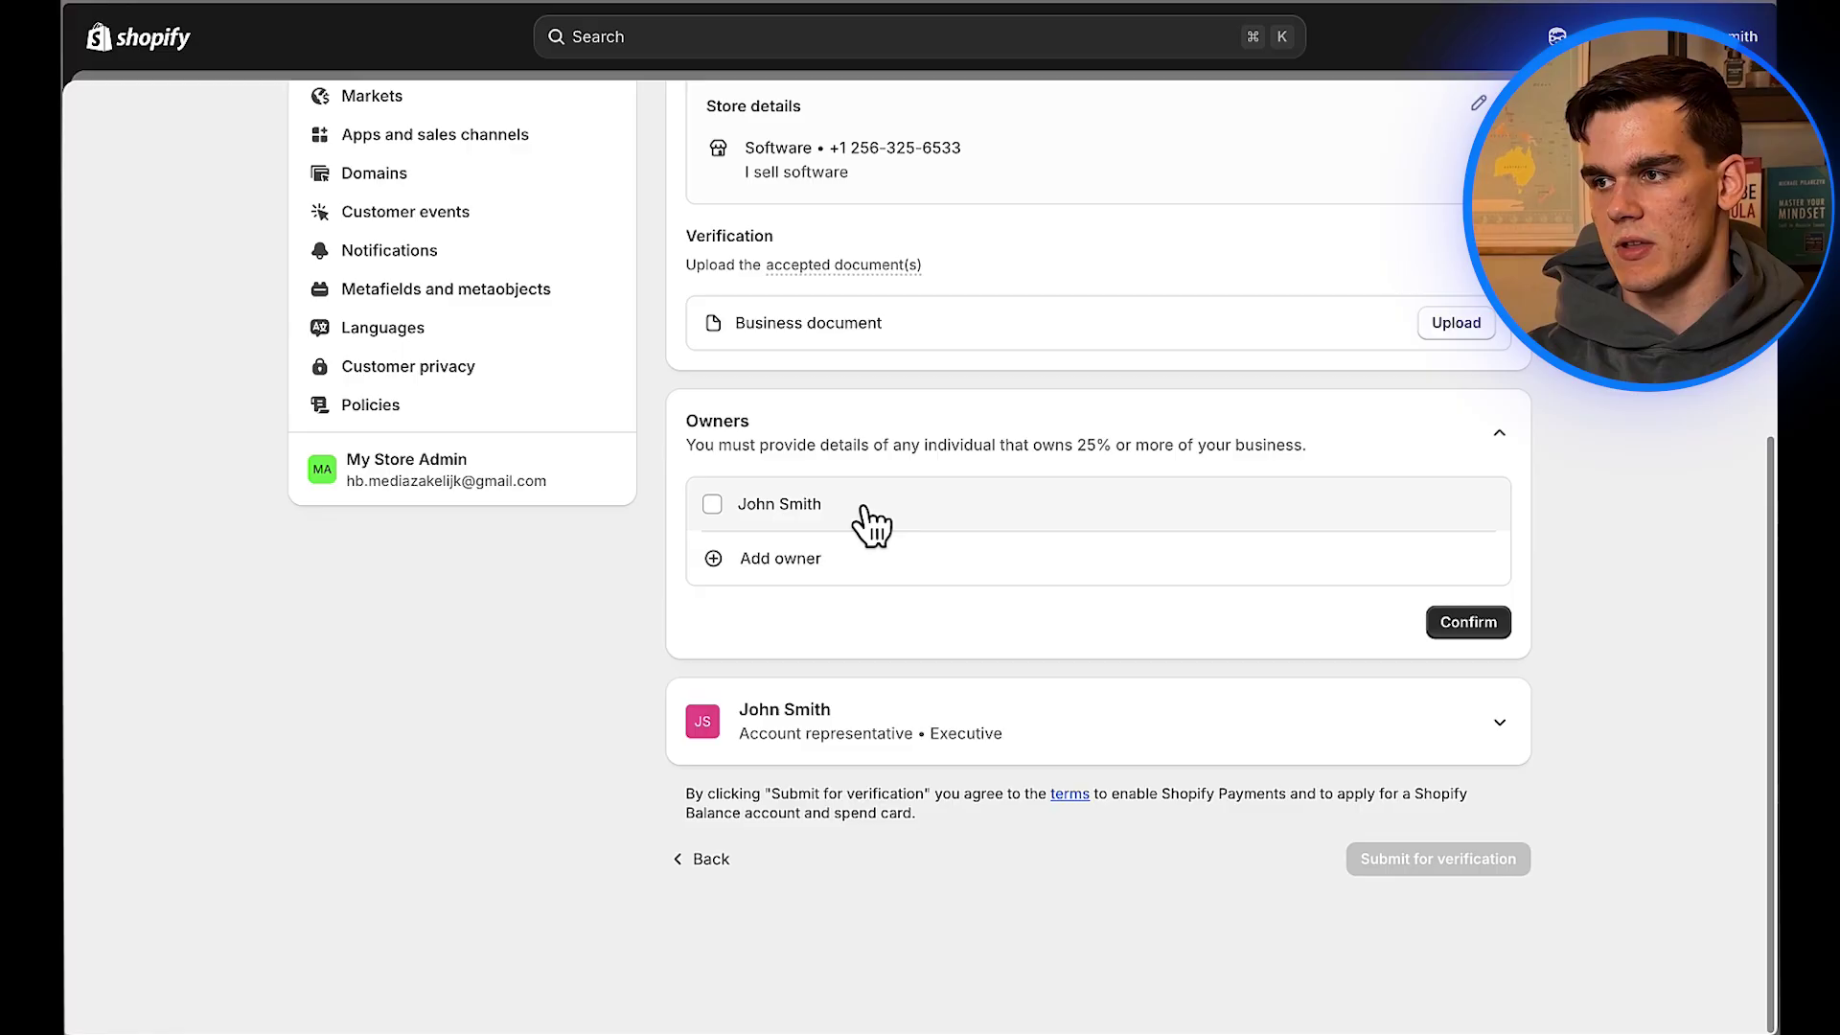